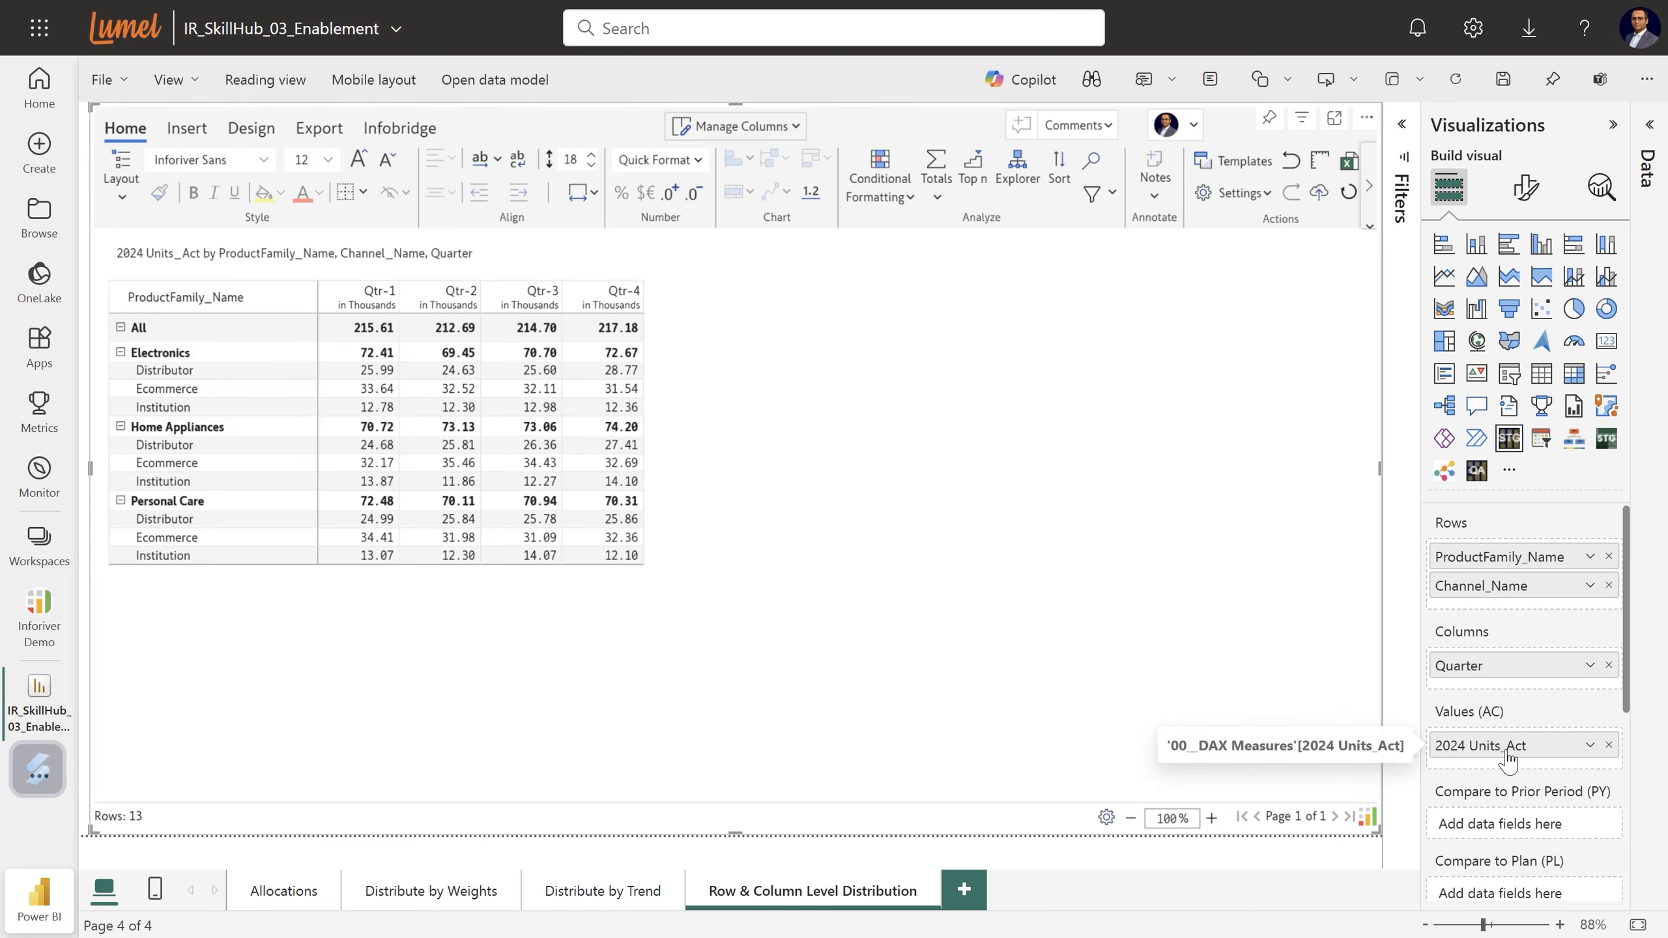
Collapse the Visualizations pane, show the column grand total on the left, and format the table values with a k suffix.
{"action": "left_click", "coordinate": [1612, 124]}
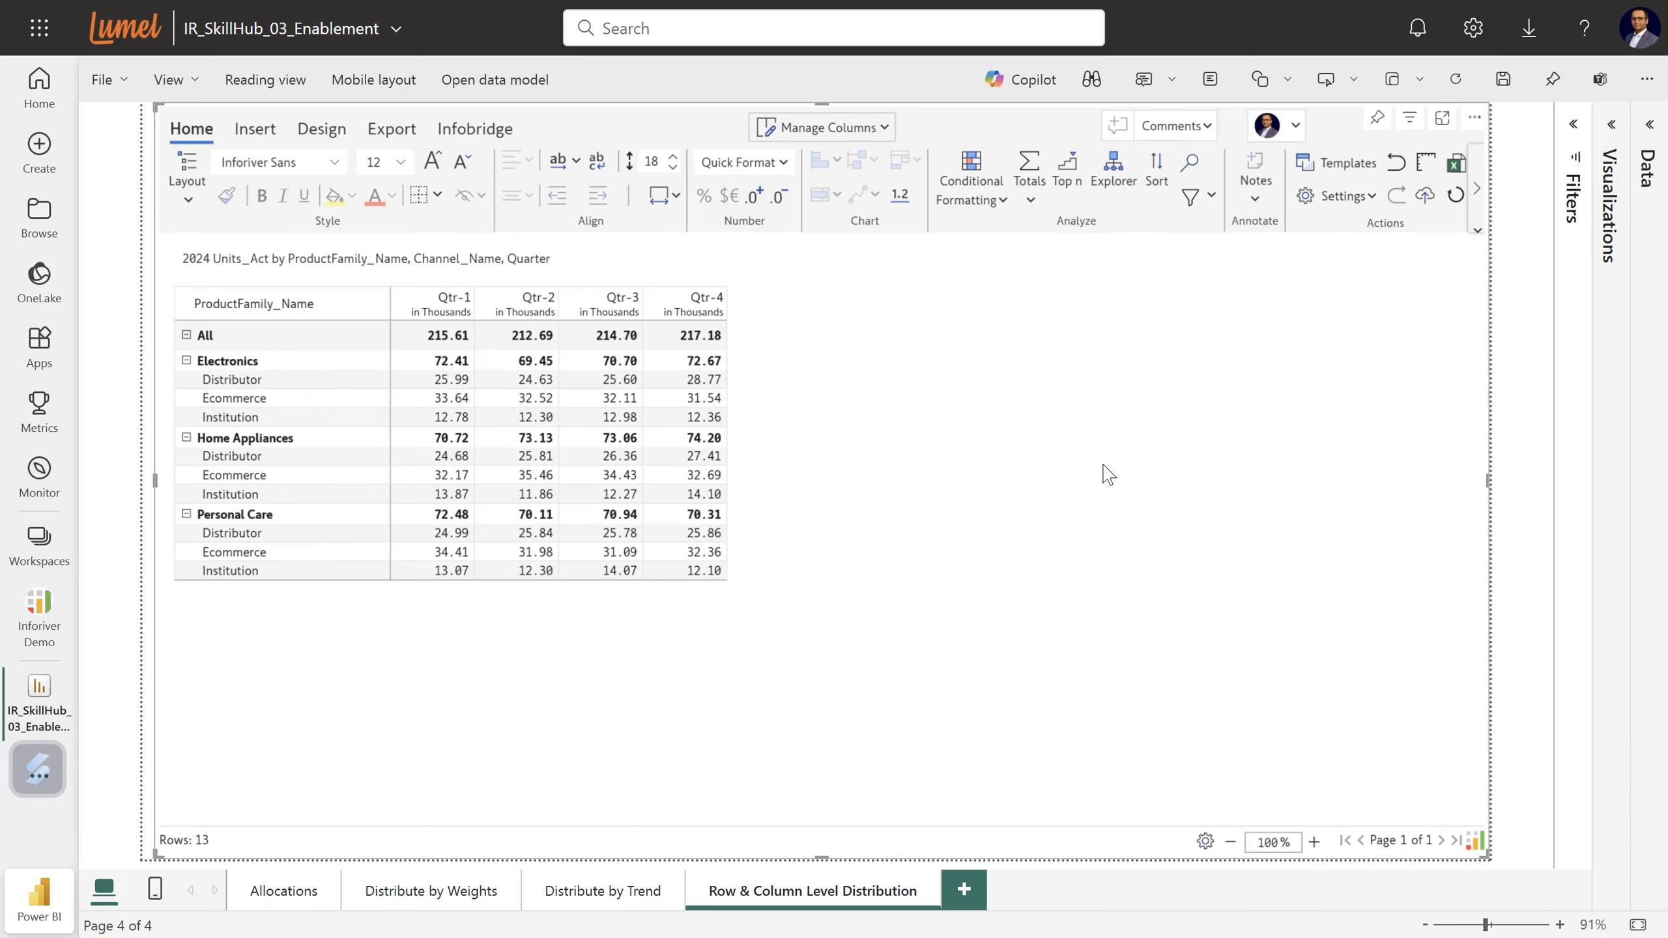
{"action": "left_click", "coordinate": [1032, 208]}
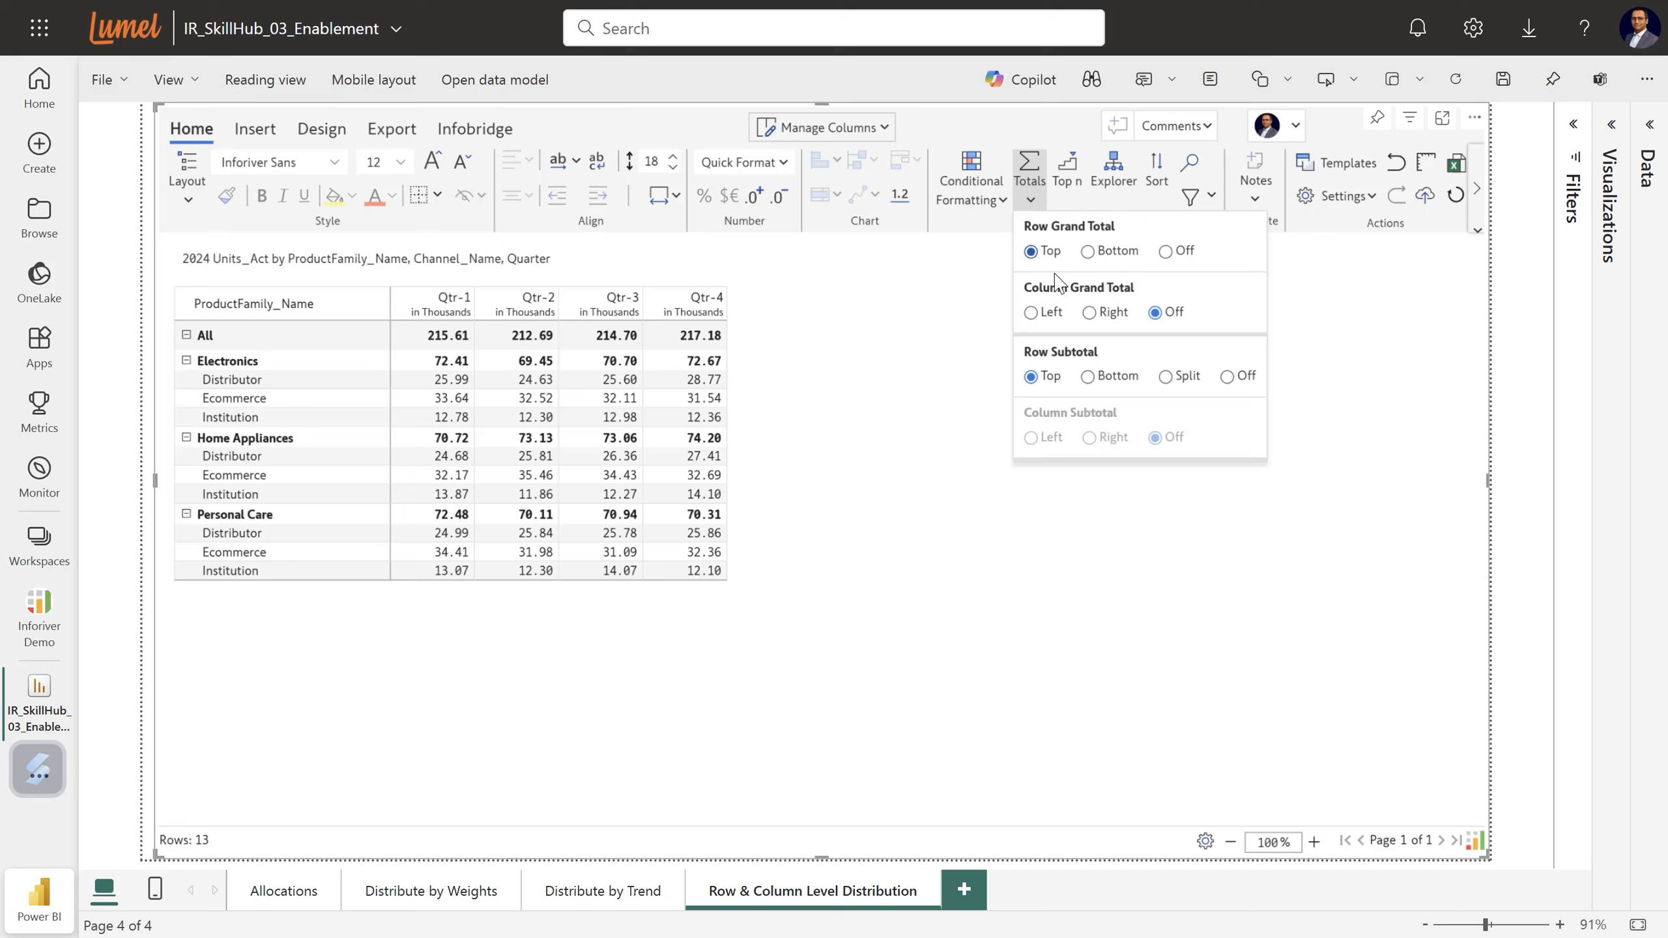
{"action": "left_click", "coordinate": [1031, 312]}
{"action": "left_click", "coordinate": [958, 587]}
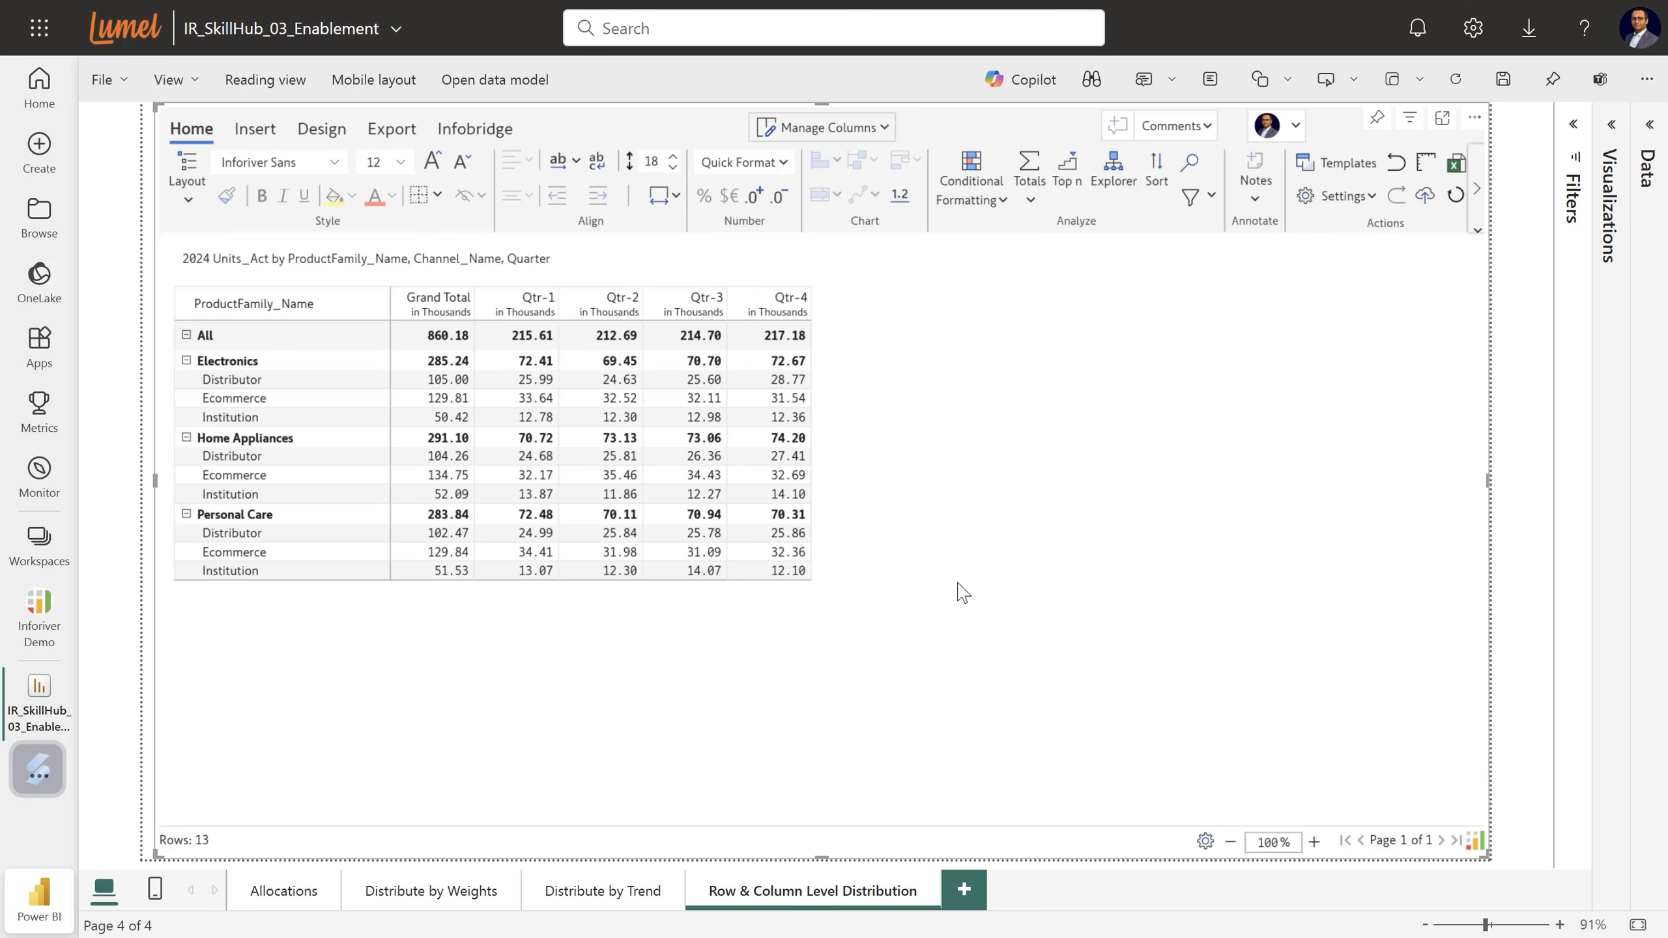
{"action": "left_click", "coordinate": [755, 164]}
{"action": "left_click", "coordinate": [803, 301]}
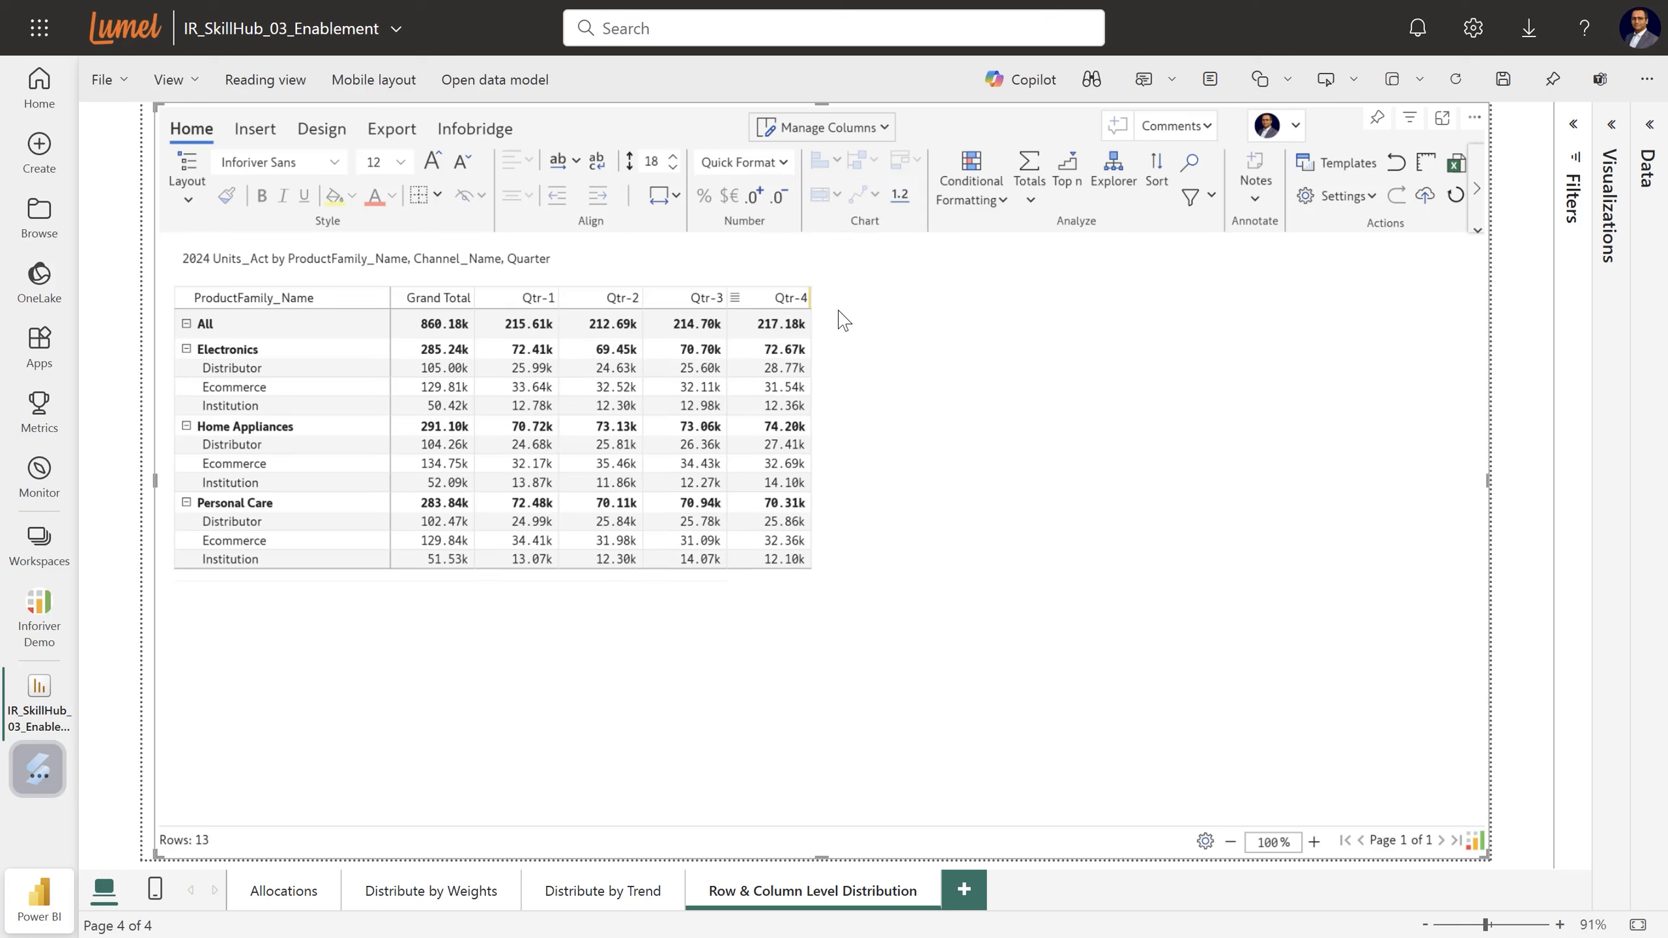
Insert a number data input measure titled "2025 Units_Pln", copied from the existing 2024 Units_Act series.
{"action": "left_click", "coordinate": [257, 129]}
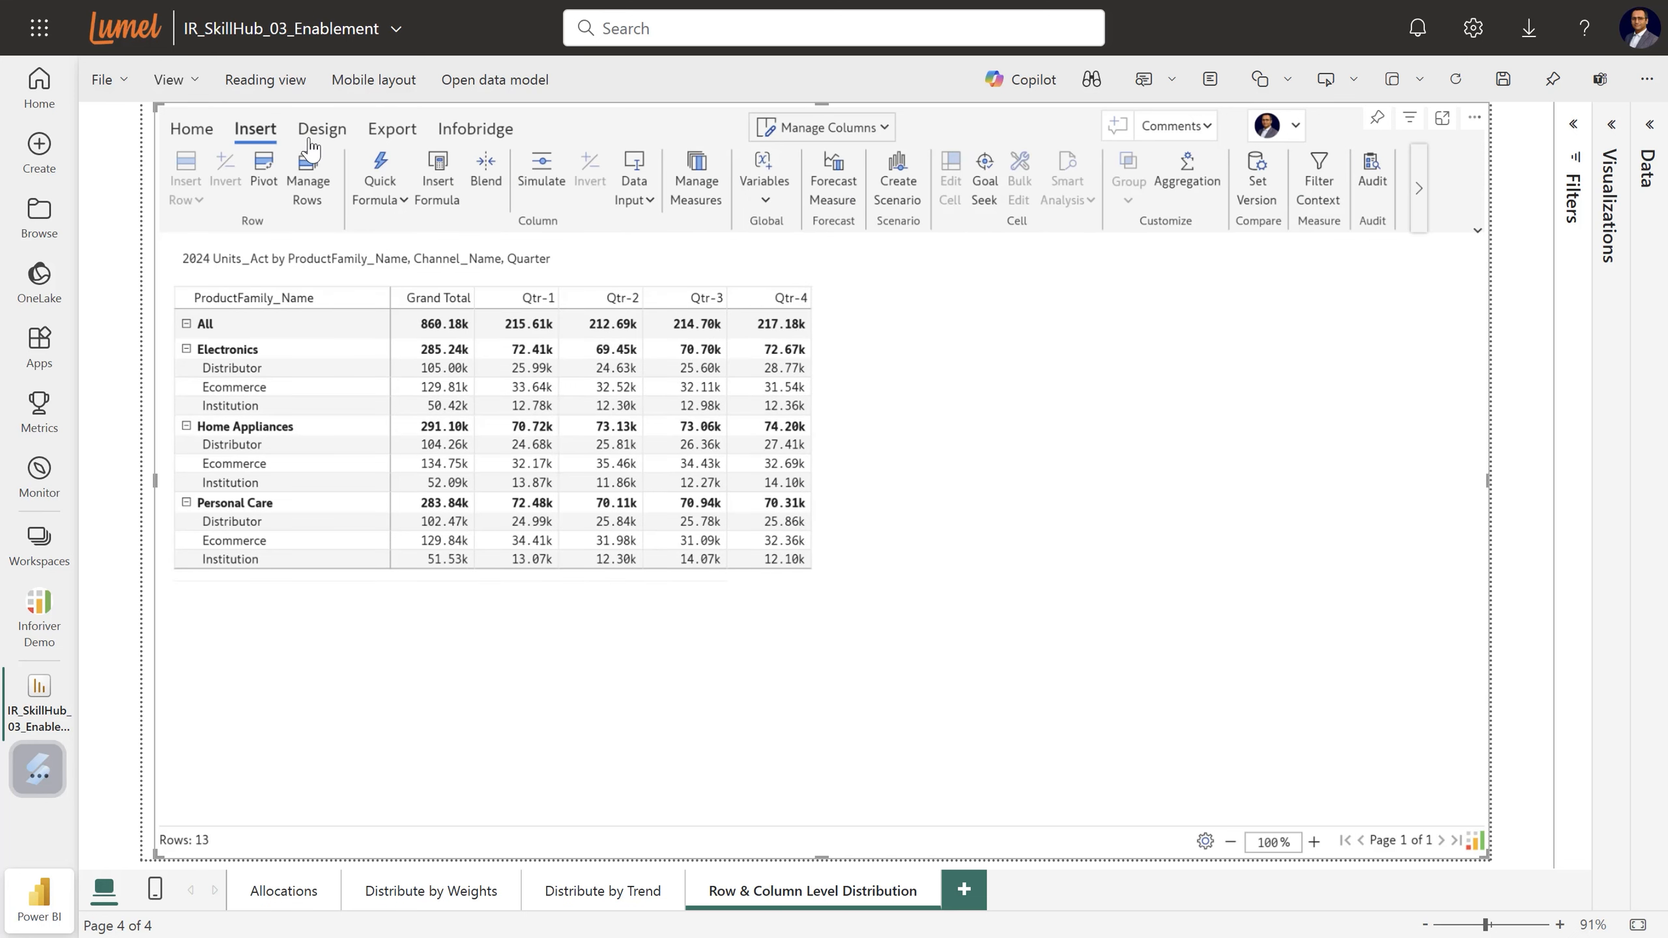
{"action": "left_click", "coordinate": [647, 197]}
{"action": "mouse_move", "coordinate": [742, 230]}
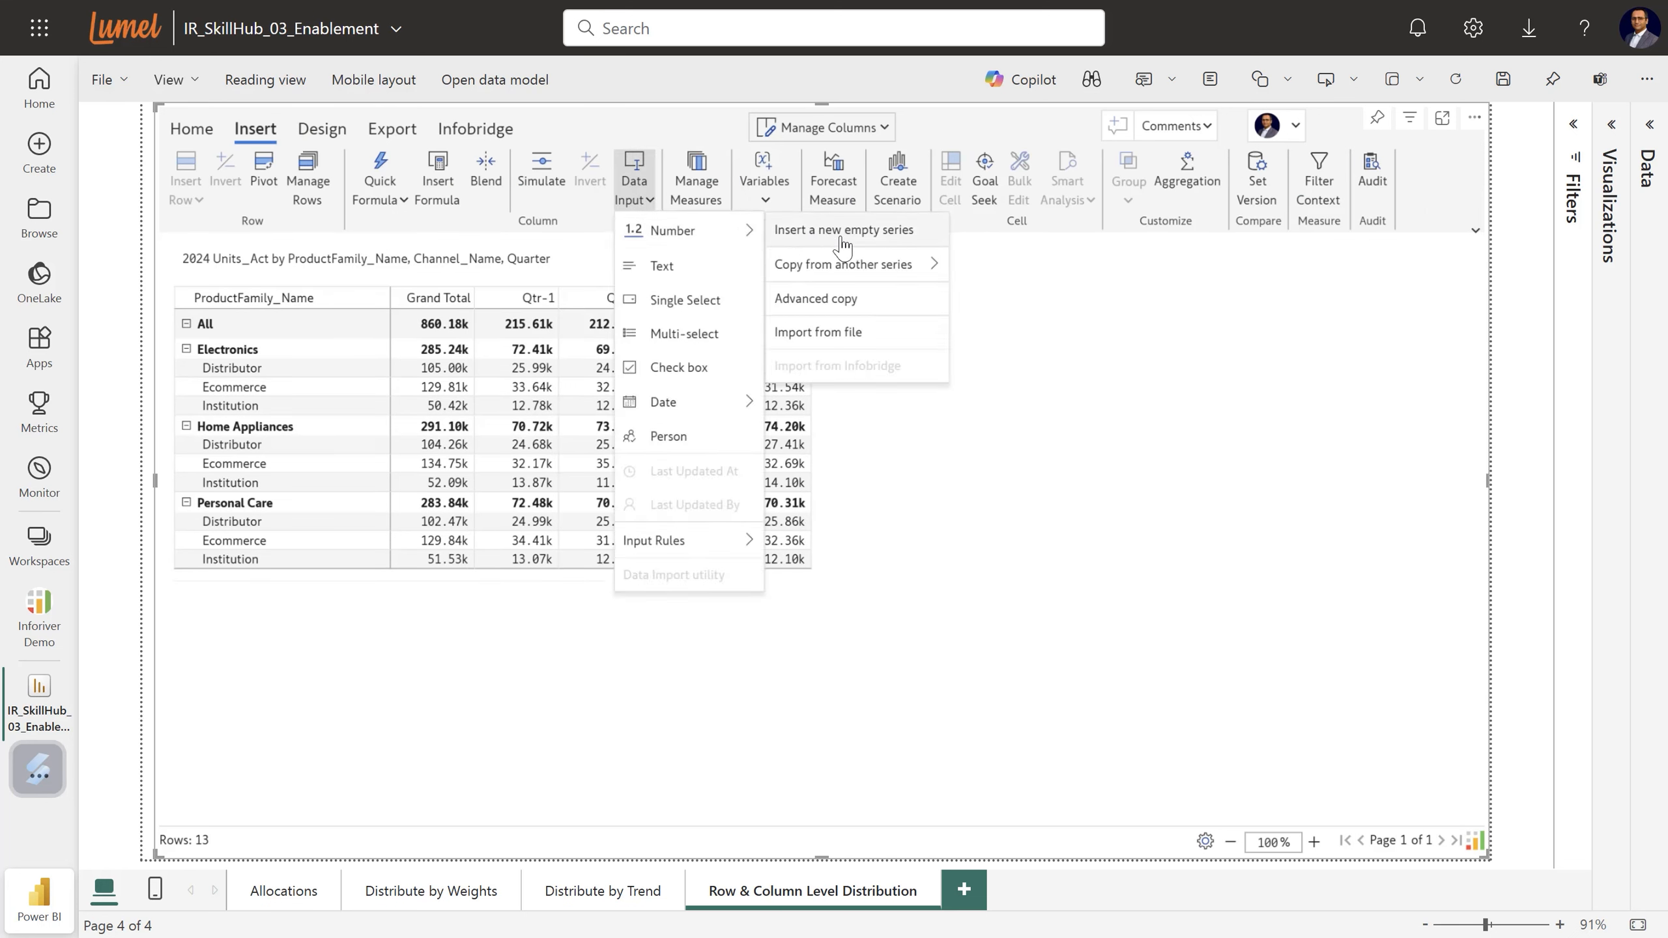
{"action": "mouse_move", "coordinate": [873, 272]}
{"action": "left_click", "coordinate": [1004, 265]}
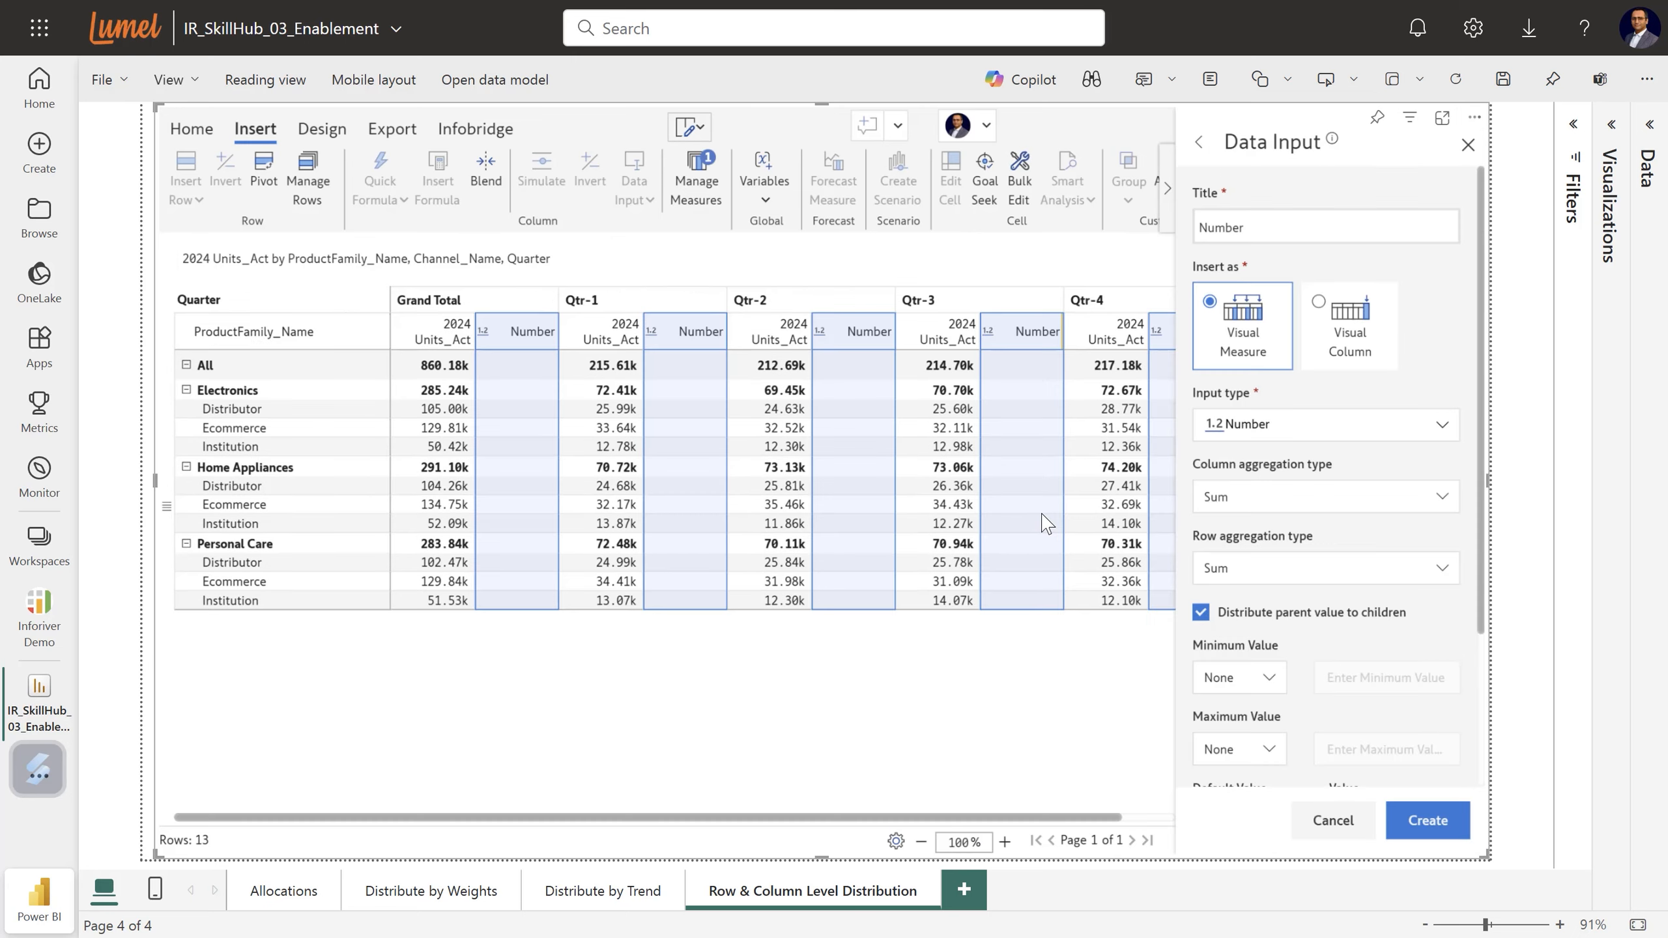
{"action": "left_click_drag", "start_coordinate": [1273, 227], "coordinate": [1185, 230]}
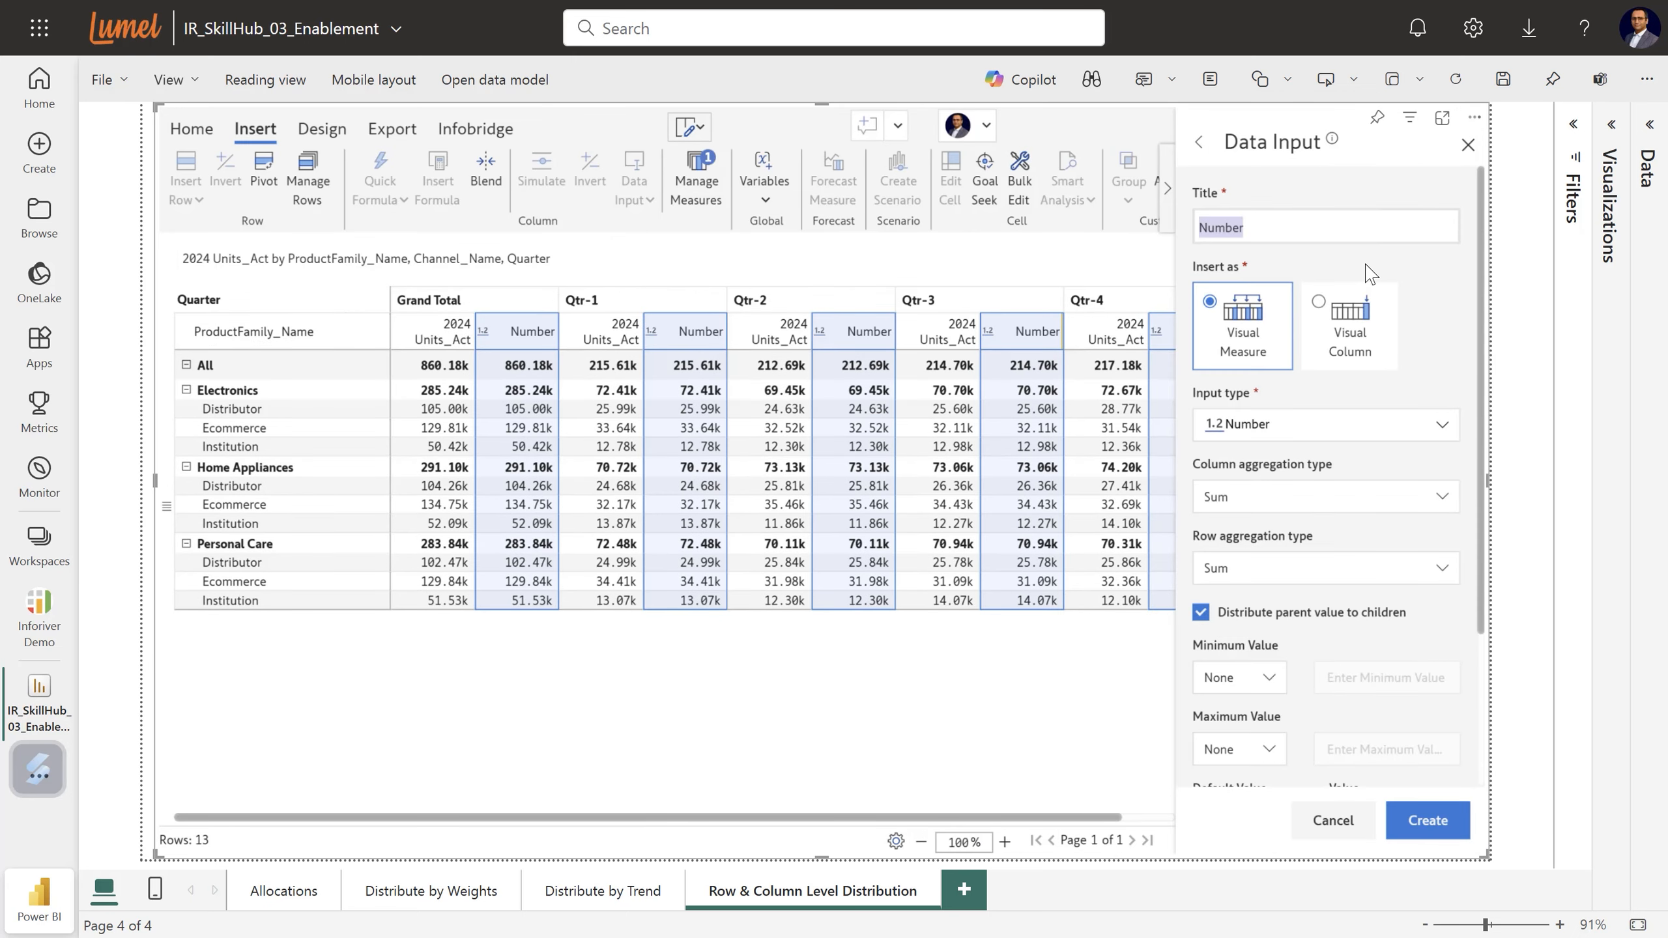
{"action": "type", "text": "2025 Units_Pln"}
{"action": "left_click", "coordinate": [1426, 818]}
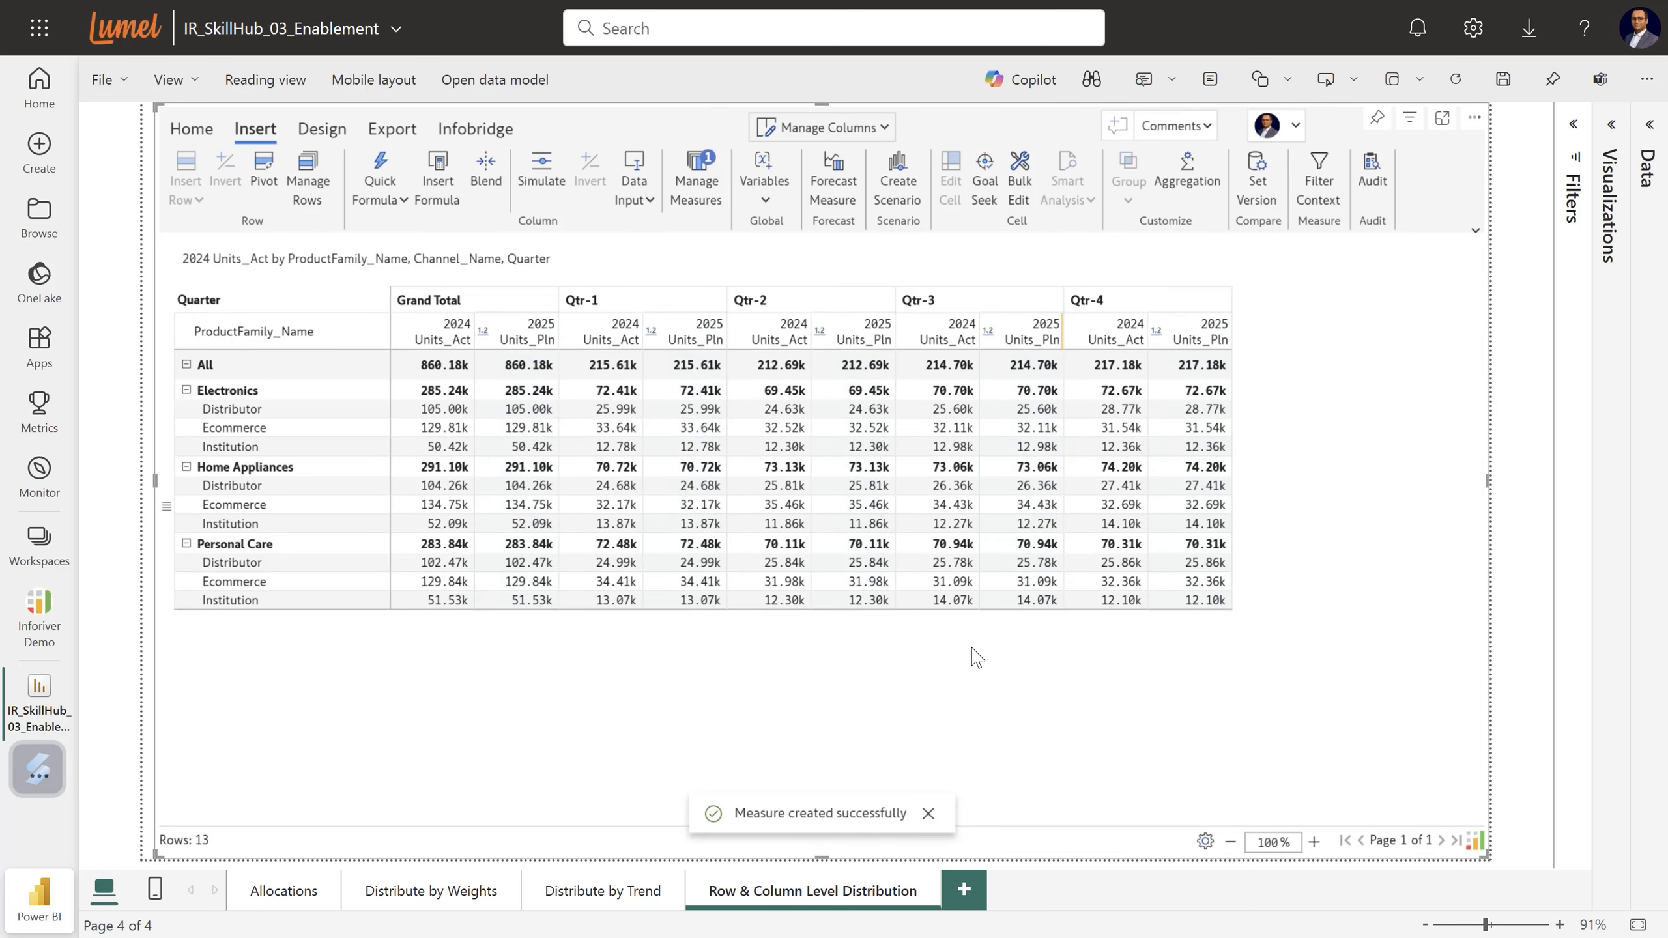
Set the Grand Total of 2025 Units_Pln in the All row to 1m.
{"action": "left_click", "coordinate": [533, 367]}
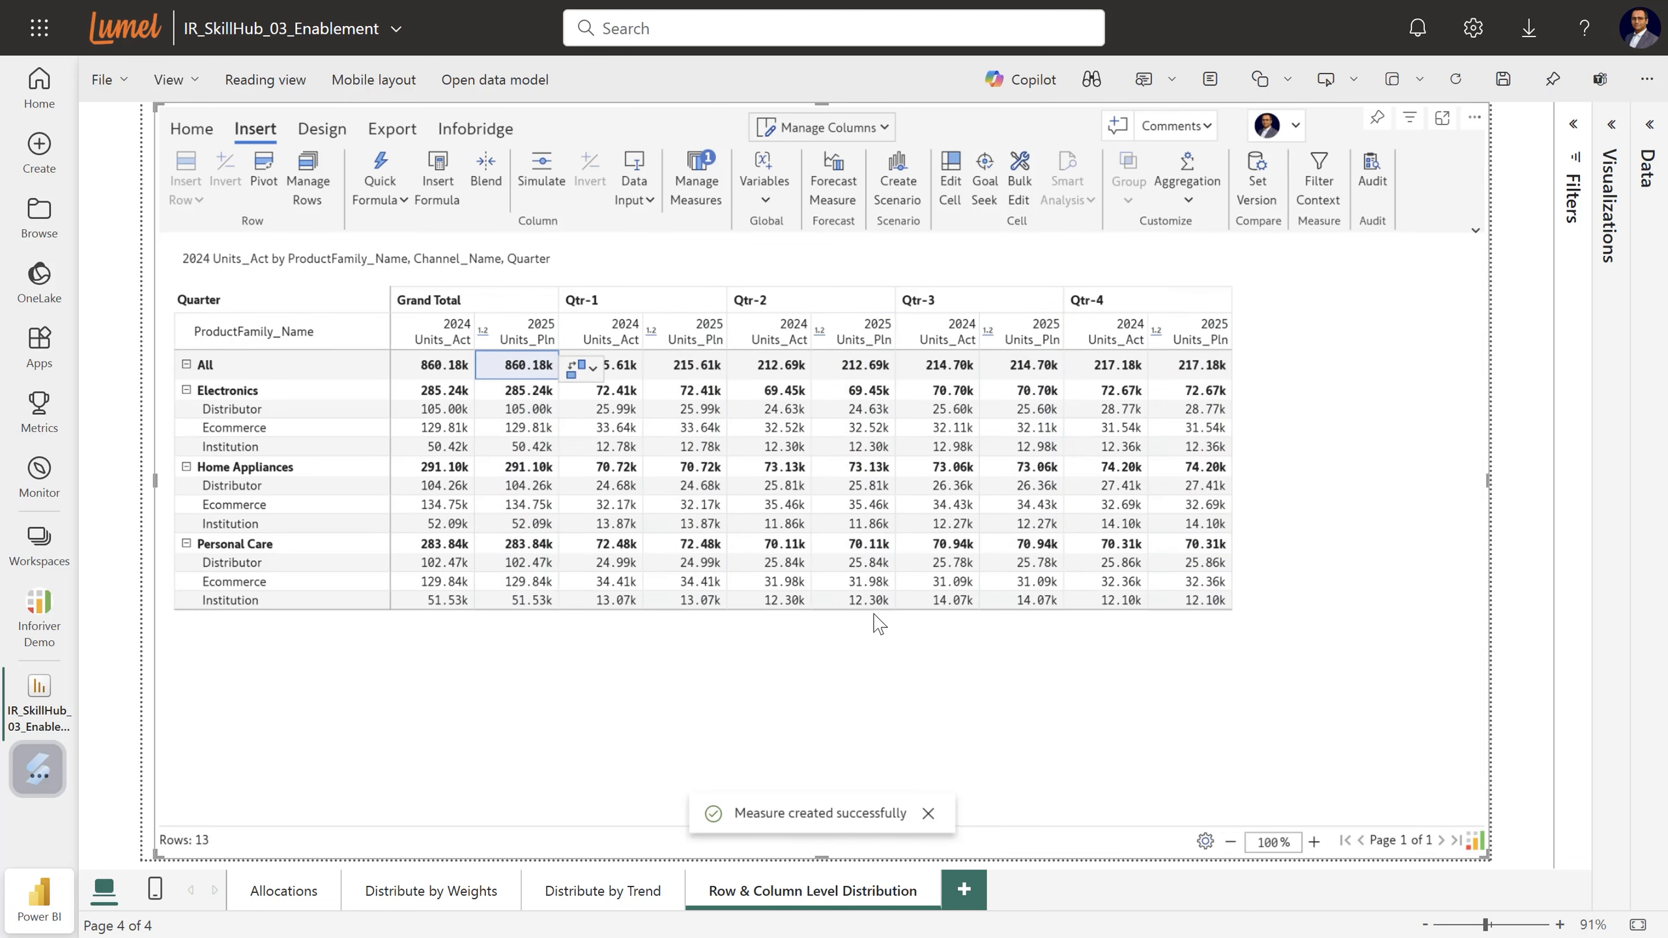
{"action": "type", "text": "1m"}
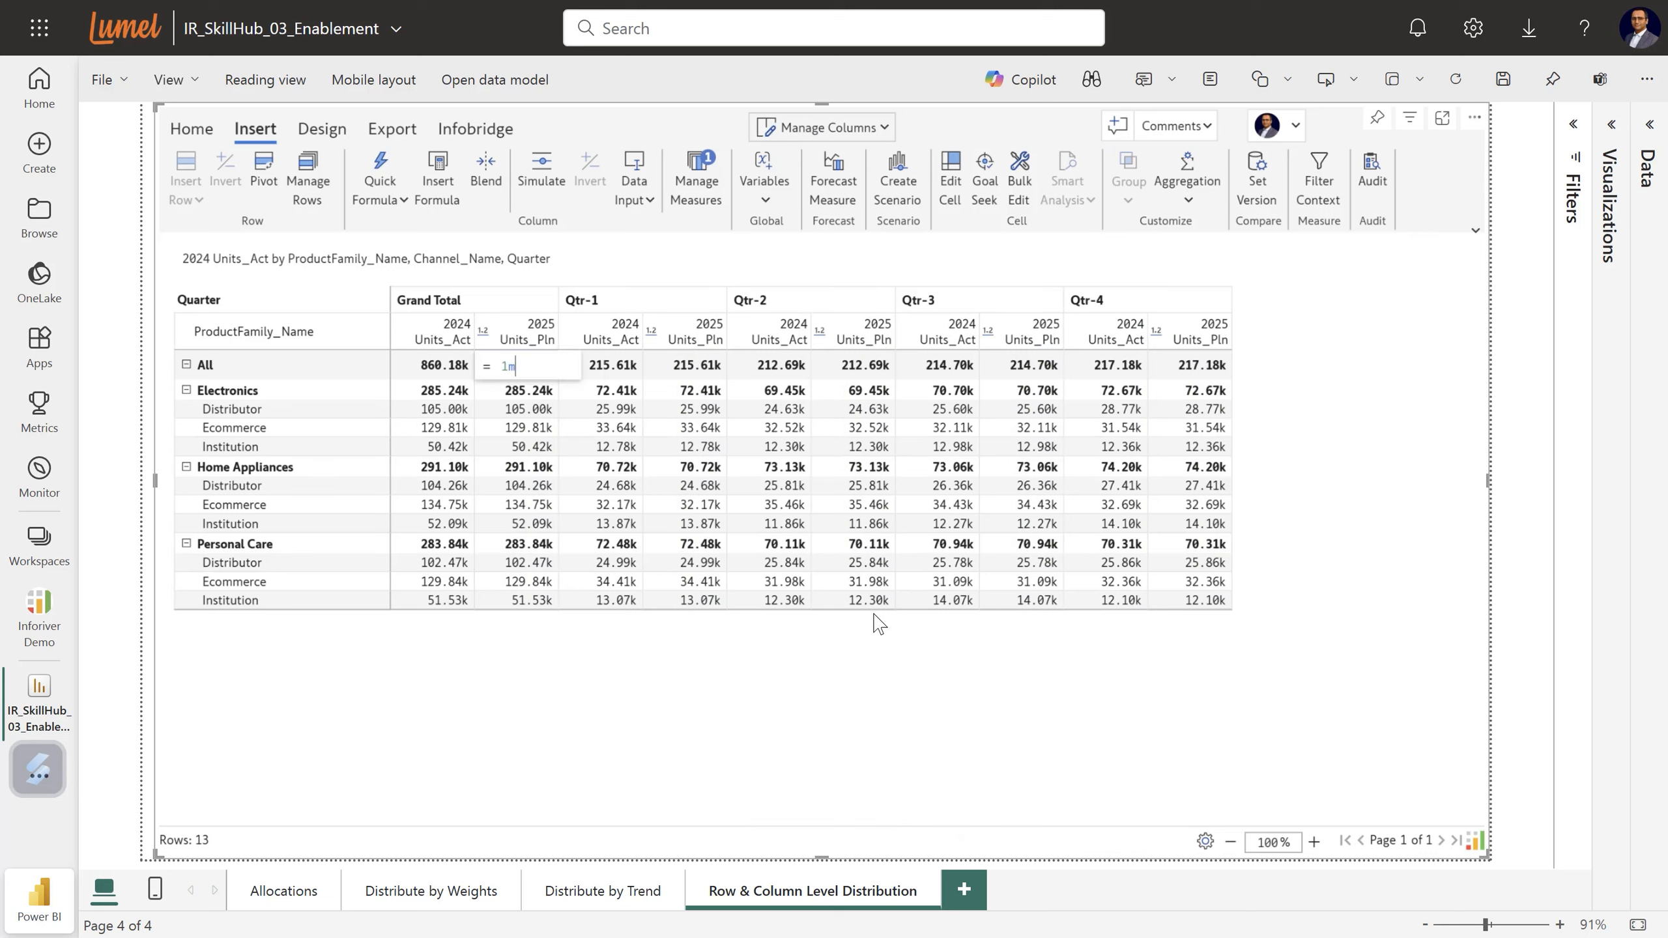
{"action": "key", "text": "Return"}
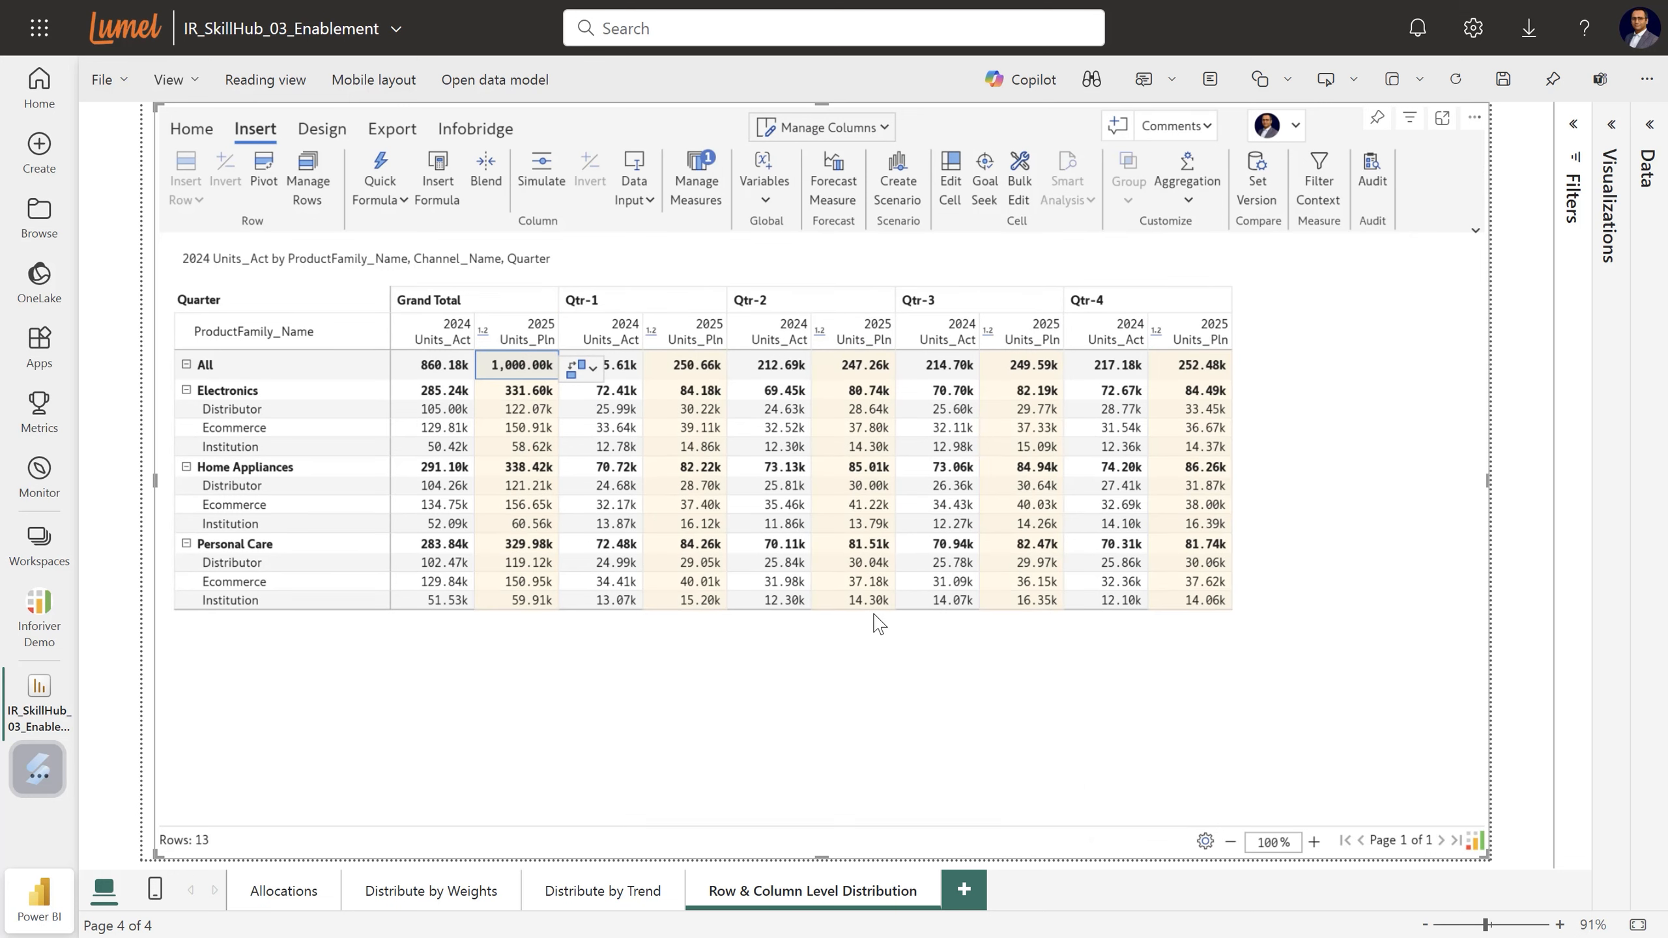
Hide the 2024 Units_Act measure from the table, keeping 2025 Units_Pln shown.
{"action": "left_click", "coordinate": [821, 127]}
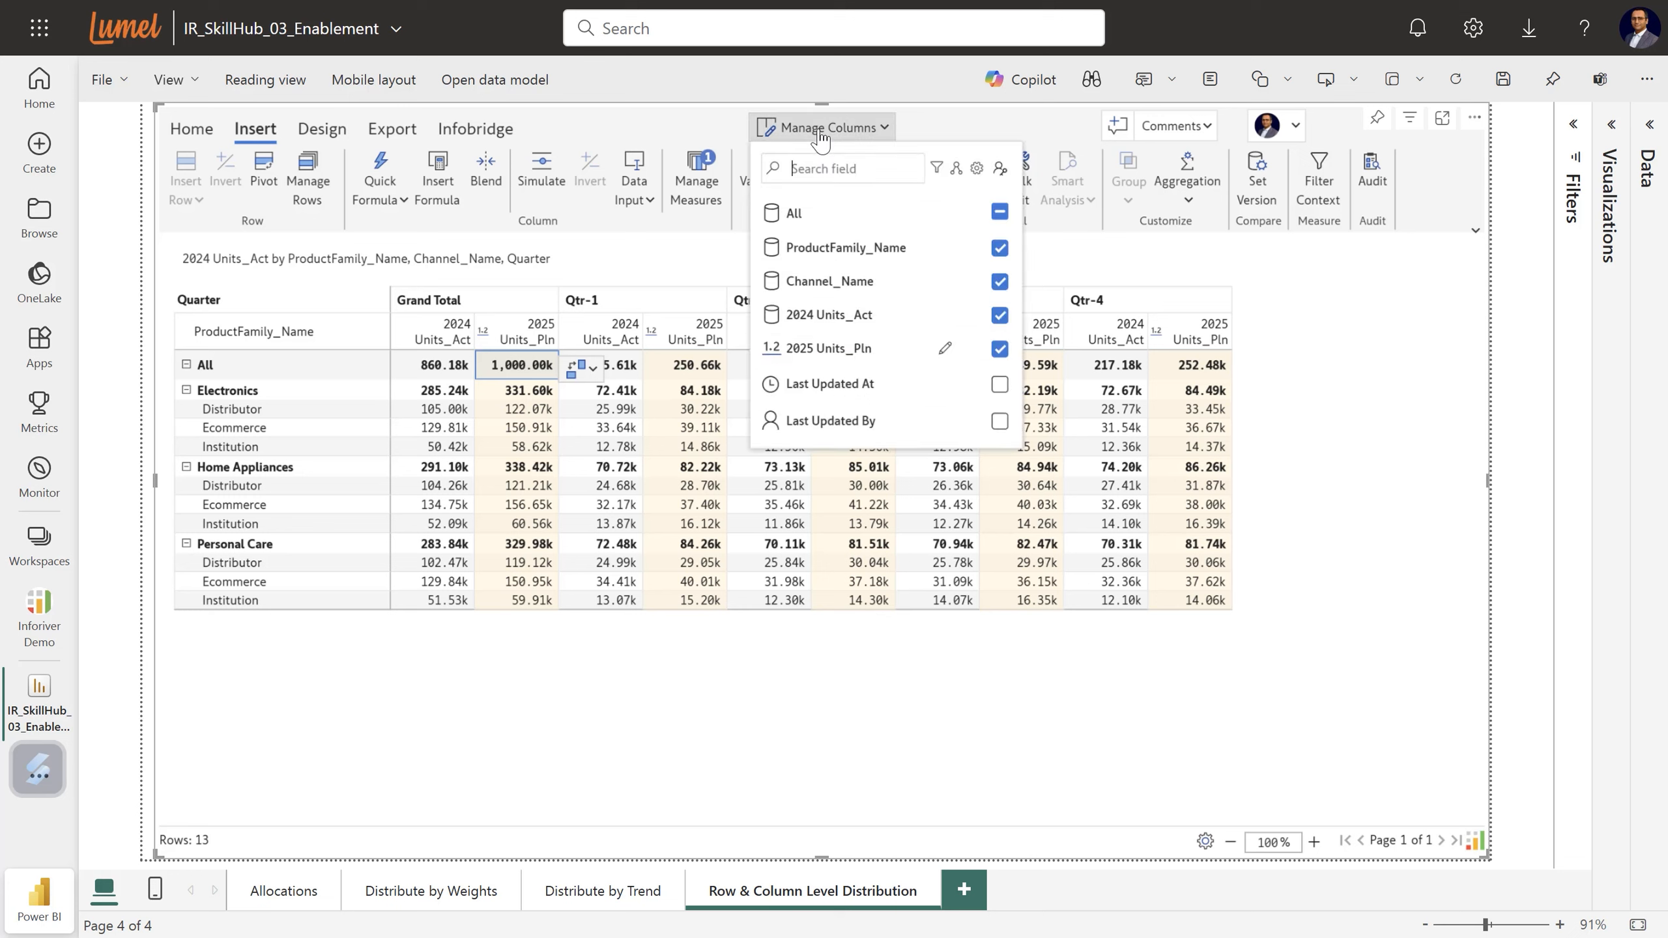
{"action": "left_click", "coordinate": [999, 314]}
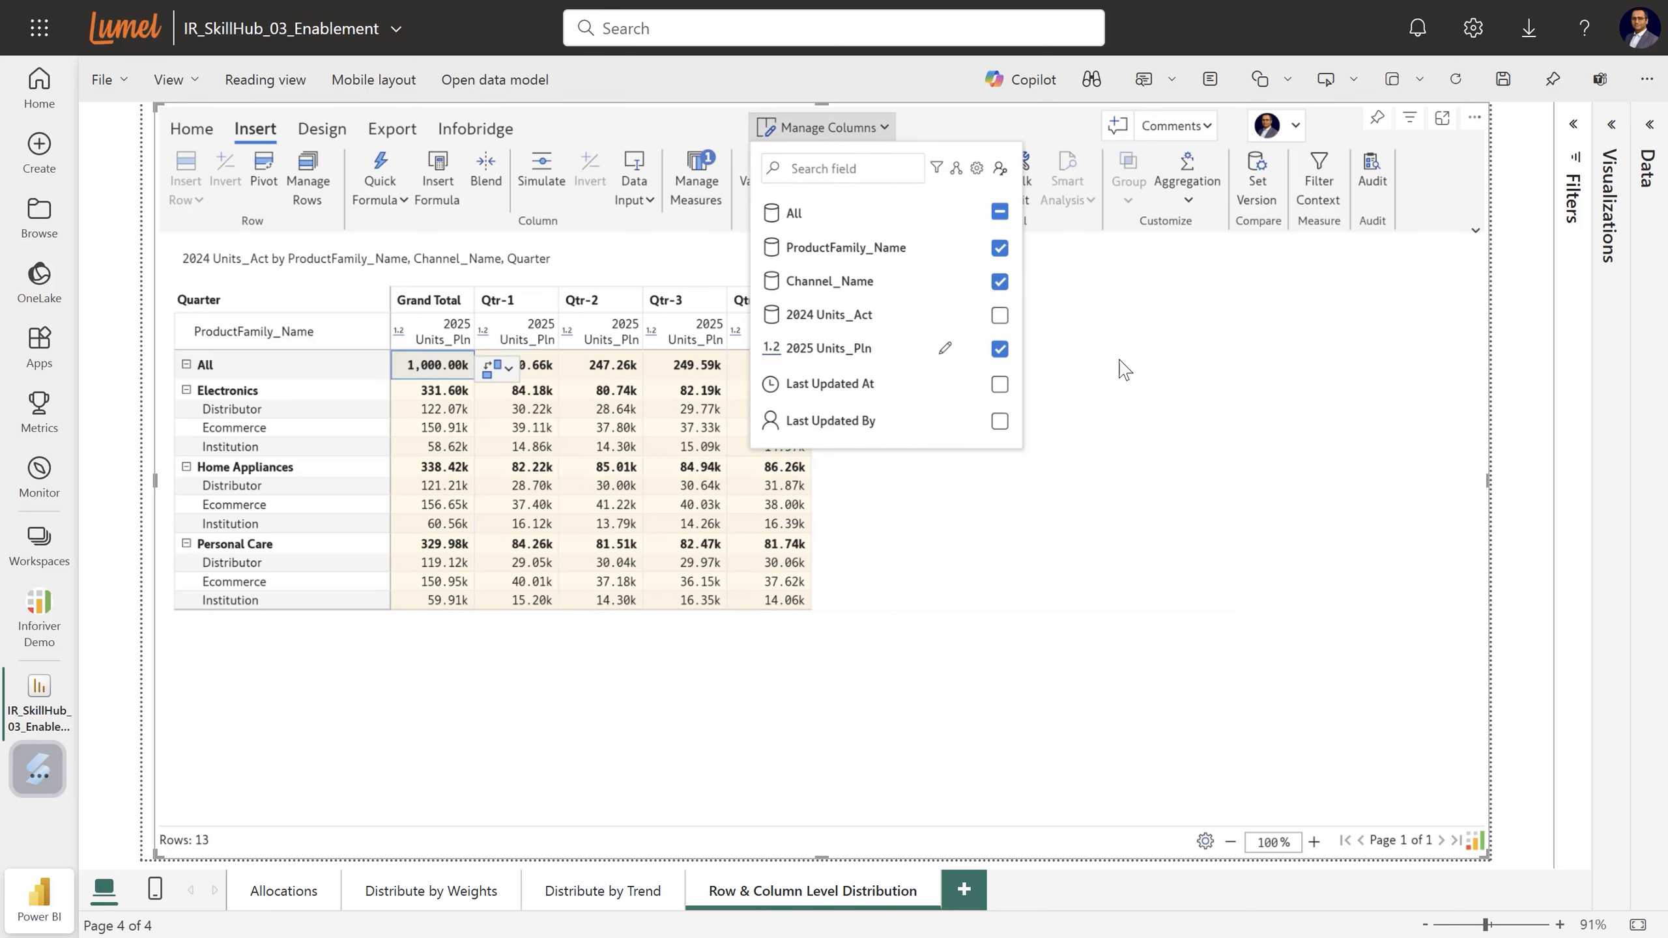
{"action": "left_click", "coordinate": [1187, 499]}
{"action": "left_click", "coordinate": [1188, 499]}
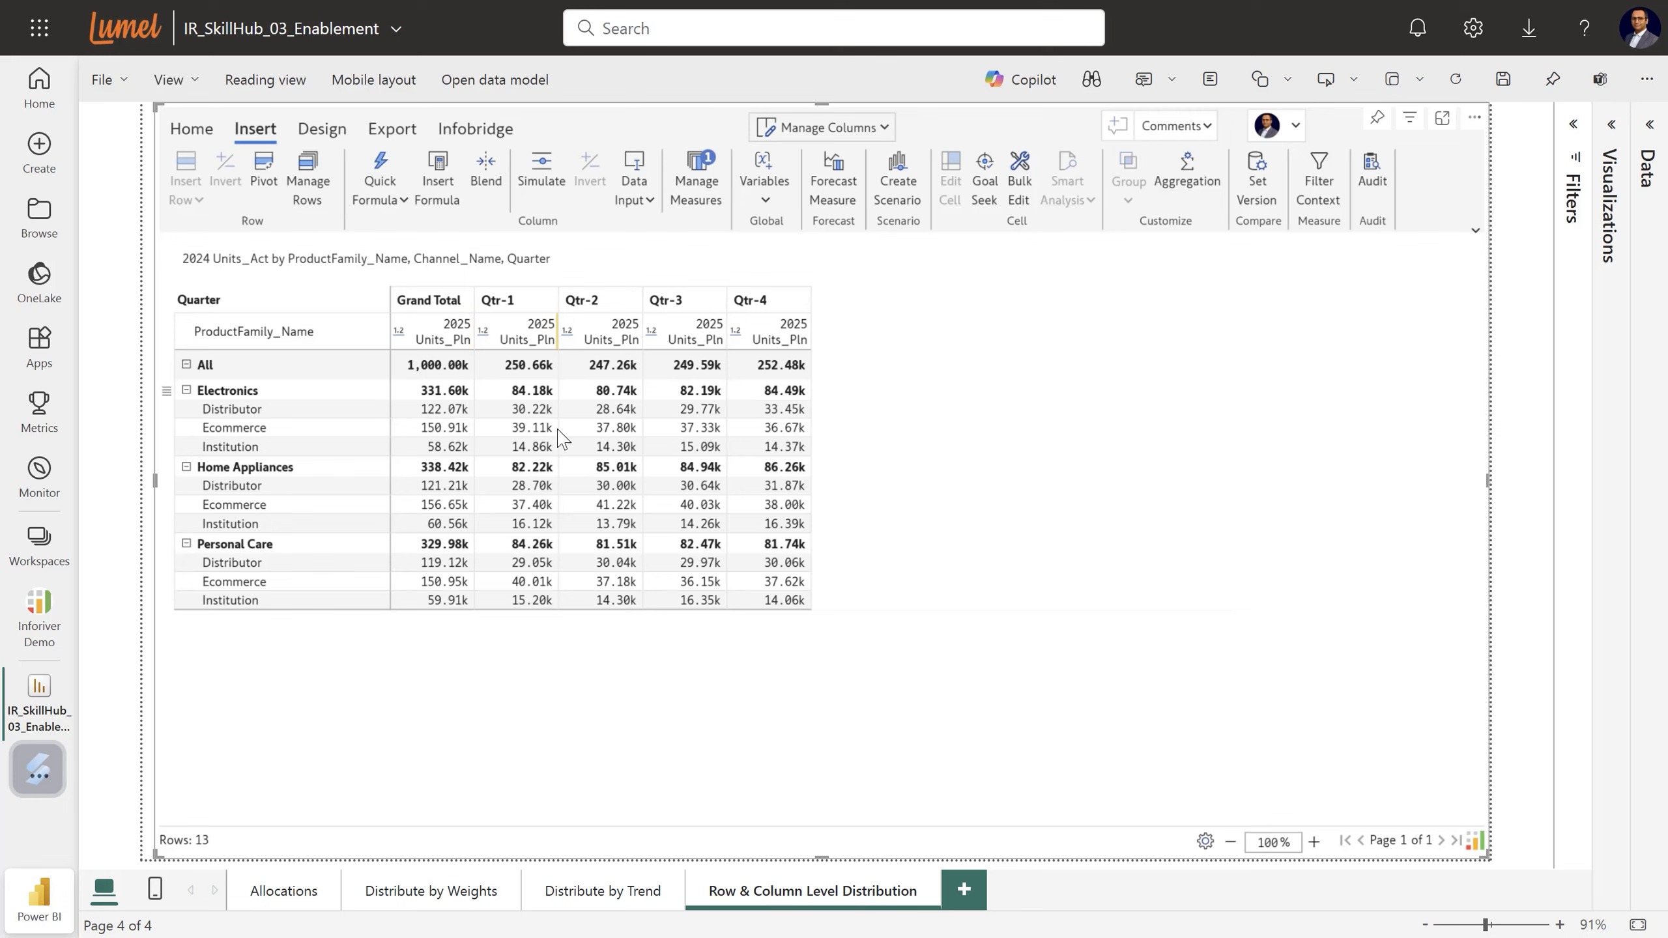
Copy the Qtr-1 planned units of Distributor under Electronics down until the last row in Electronics.
{"action": "left_click", "coordinate": [525, 411]}
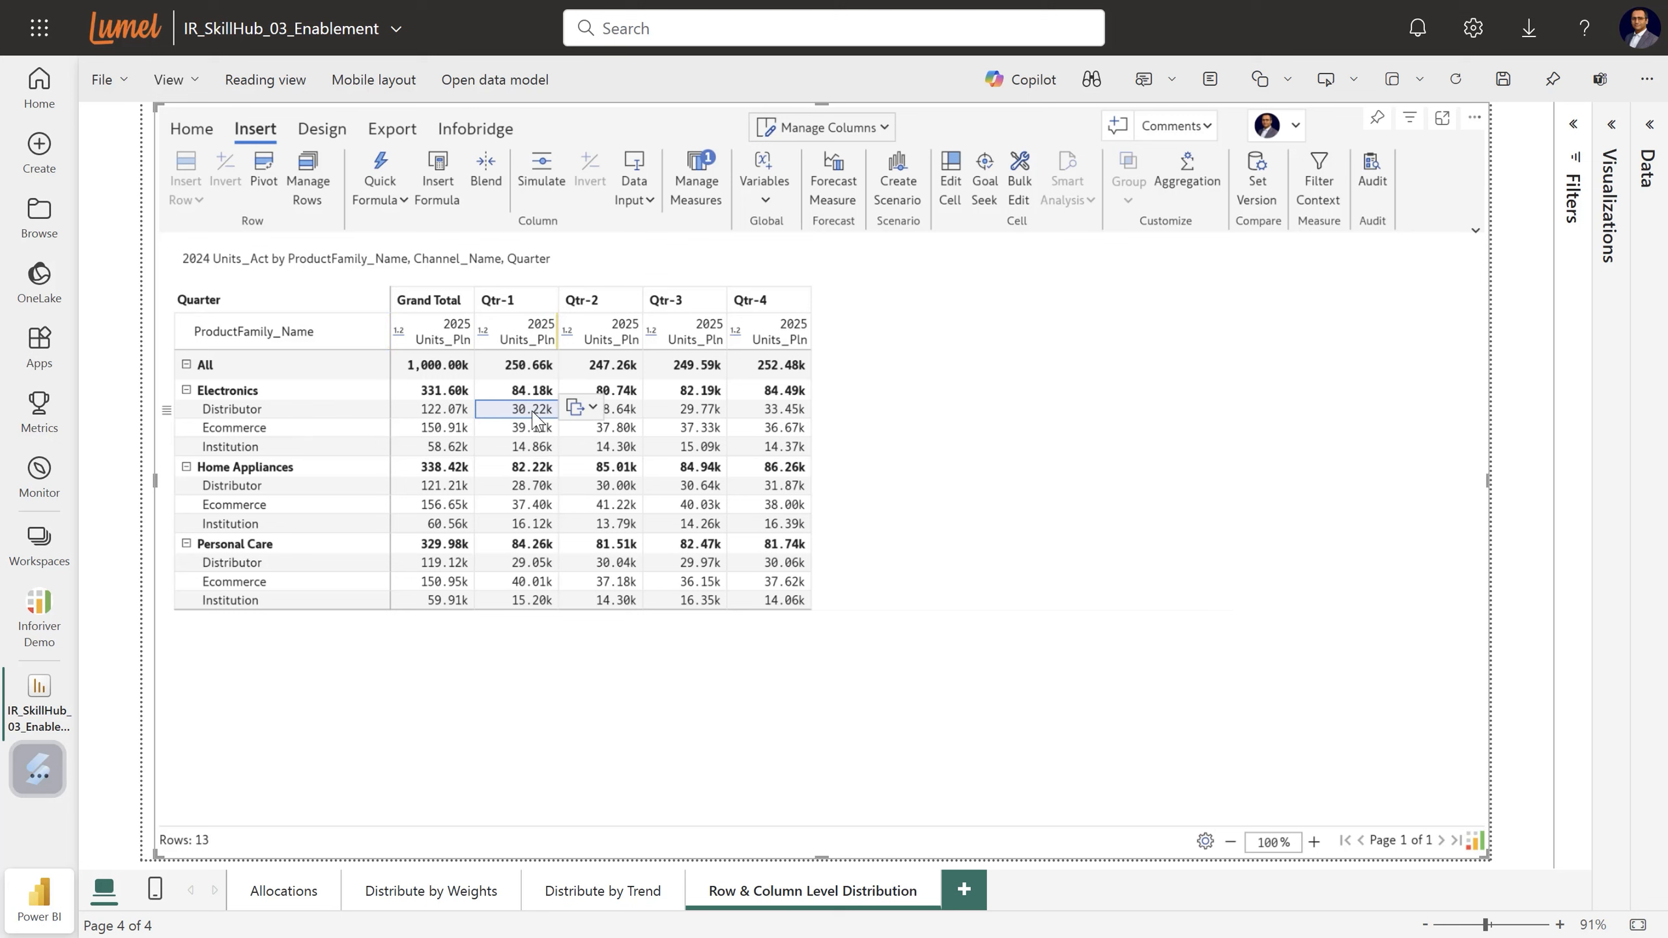
{"action": "left_click", "coordinate": [260, 450]}
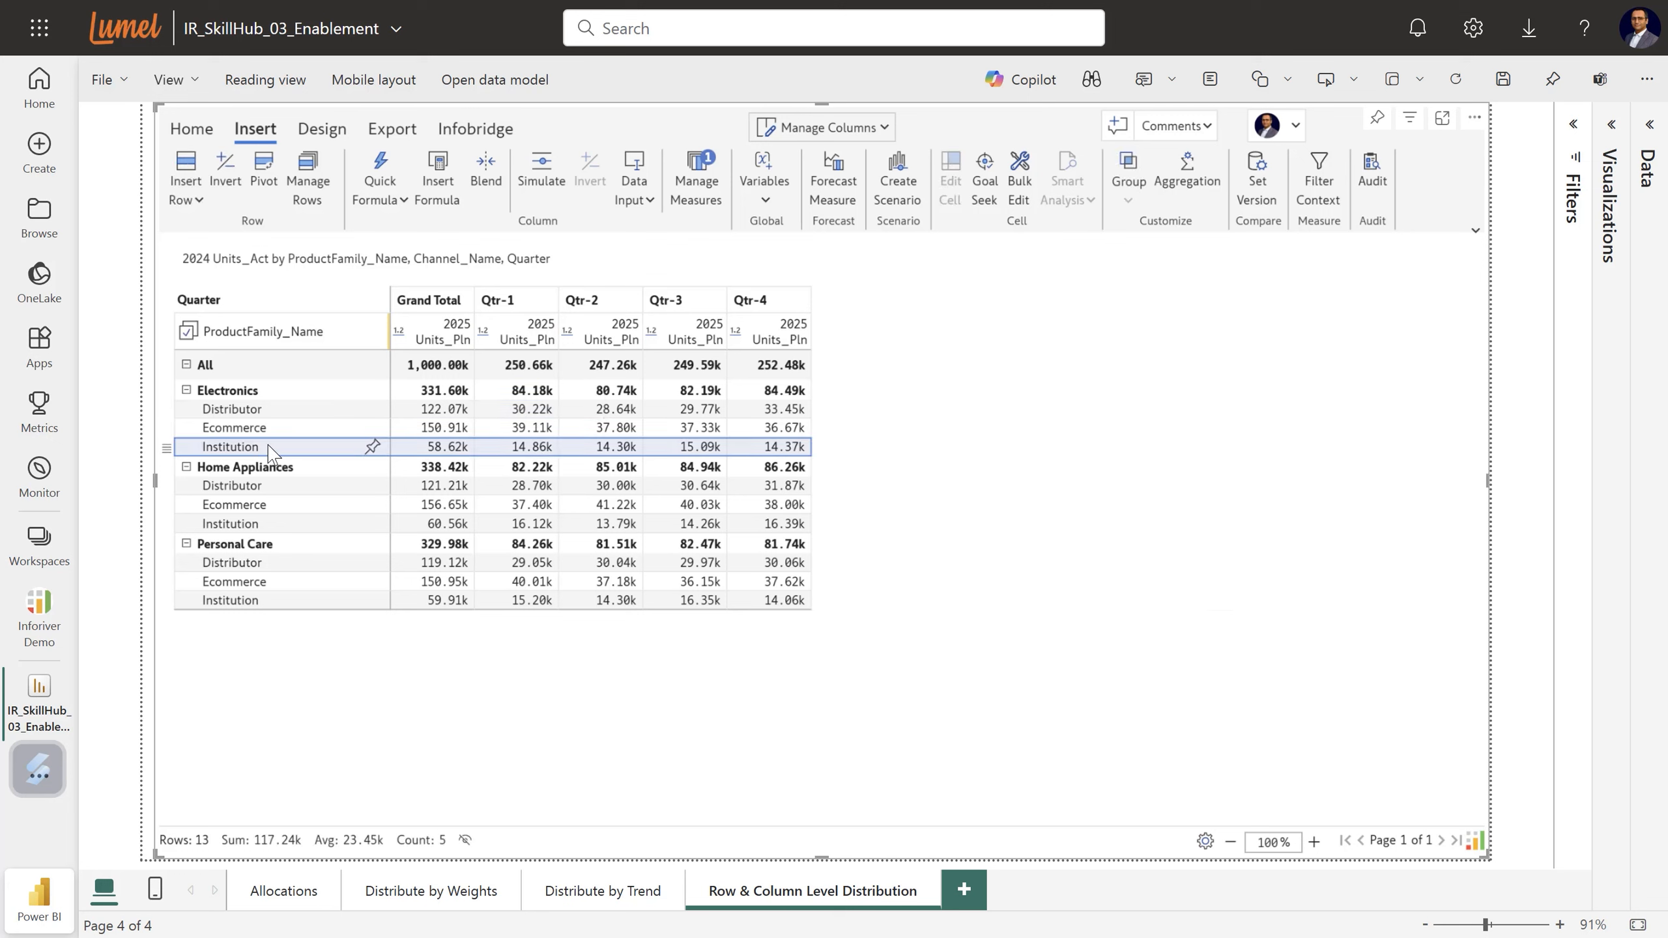
{"action": "left_click", "coordinate": [534, 413]}
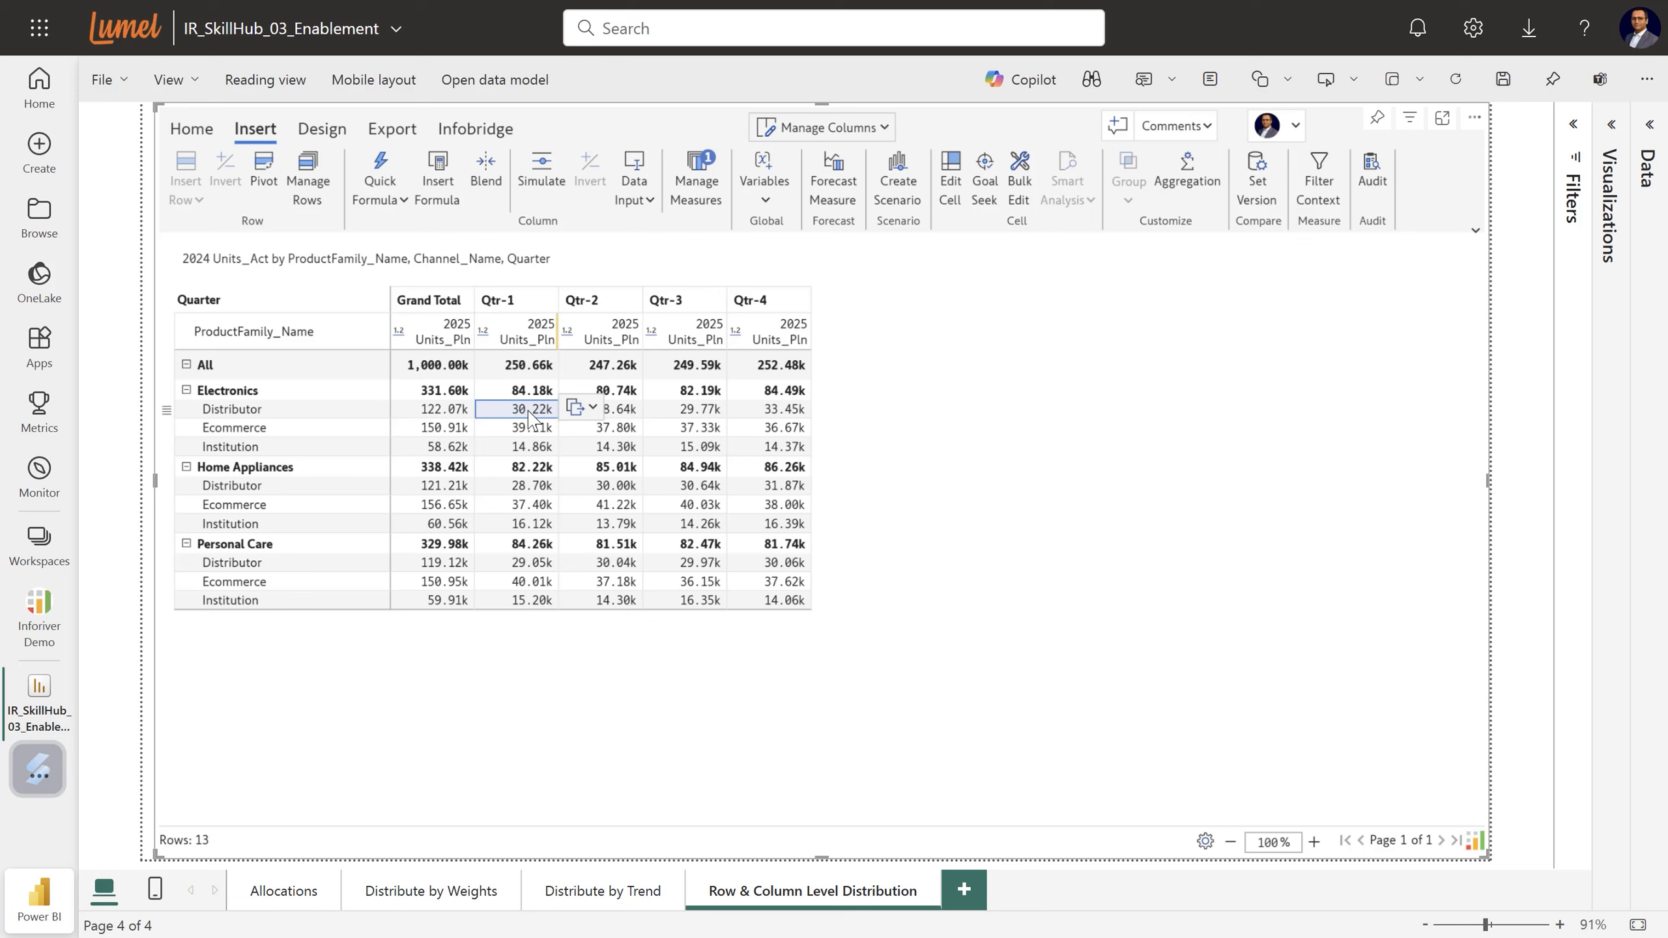
{"action": "left_click", "coordinate": [592, 410]}
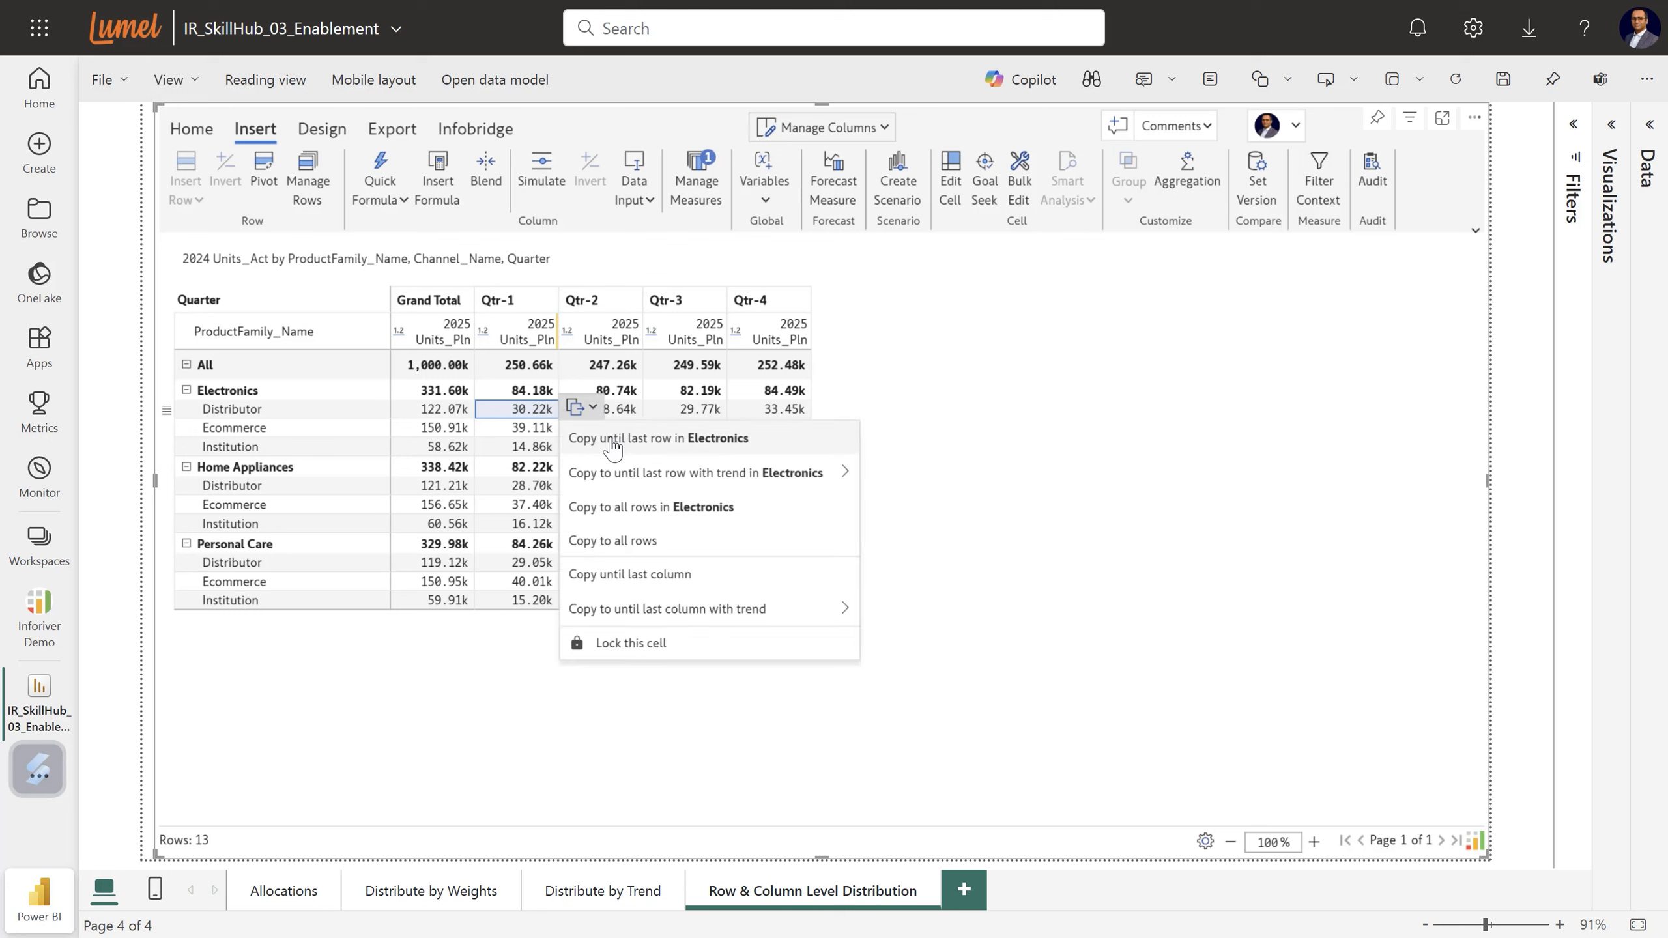
{"action": "left_click", "coordinate": [612, 439]}
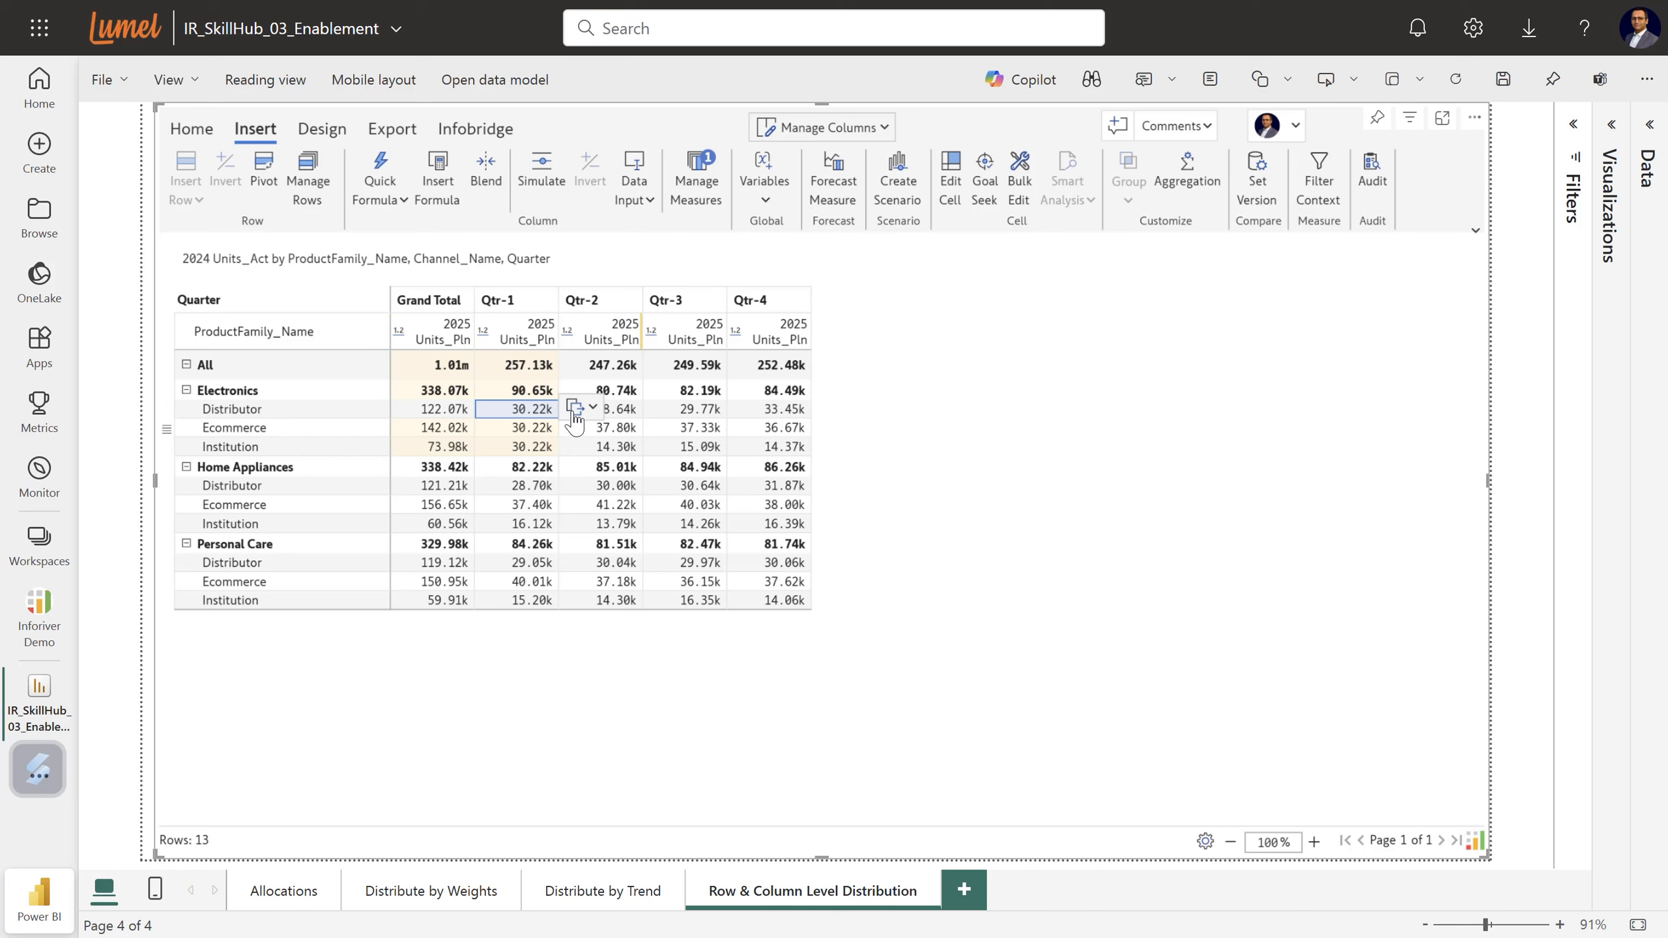
Copy the Qtr-1 planned units of the Electronics row across until the last column.
{"action": "left_click", "coordinate": [533, 394]}
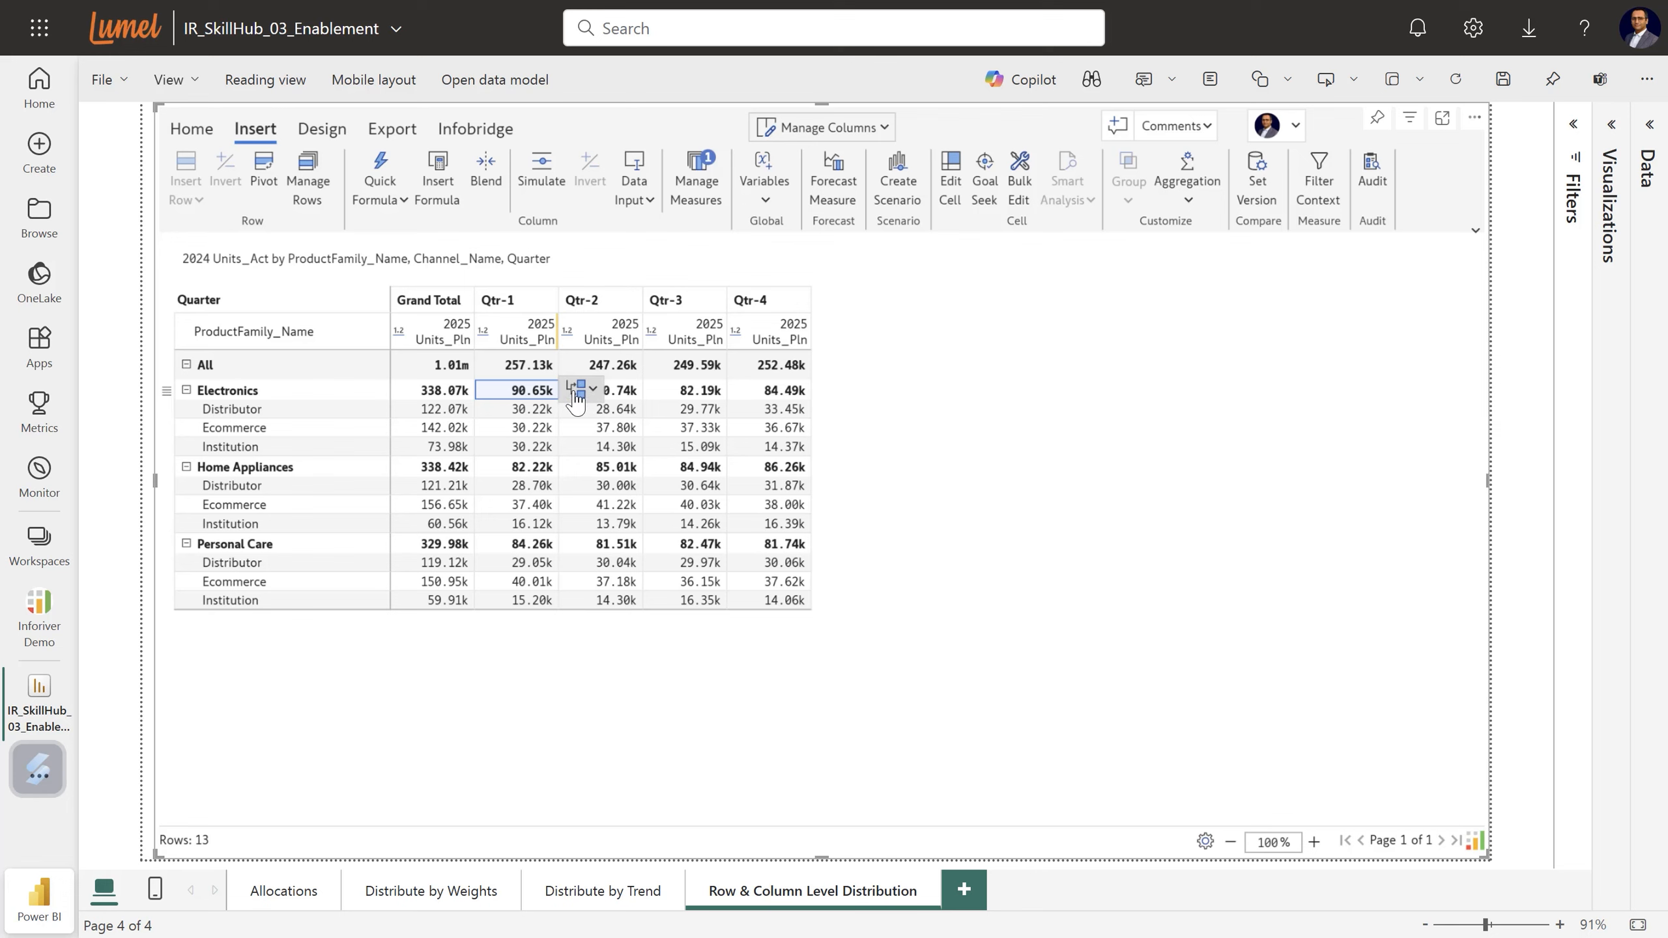
{"action": "left_click", "coordinate": [446, 393]}
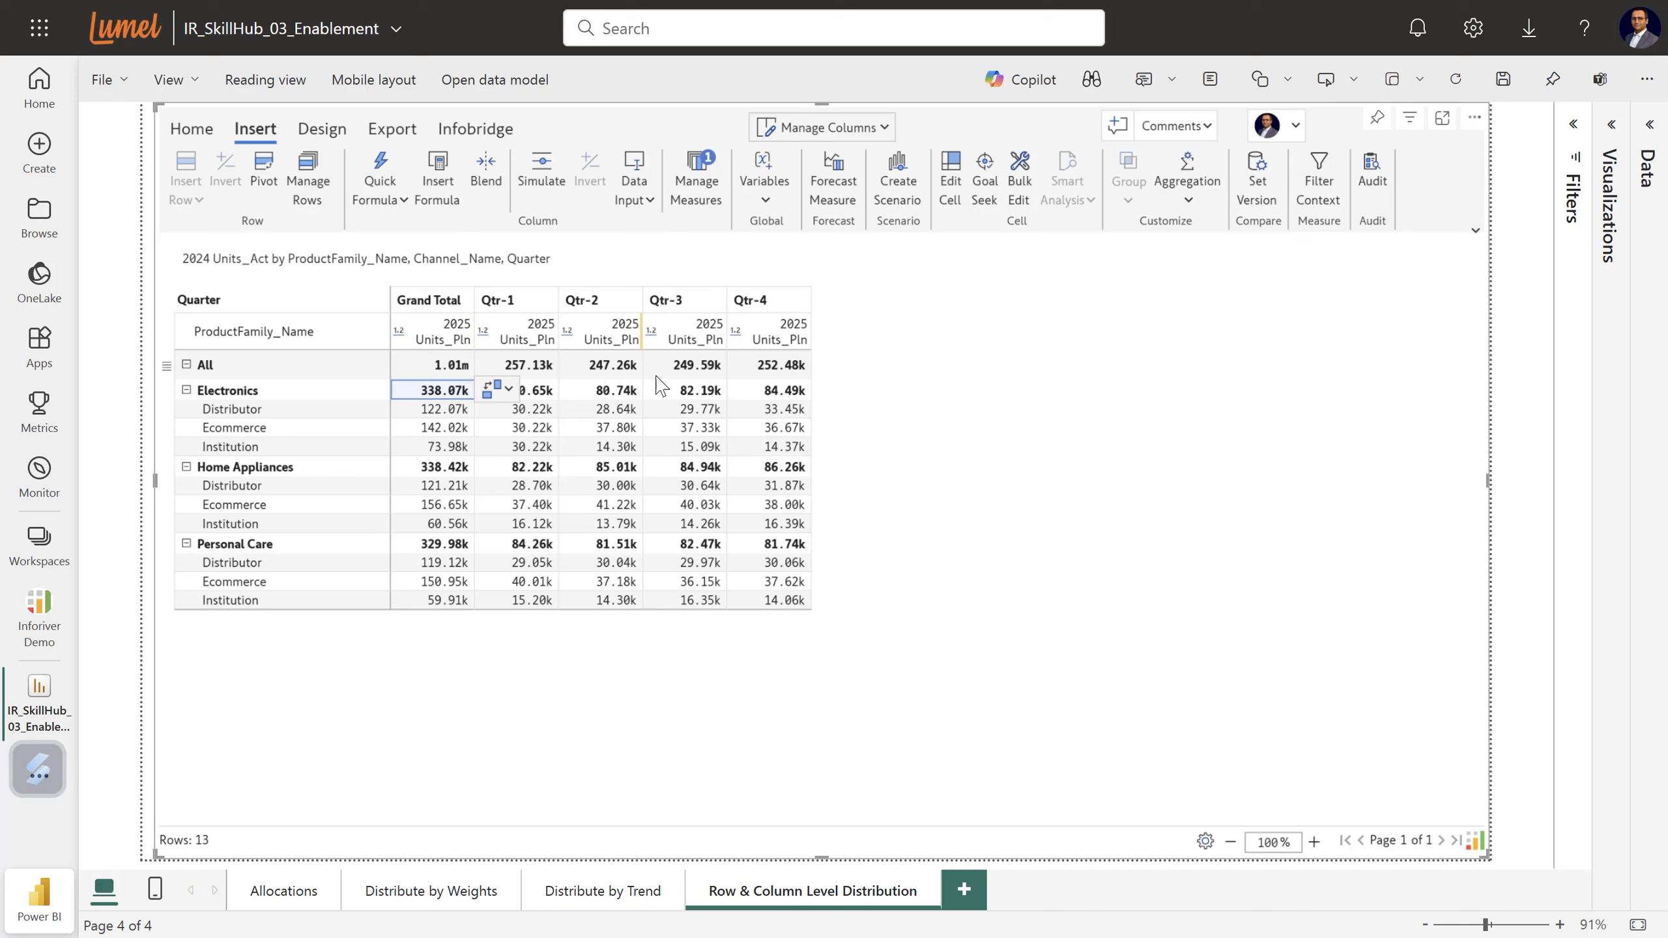
{"action": "left_click", "coordinate": [540, 392]}
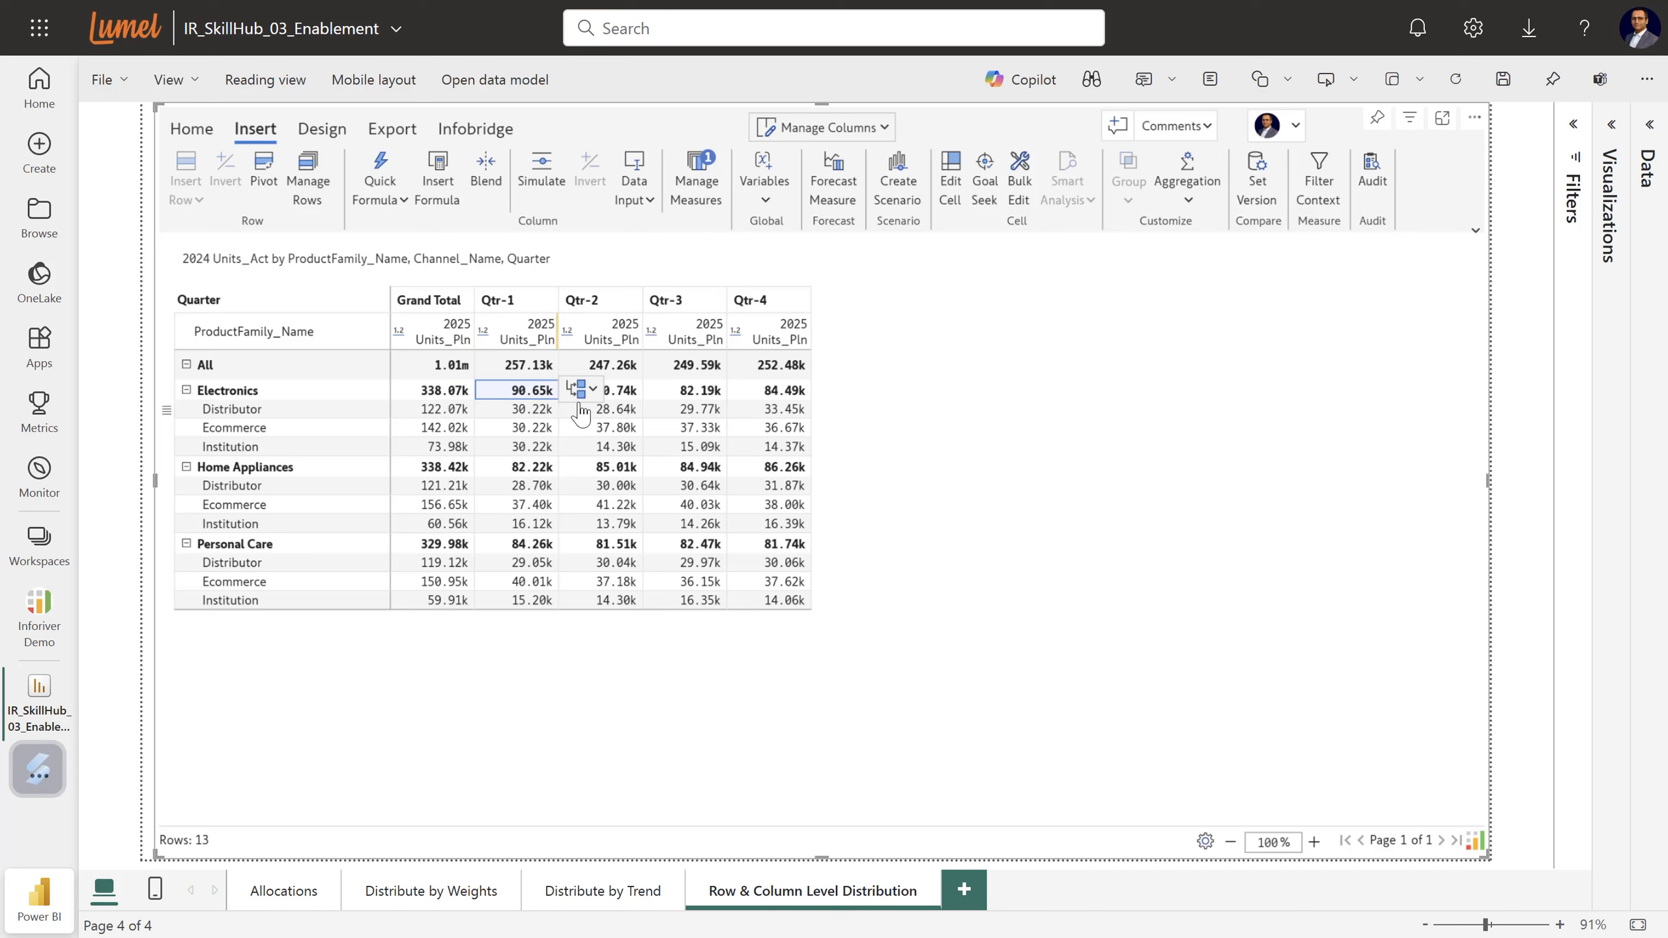
{"action": "left_click", "coordinate": [579, 390]}
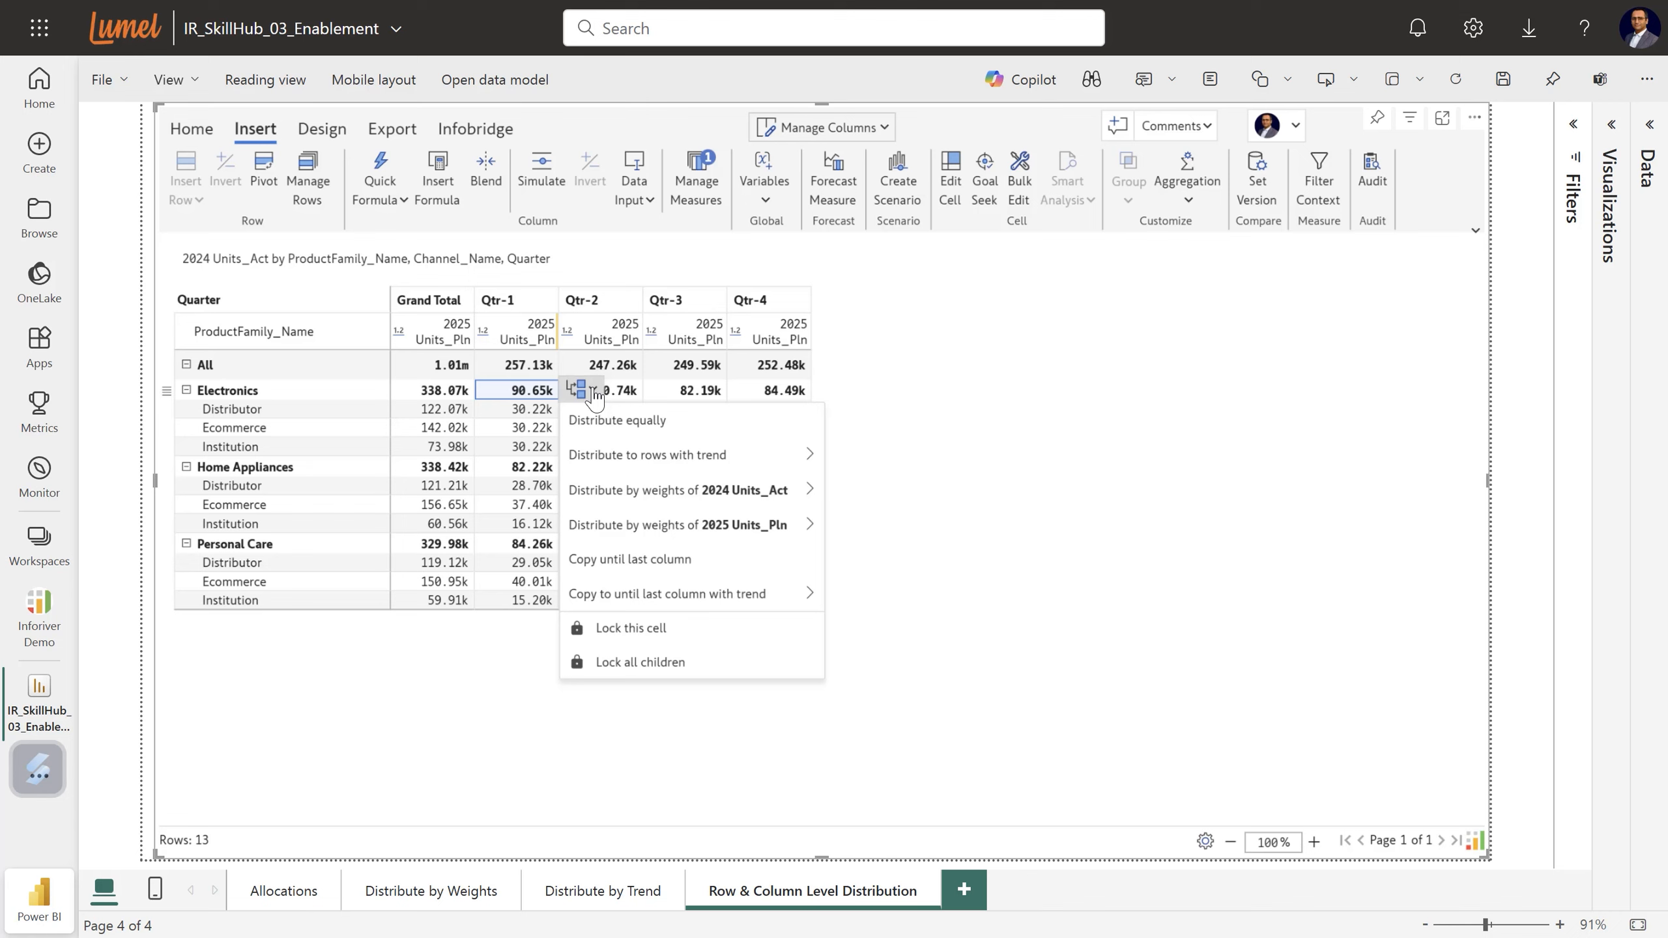
{"action": "left_click", "coordinate": [634, 559]}
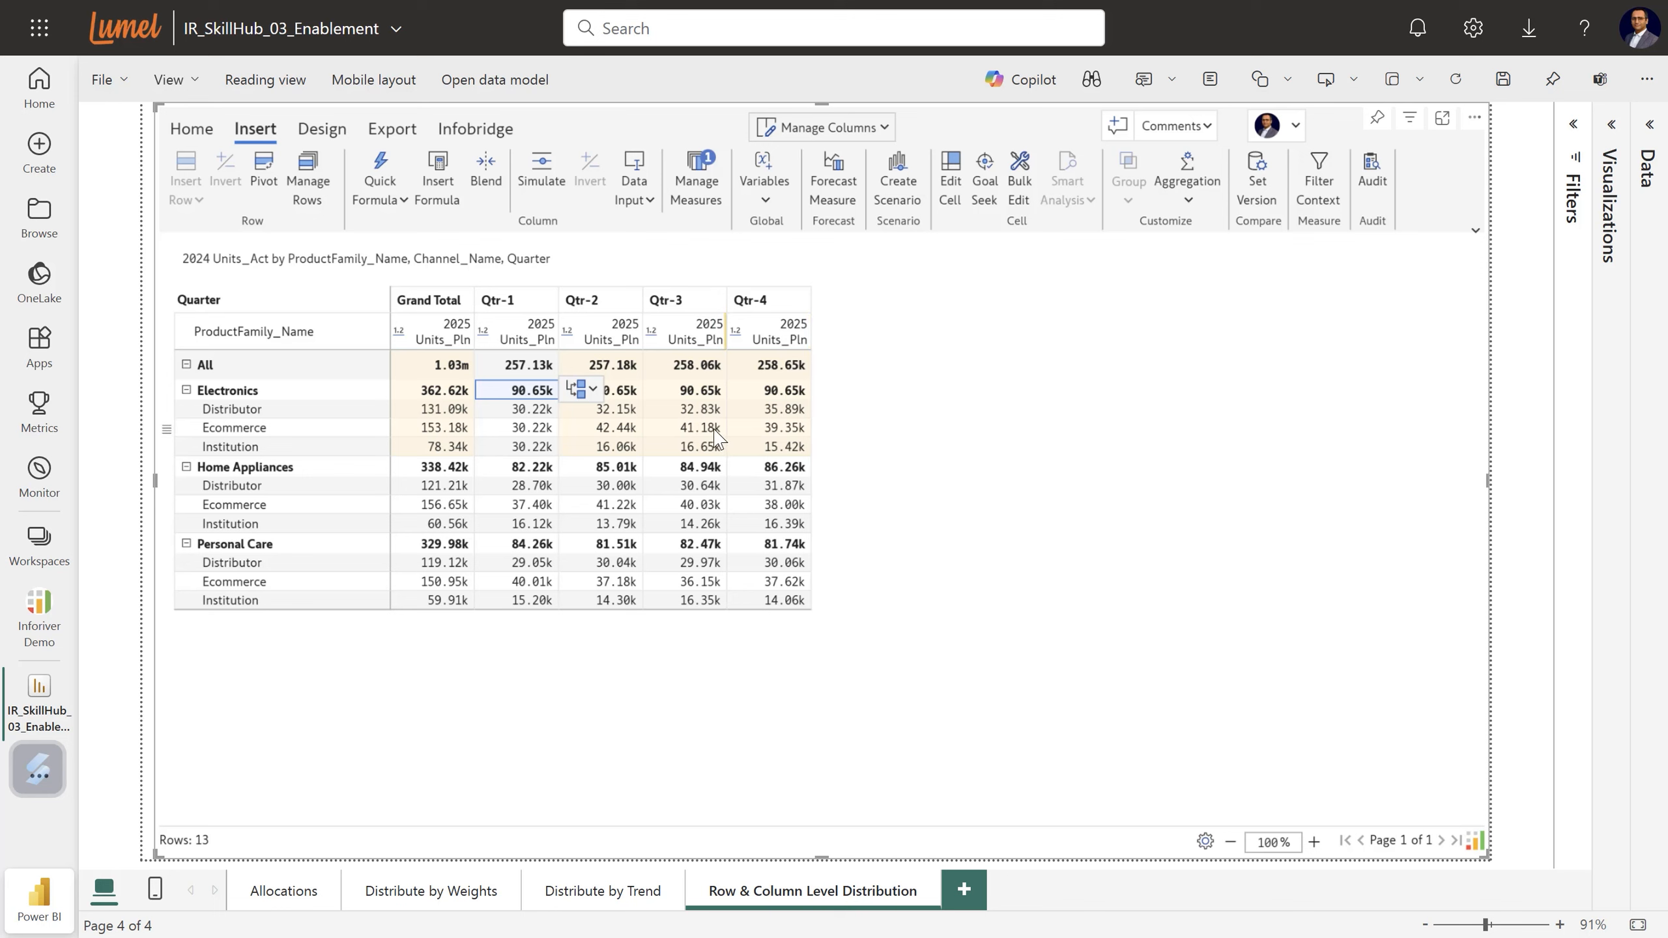
Distribute the Electronics Qtr-1 planned units to its channels by the Qtr-3 weights of 2025 Units_Pln.
{"action": "left_click", "coordinate": [595, 389]}
{"action": "mouse_move", "coordinate": [627, 451]}
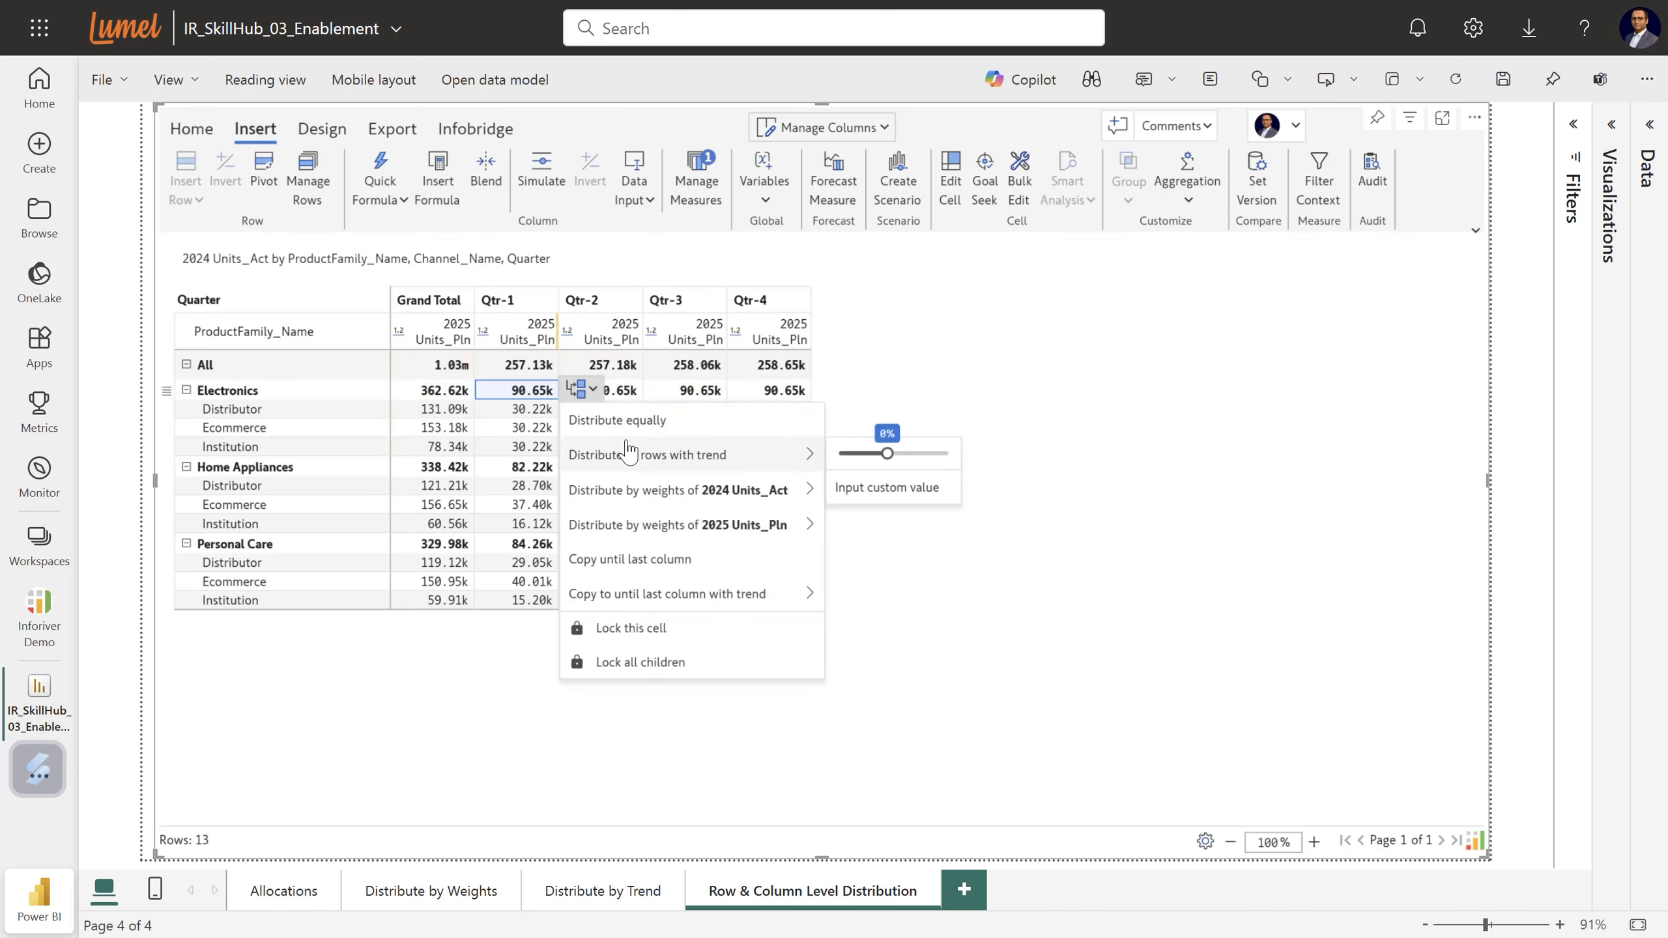
{"action": "mouse_move", "coordinate": [665, 532]}
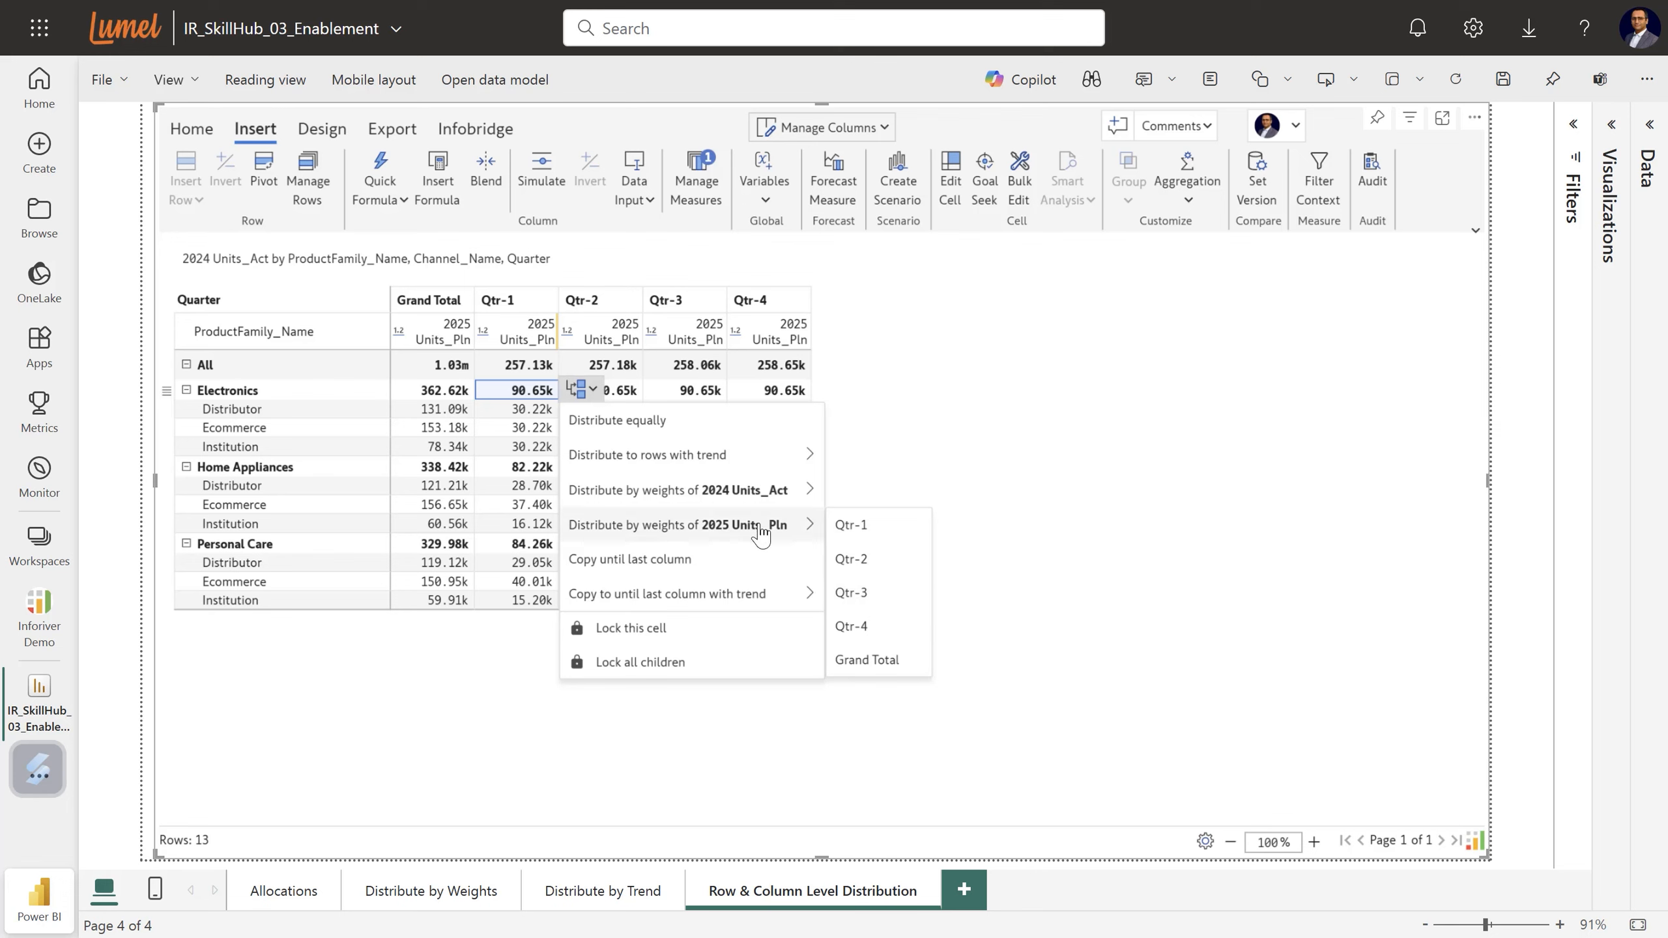
{"action": "mouse_move", "coordinate": [794, 523]}
{"action": "left_click", "coordinate": [865, 595]}
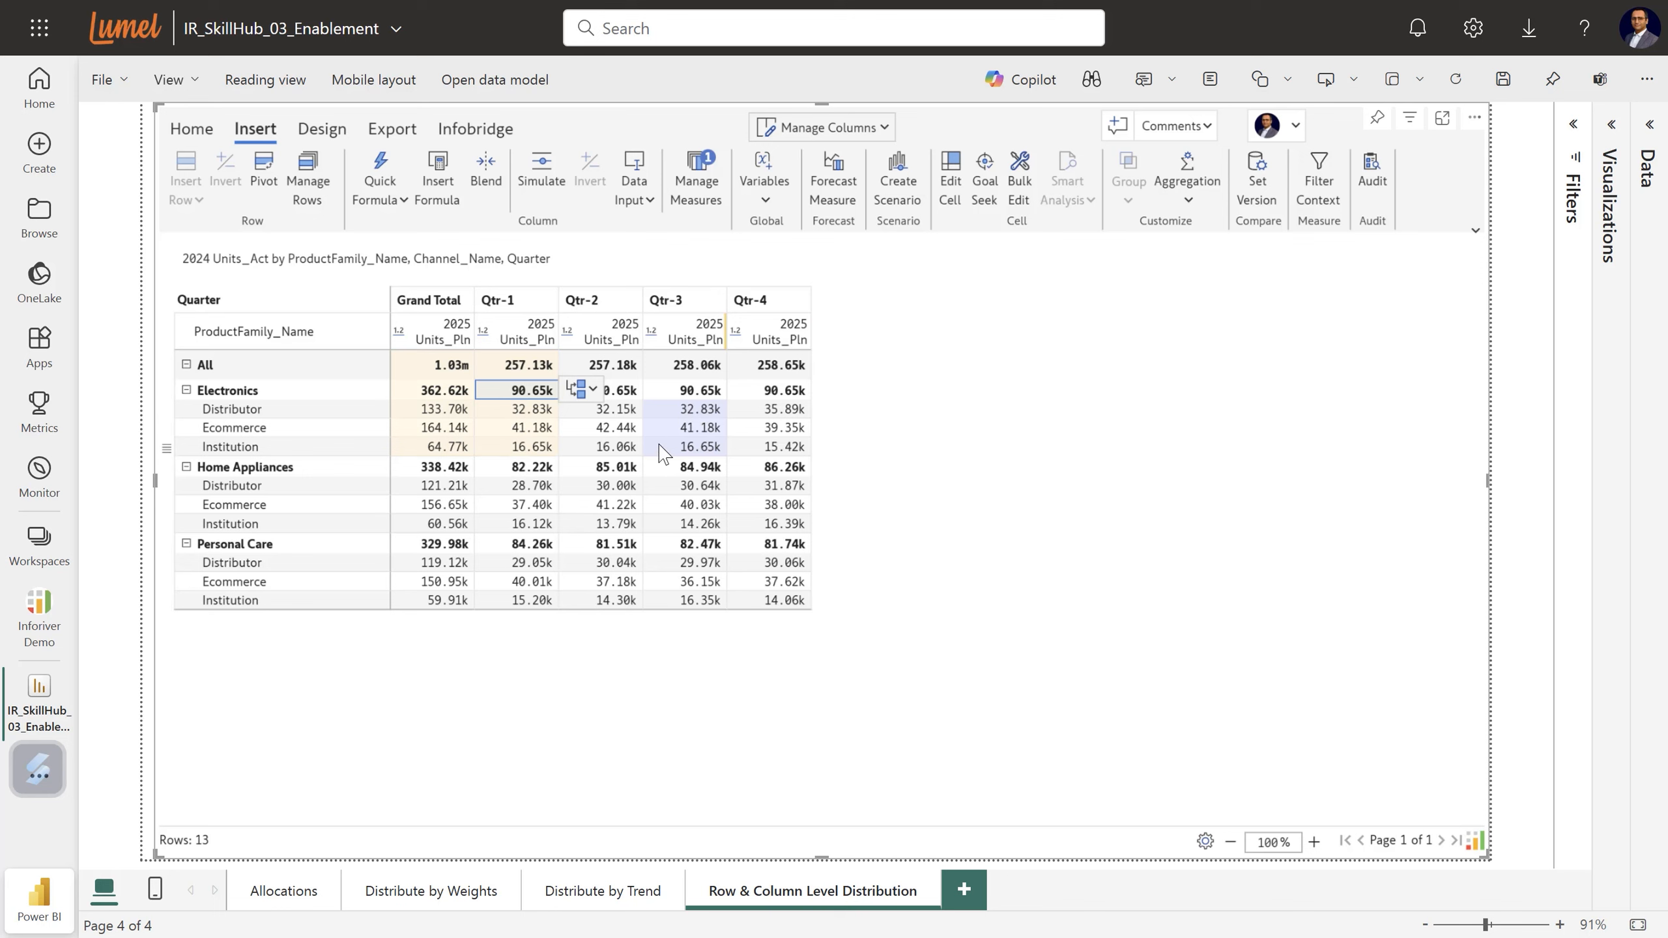
Set the Qtr-1 planned units of the Electronics row to 100k.
{"action": "left_click", "coordinate": [517, 394]}
{"action": "left_click", "coordinate": [516, 394]}
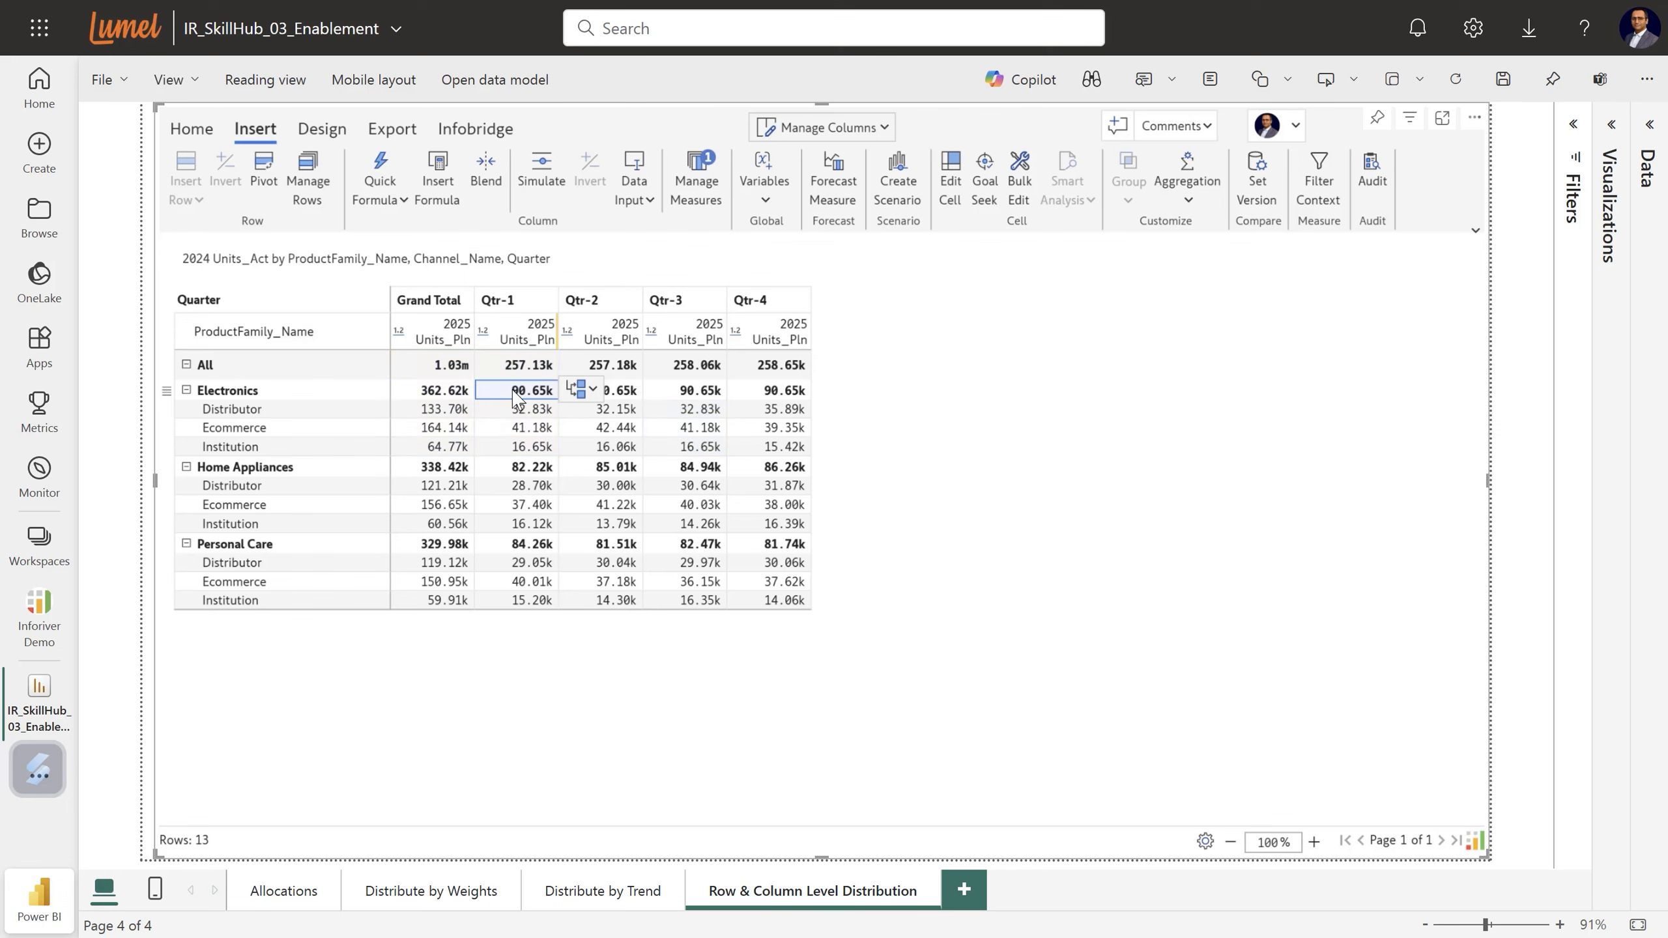
{"action": "type", "text": "100.00"}
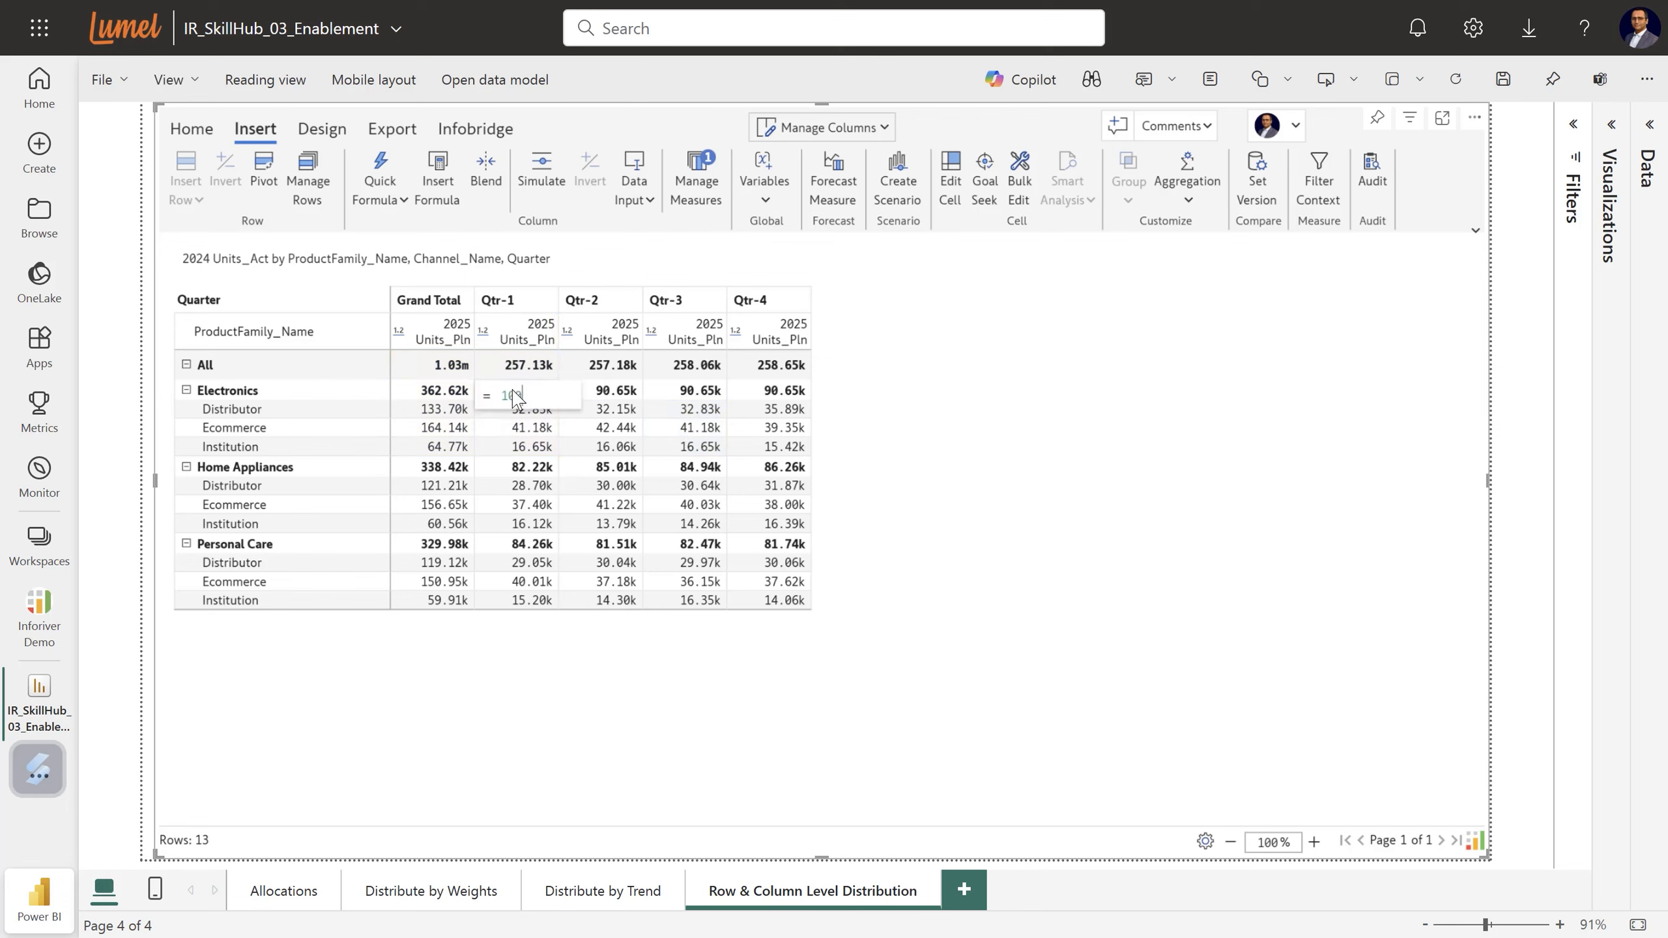
{"action": "type", "text": "k"}
{"action": "key", "text": "Return"}
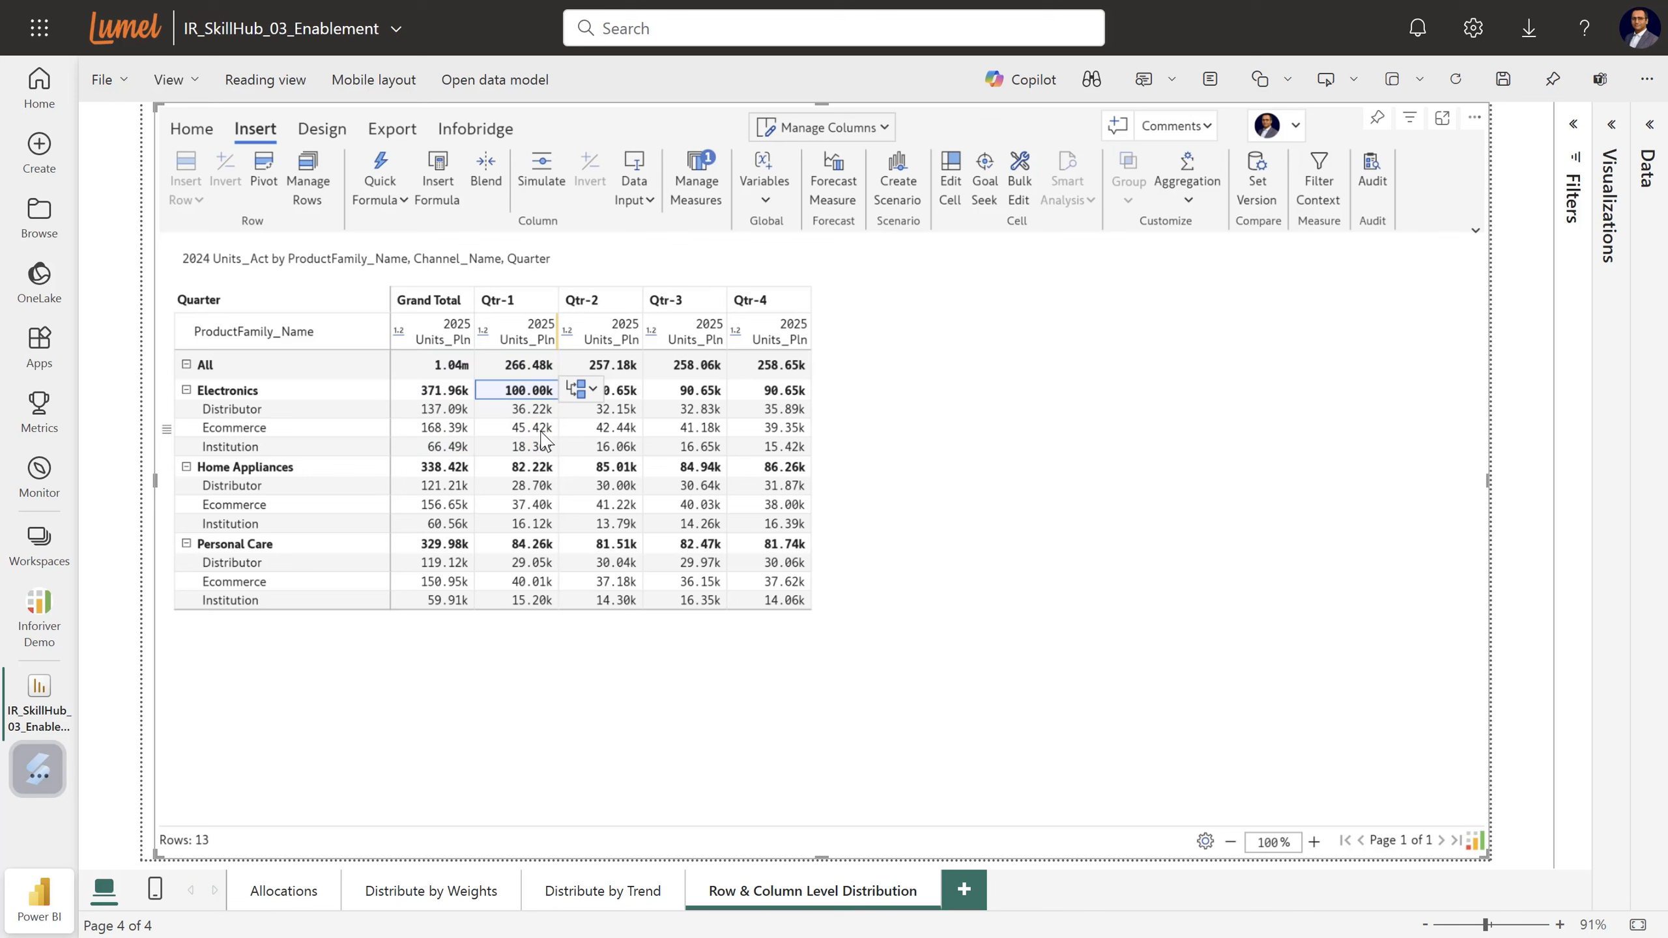
Copy the Qtr-1 planned units of Distributor under Home Appliances to all rows.
{"action": "left_click", "coordinate": [527, 486]}
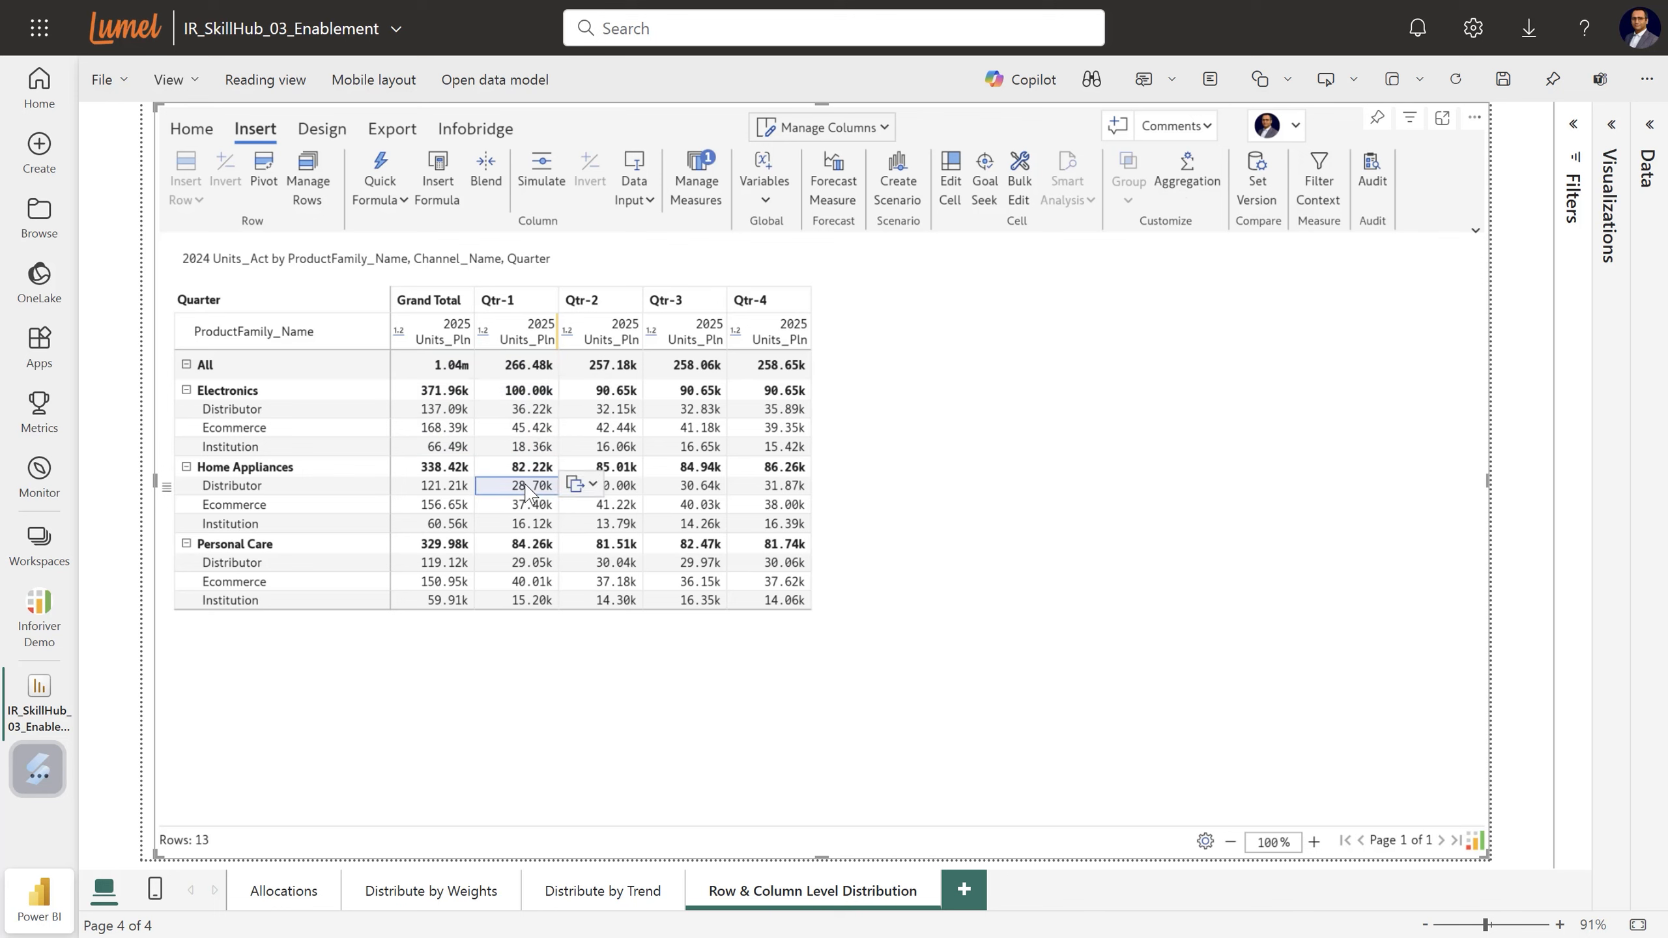
{"action": "left_click", "coordinate": [592, 485]}
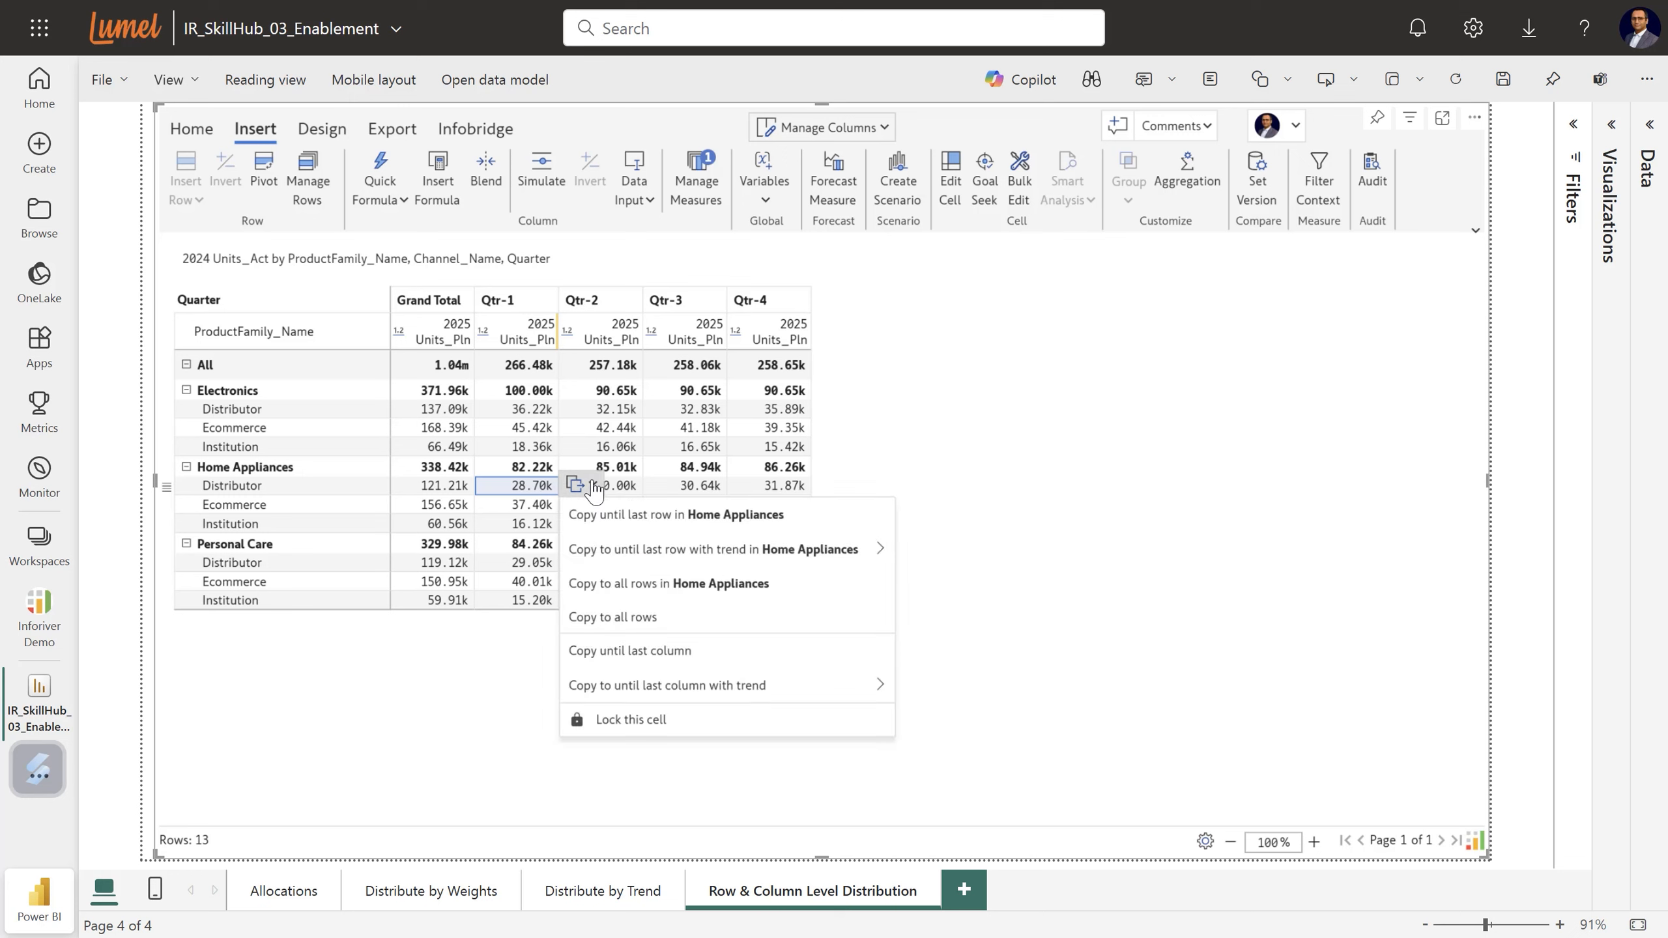
{"action": "left_click", "coordinate": [635, 617]}
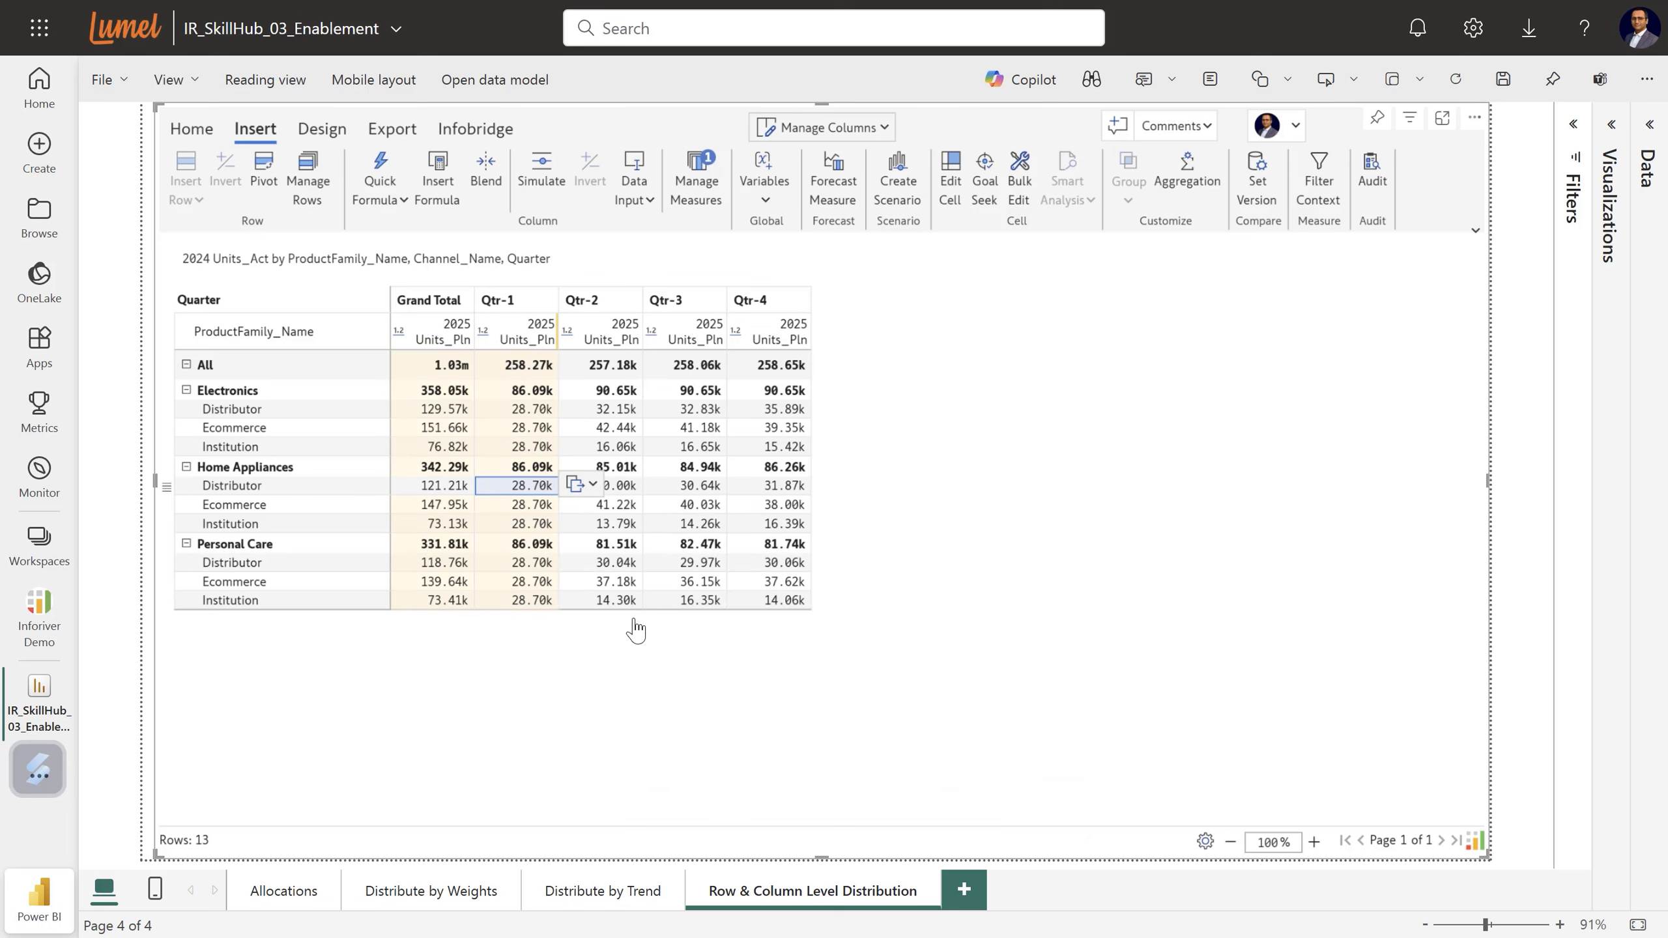
{"action": "left_click", "coordinate": [534, 526]}
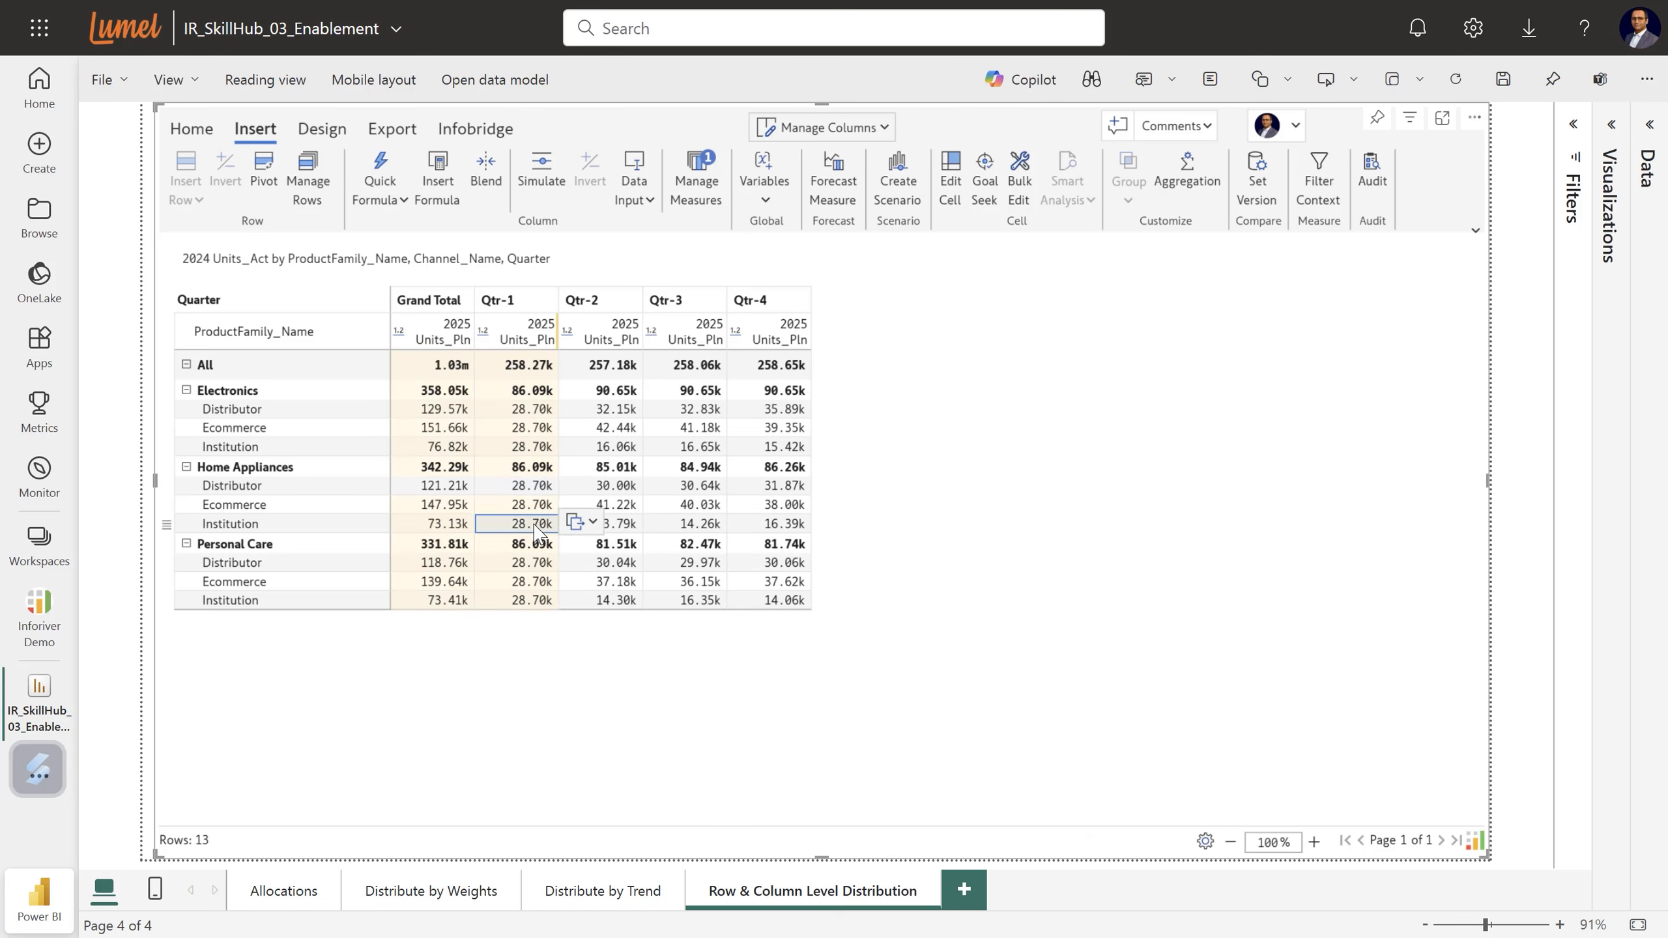
Copy the Qtr-1 planned units of Institution under Home Appliances across until the last column.
{"action": "left_click", "coordinate": [593, 523]}
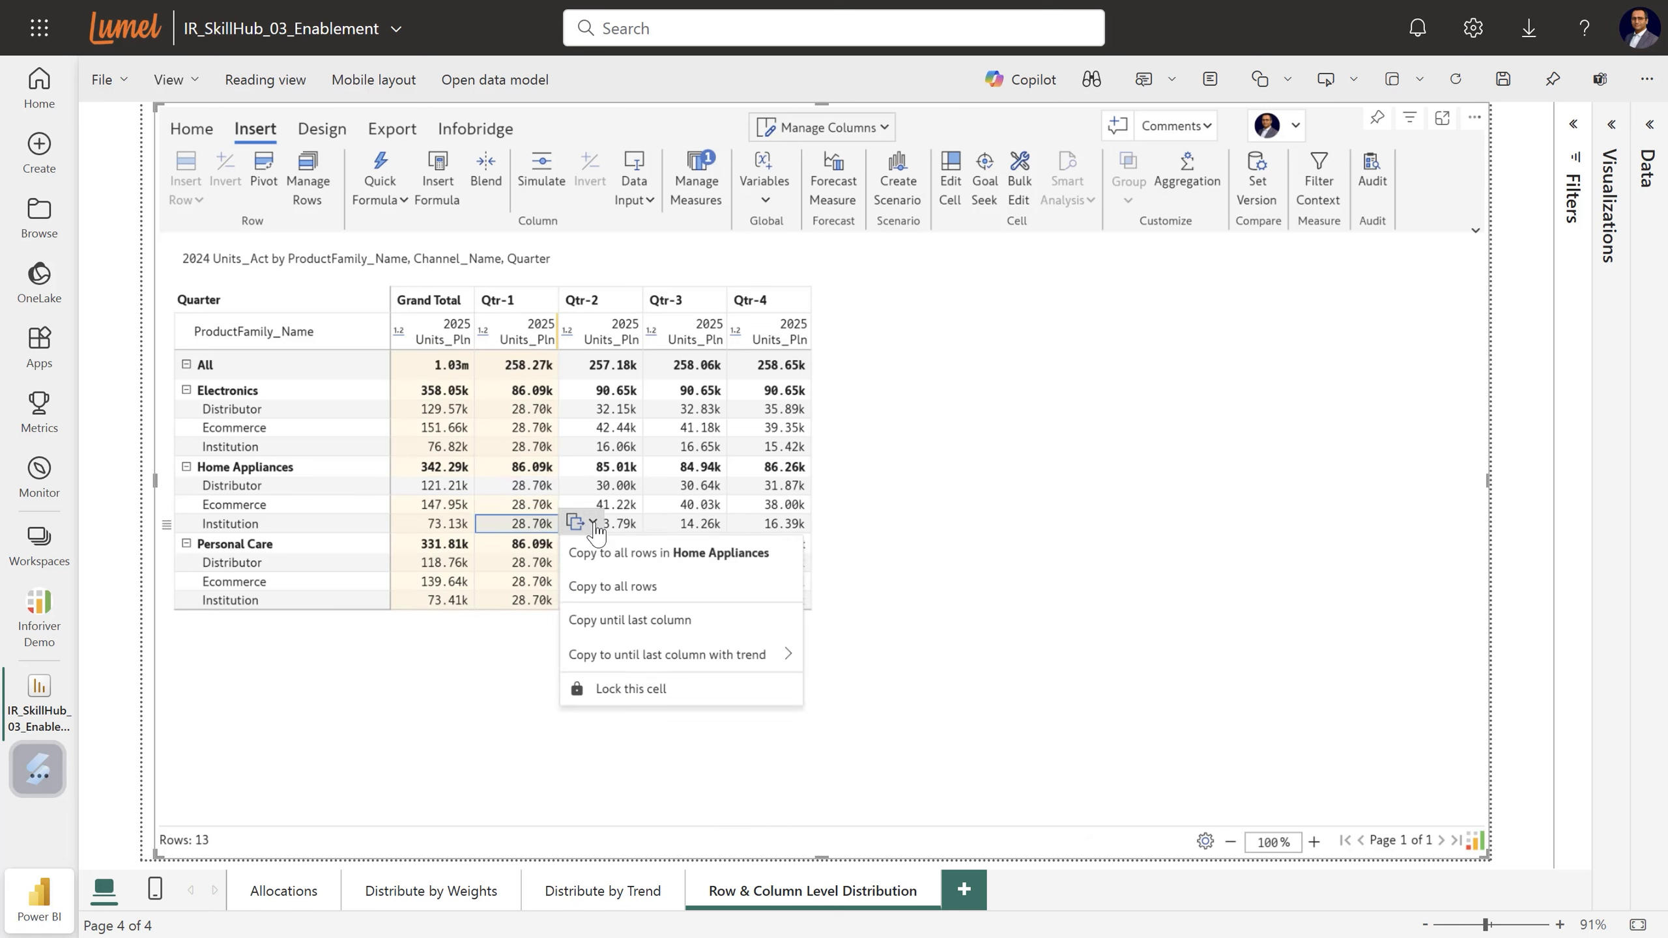
{"action": "left_click", "coordinate": [641, 620]}
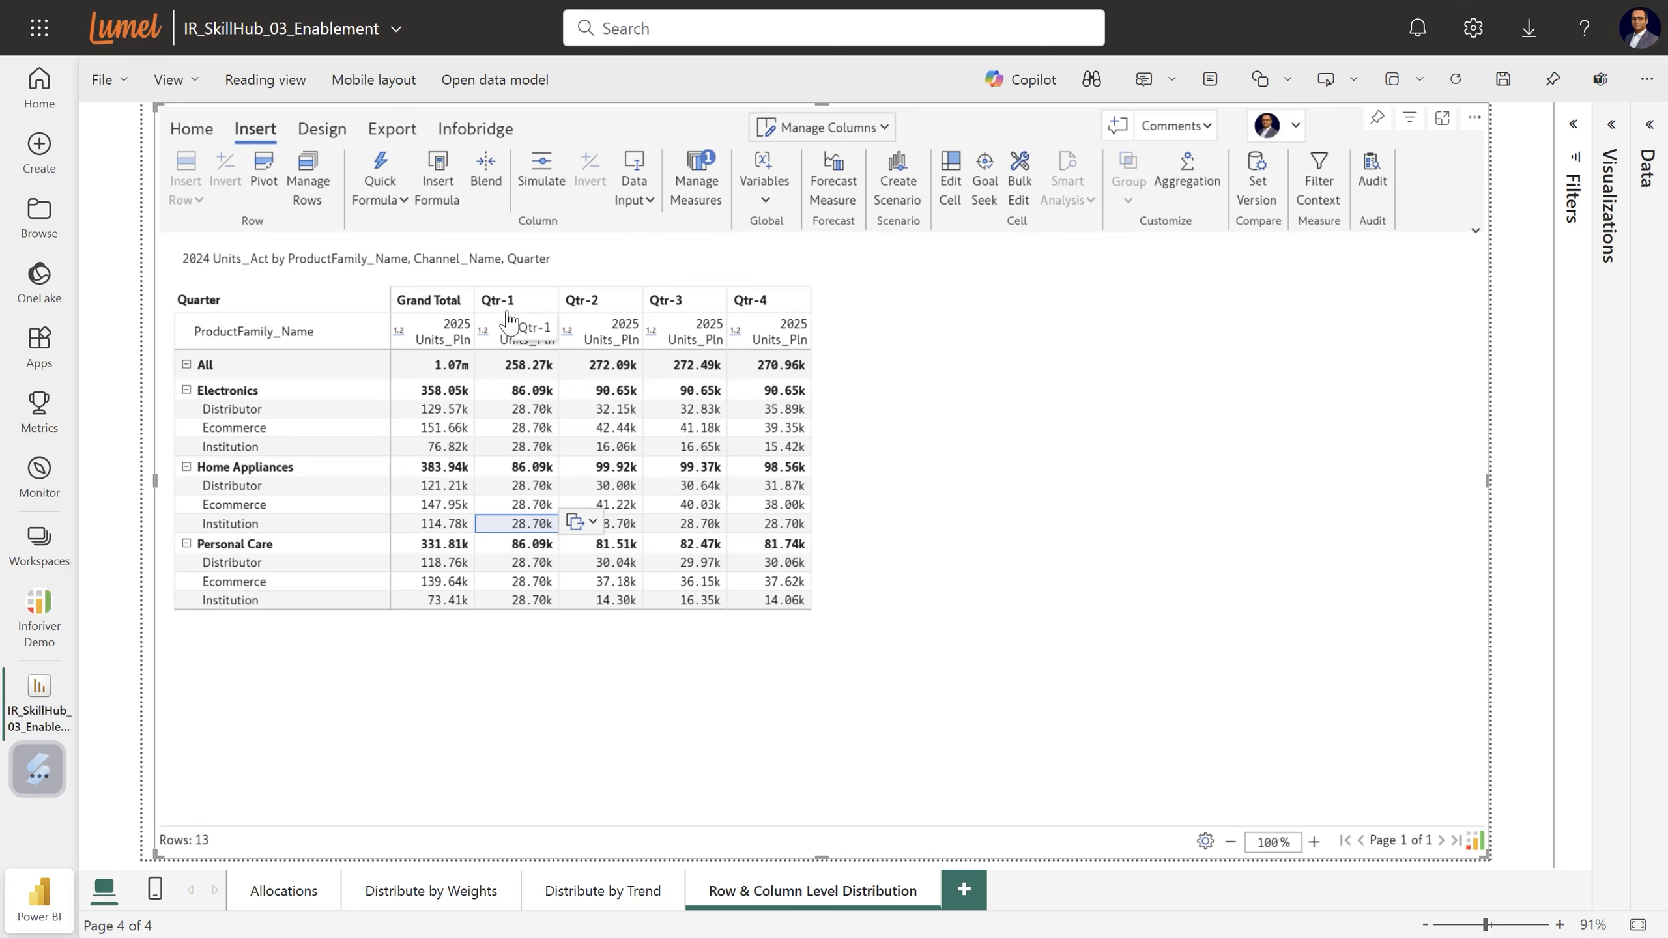
Reset the 2025 Units_Pln measure to clear all of its planned values.
{"action": "left_click", "coordinate": [1610, 126]}
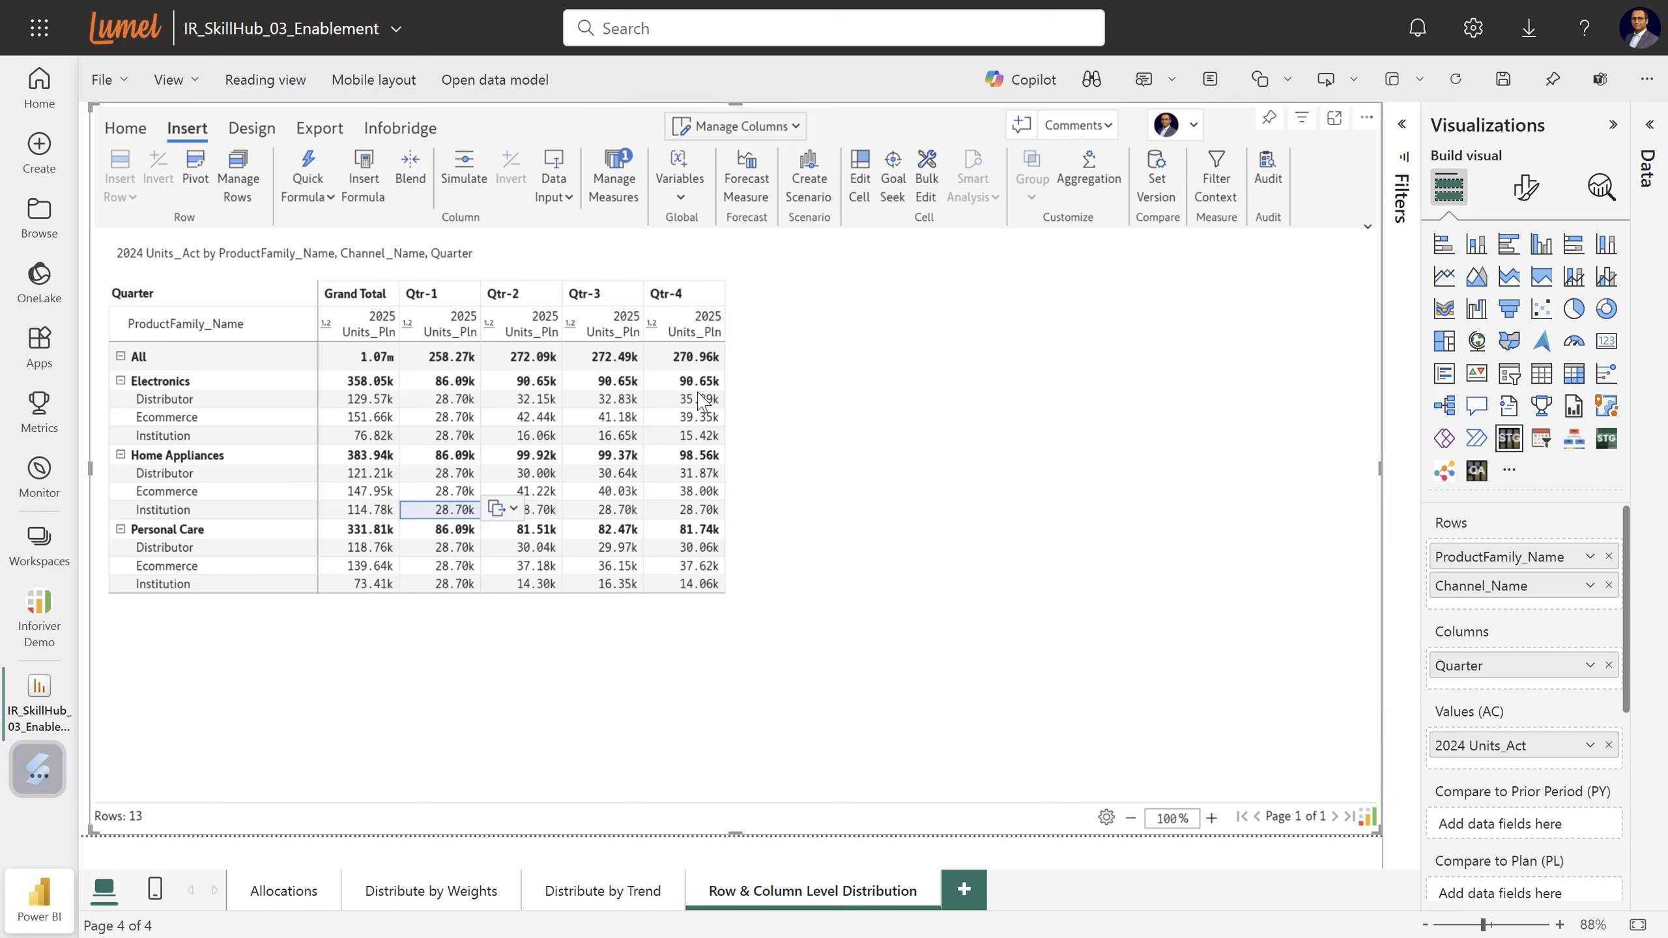
{"action": "left_click", "coordinate": [408, 325]}
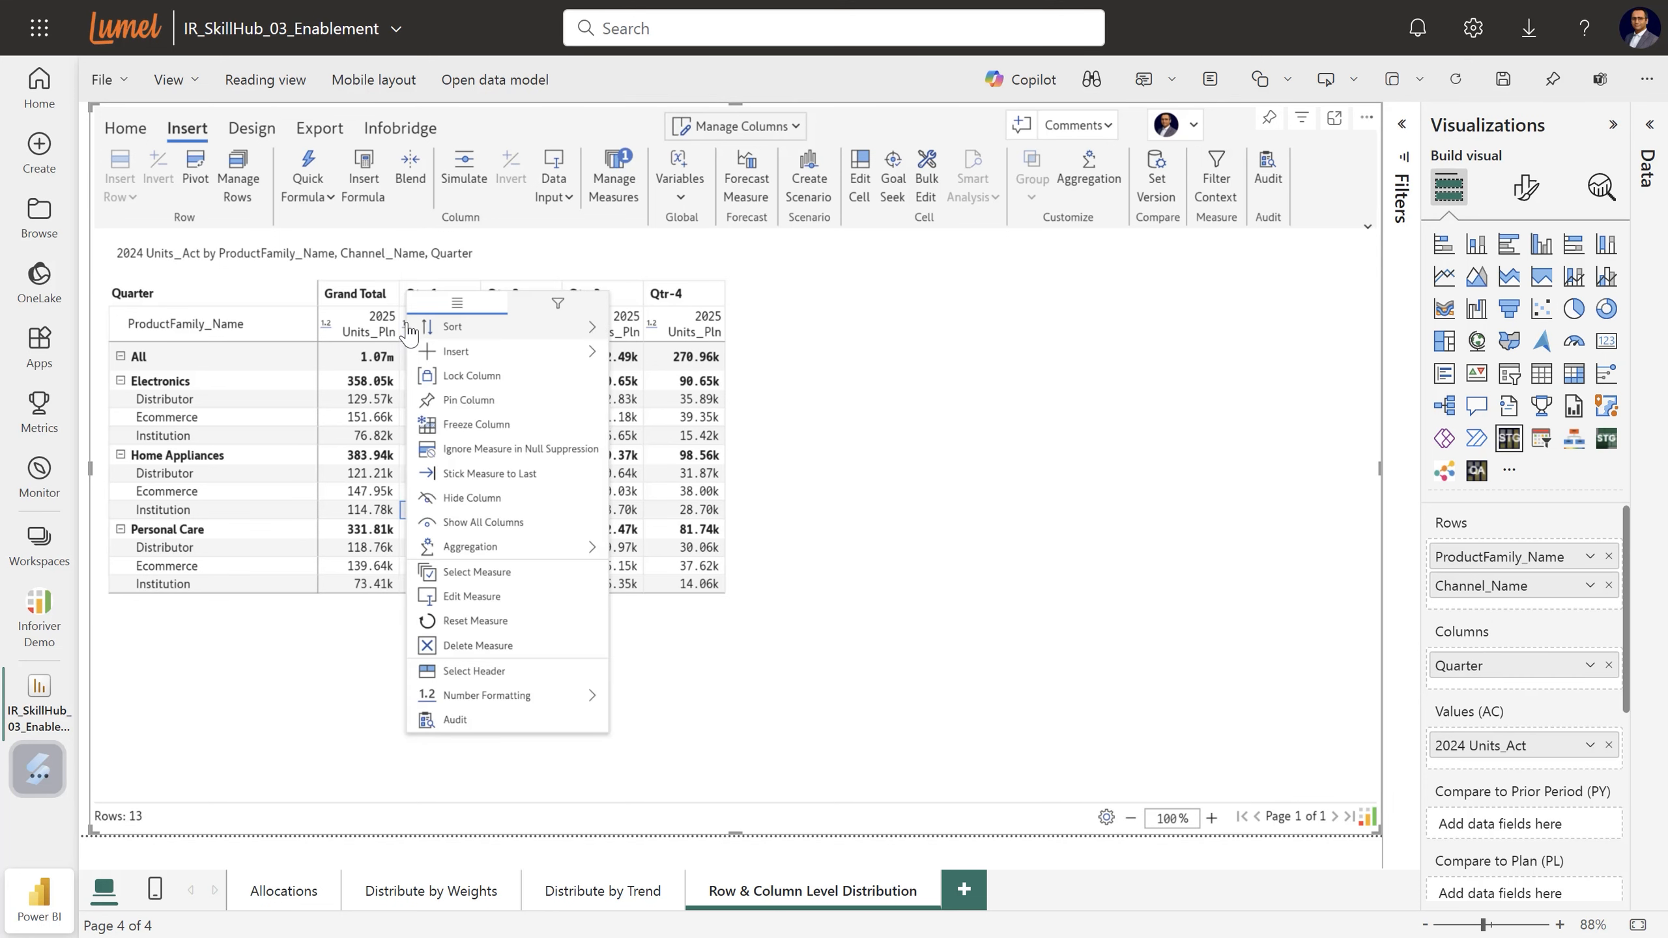
{"action": "left_click", "coordinate": [484, 623]}
{"action": "left_click", "coordinate": [852, 518]}
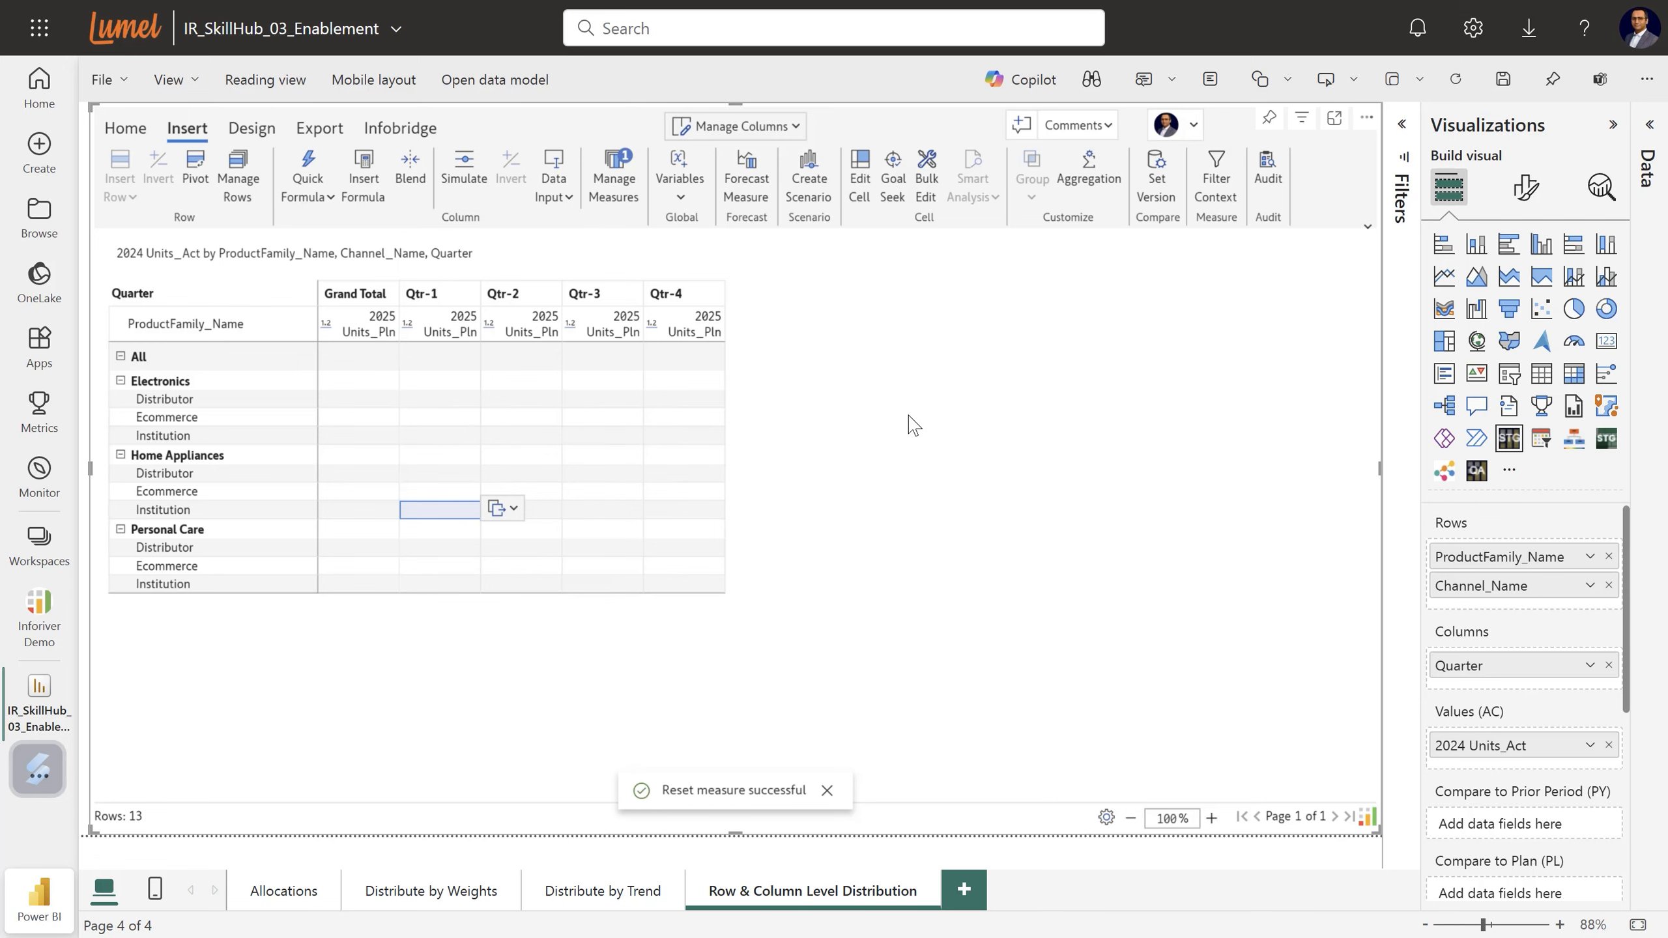
Add the Month field from 00_Date_DIM to the matrix columns below Quarter, and collapse the field and visual settings.
{"action": "left_click", "coordinate": [1648, 126]}
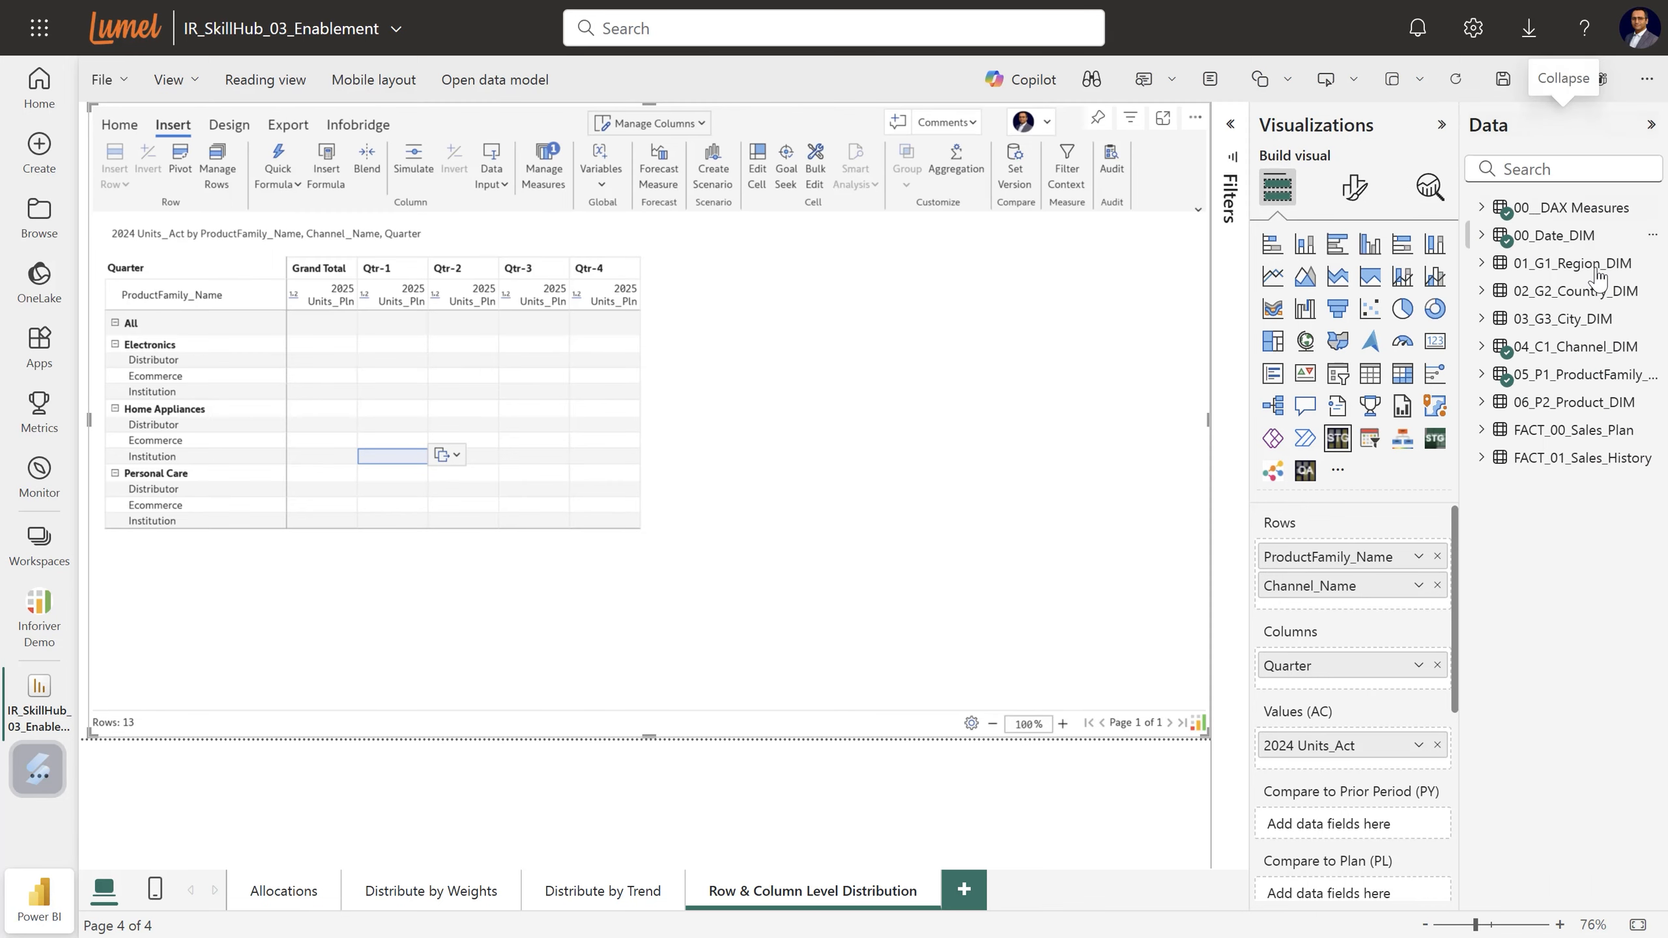
{"action": "left_click", "coordinate": [1482, 235]}
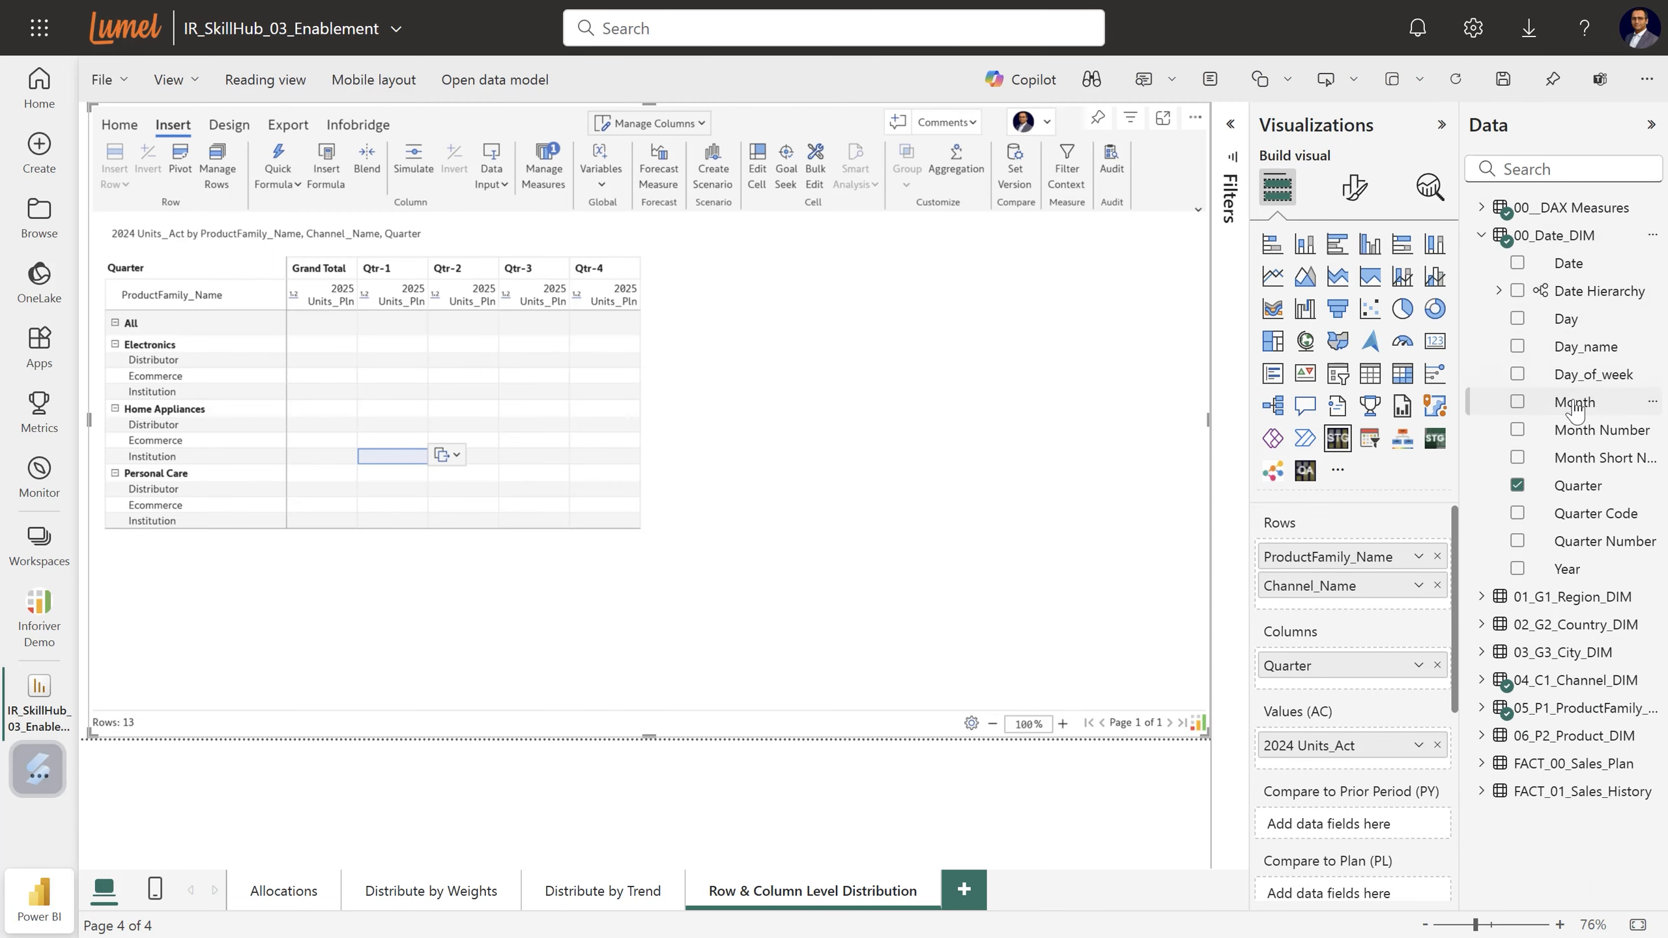
{"action": "left_click_drag", "start_coordinate": [1575, 406], "coordinate": [1347, 683]}
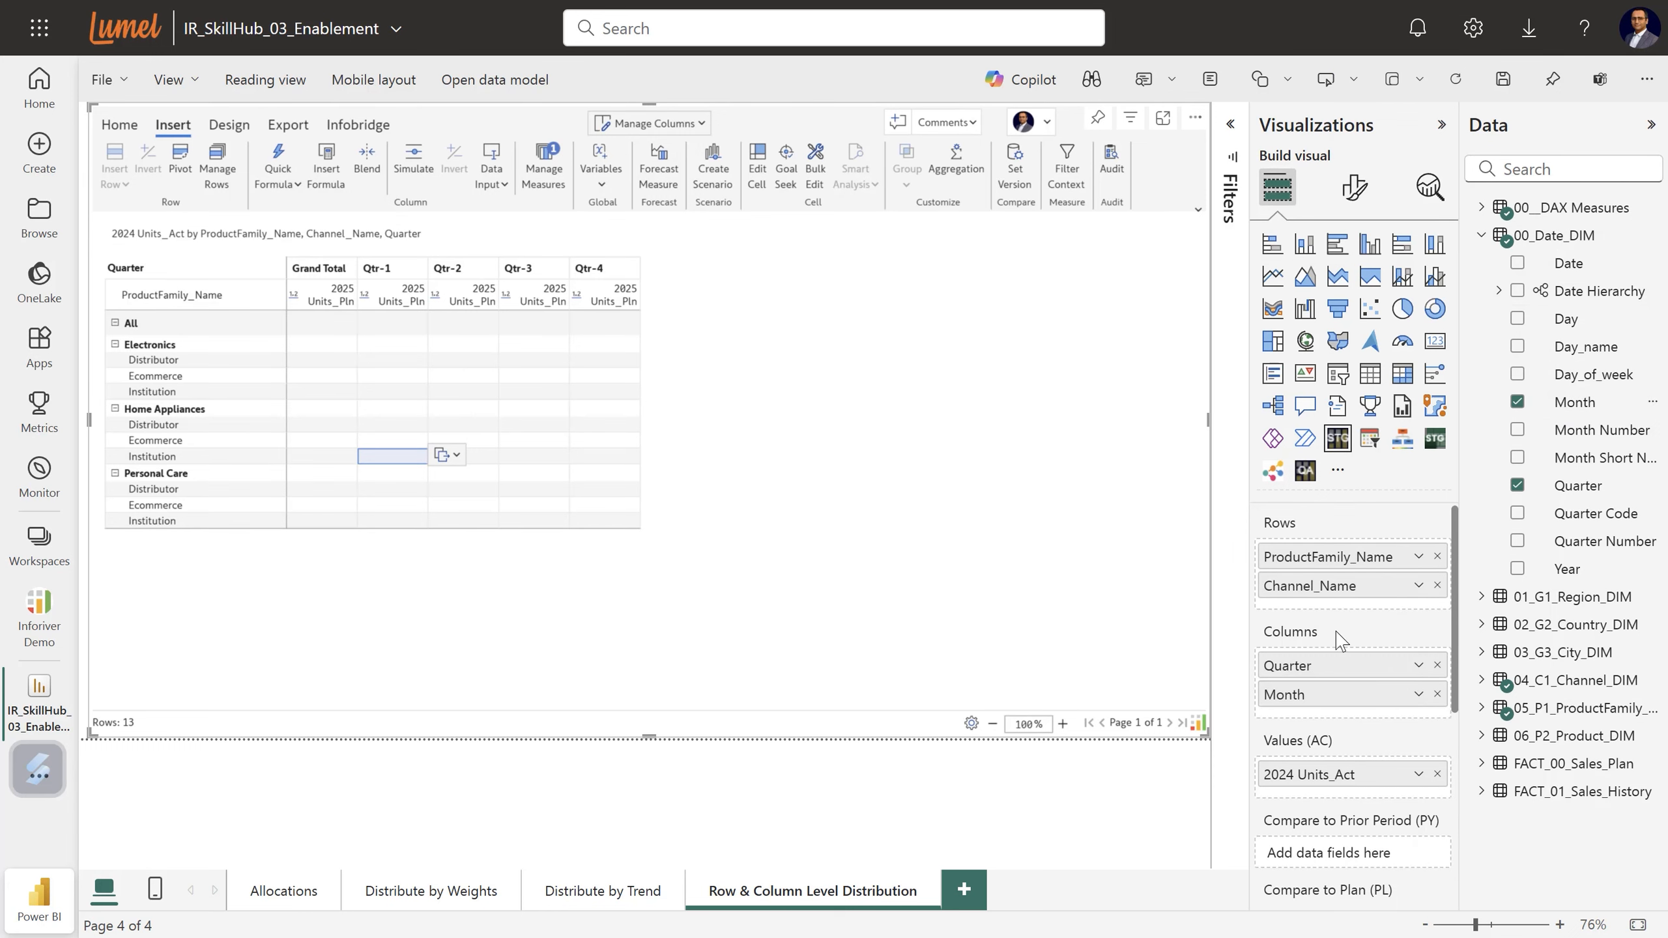
{"action": "left_click", "coordinate": [1650, 125]}
{"action": "left_click", "coordinate": [1611, 125]}
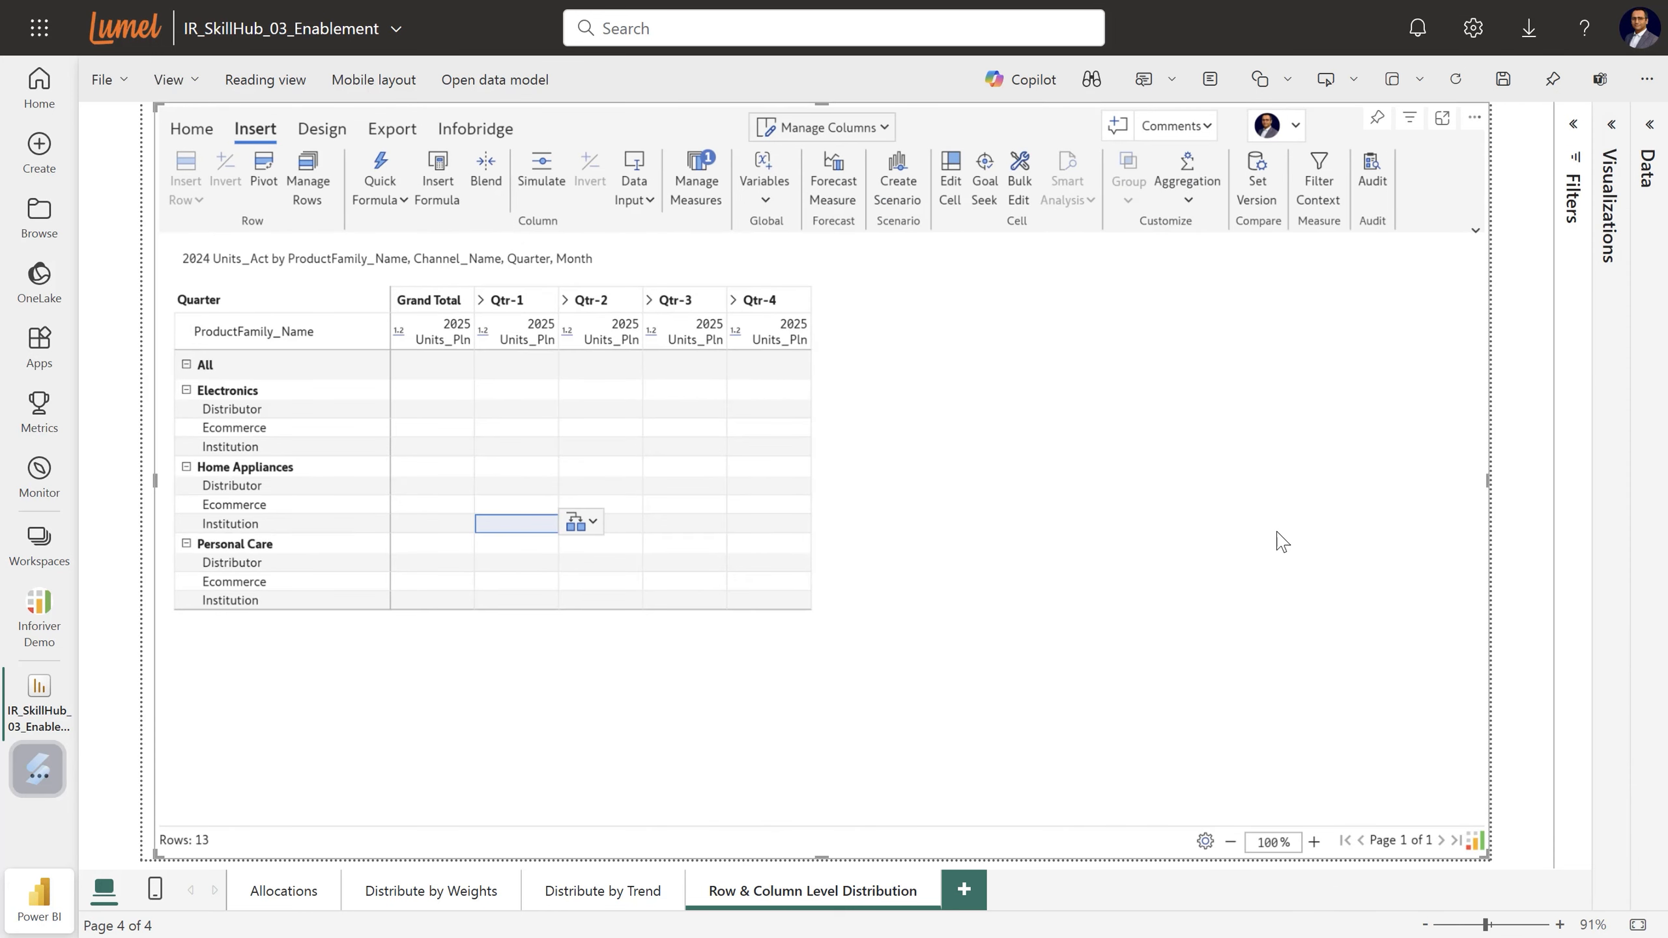
Expand Qtr-1, Qtr-2, Qtr-3 and Qtr-4 to their monthly columns.
{"action": "left_click", "coordinate": [482, 300]}
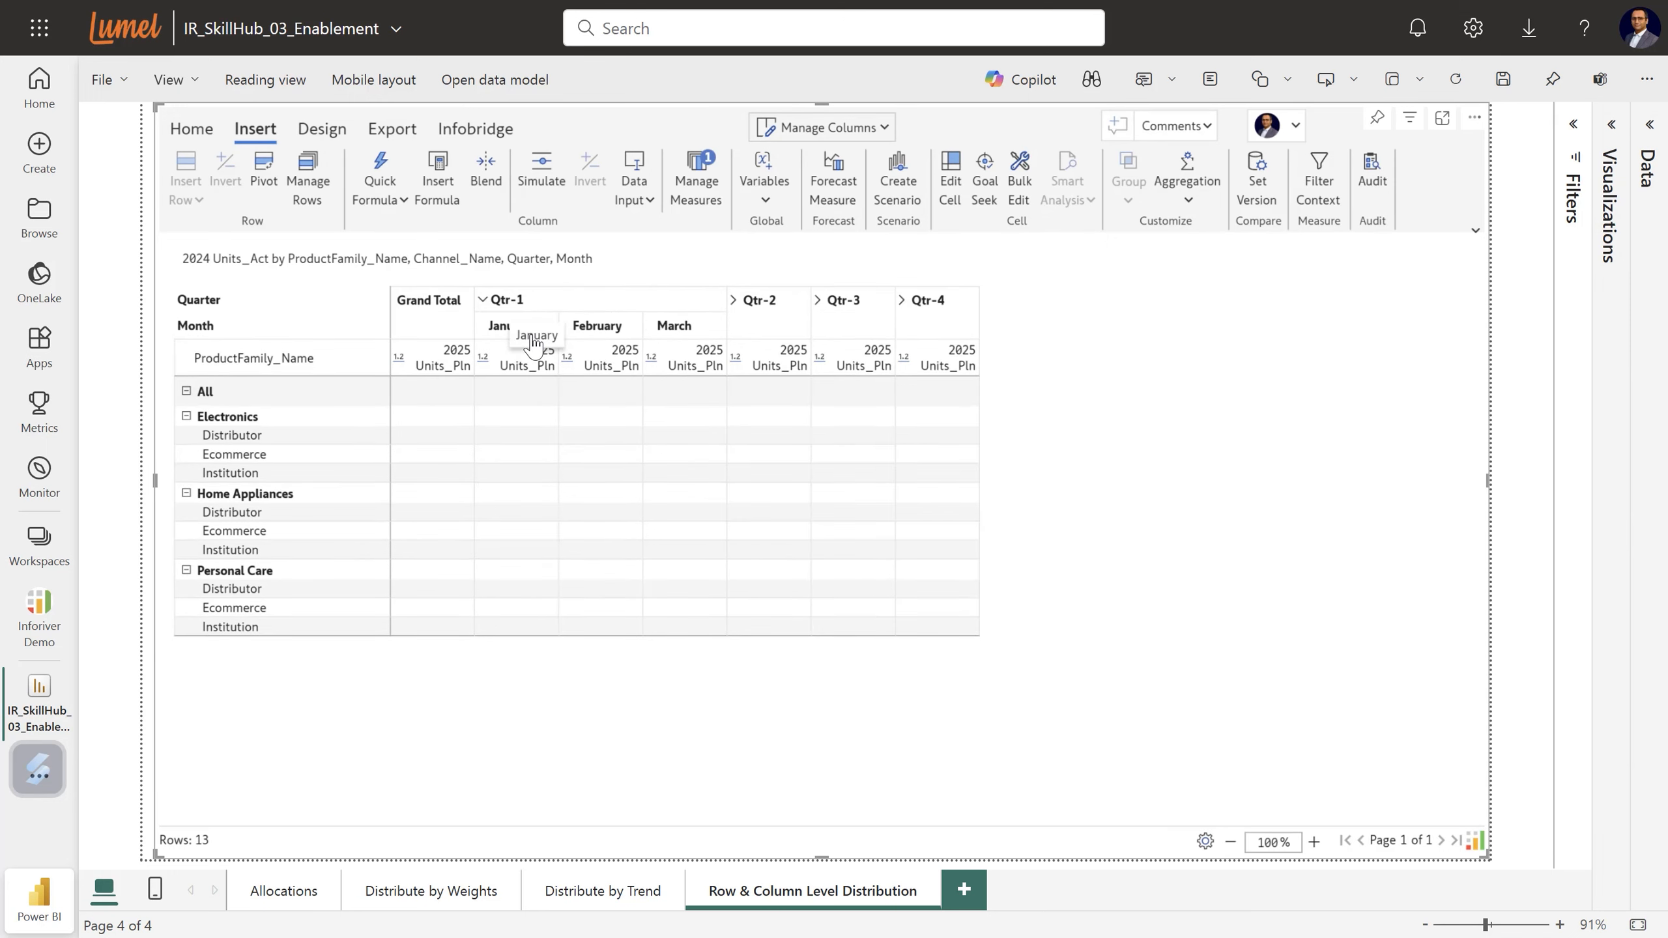
{"action": "left_click", "coordinate": [735, 301]}
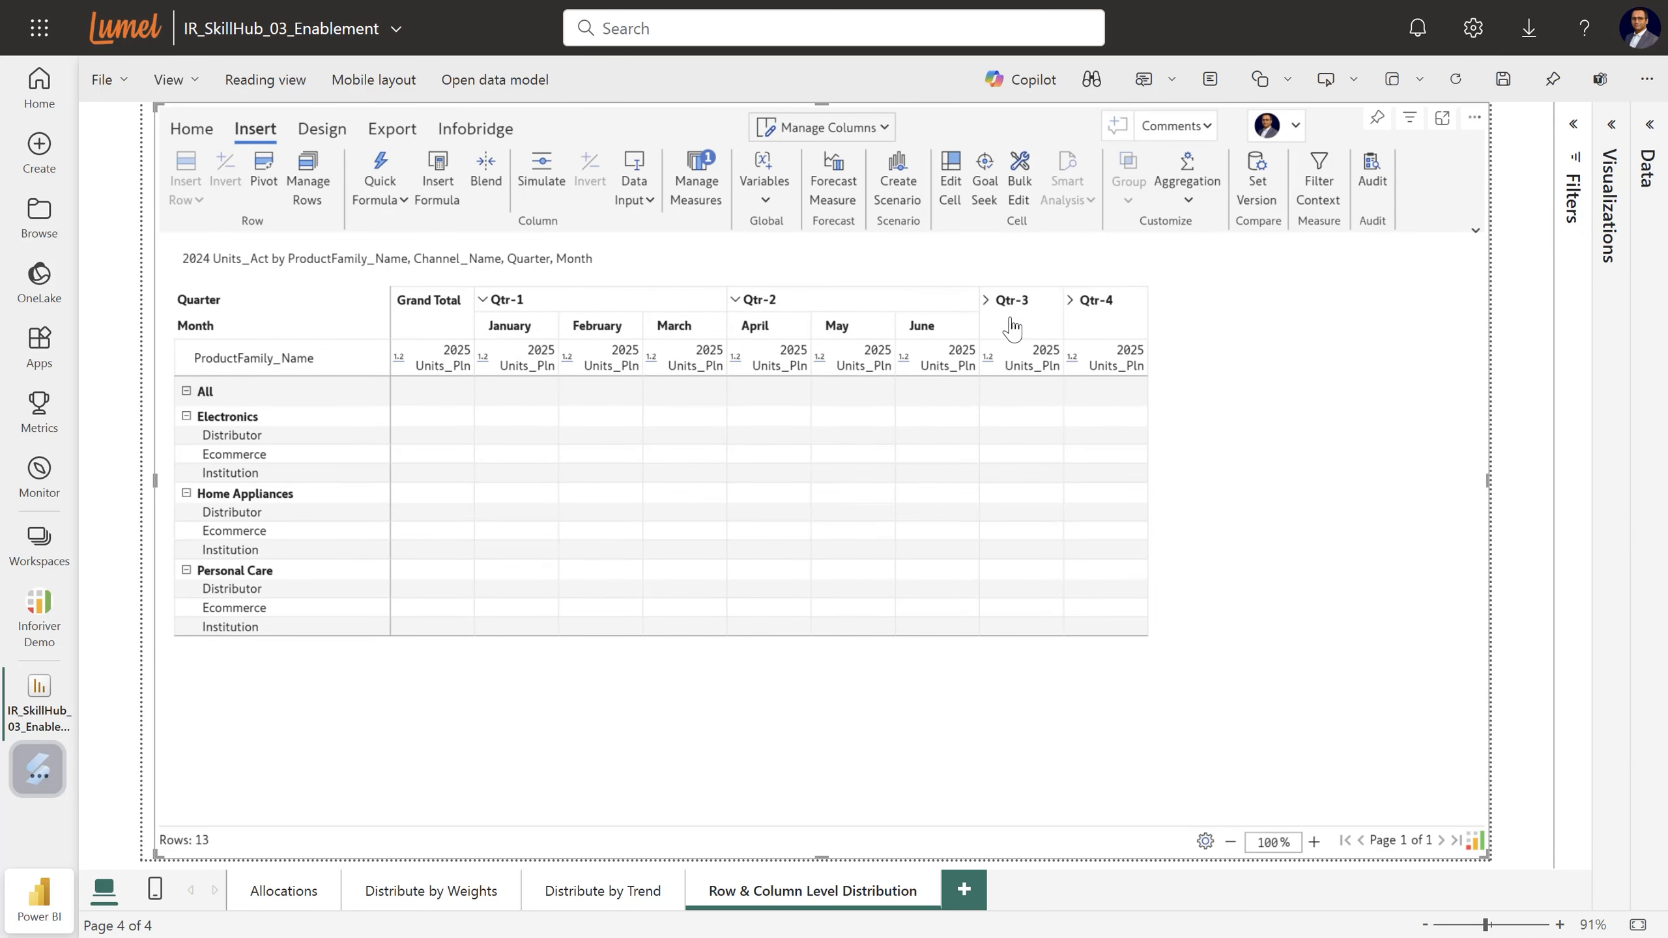
{"action": "left_click", "coordinate": [985, 300]}
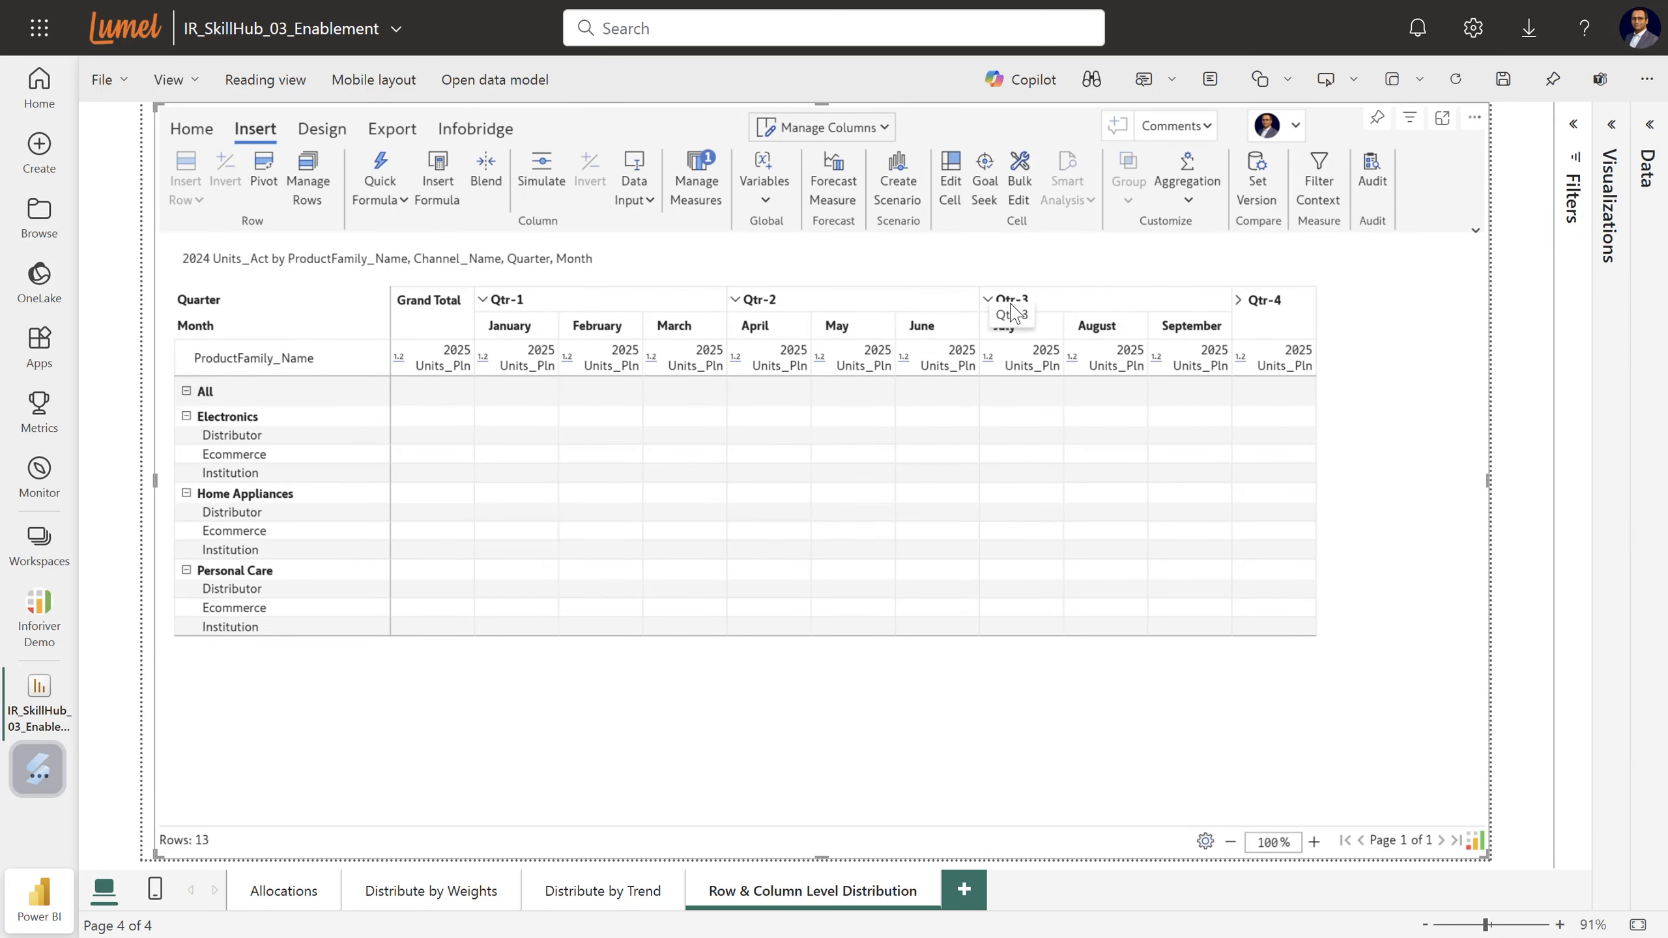
{"action": "left_click", "coordinate": [1238, 301]}
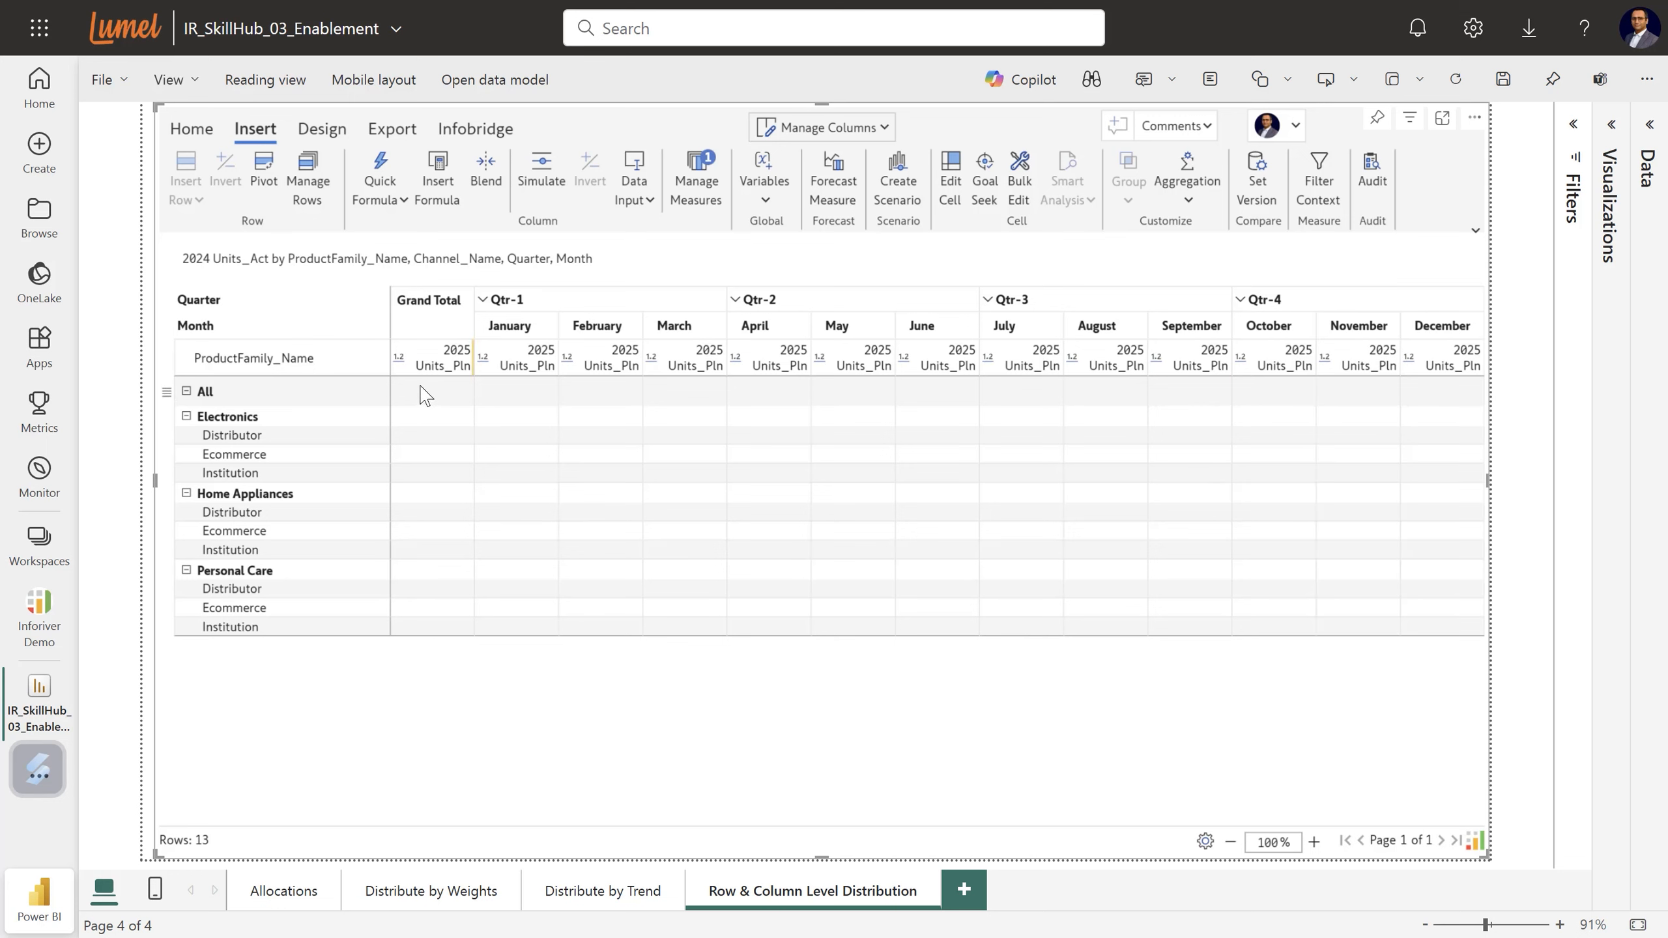
Set the Grand Total planned units of the All row to 1m and distribute them by weights of 2024 Units_Act.
{"action": "left_click", "coordinate": [428, 396]}
{"action": "type", "text": "1m"}
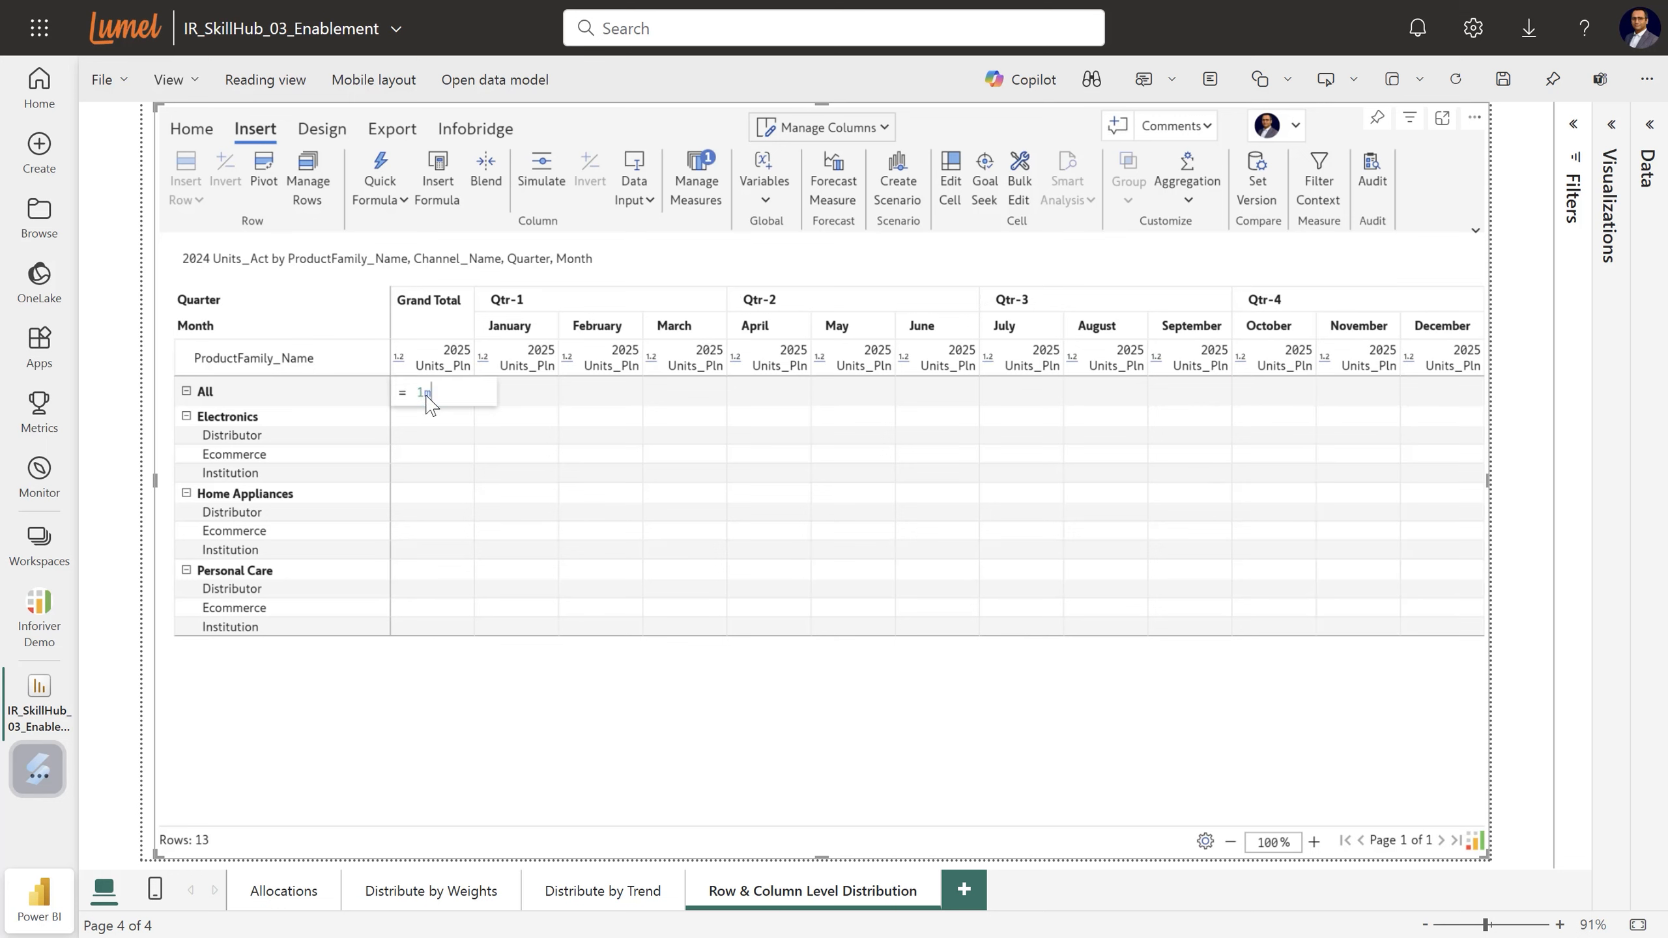
{"action": "key", "text": "Return"}
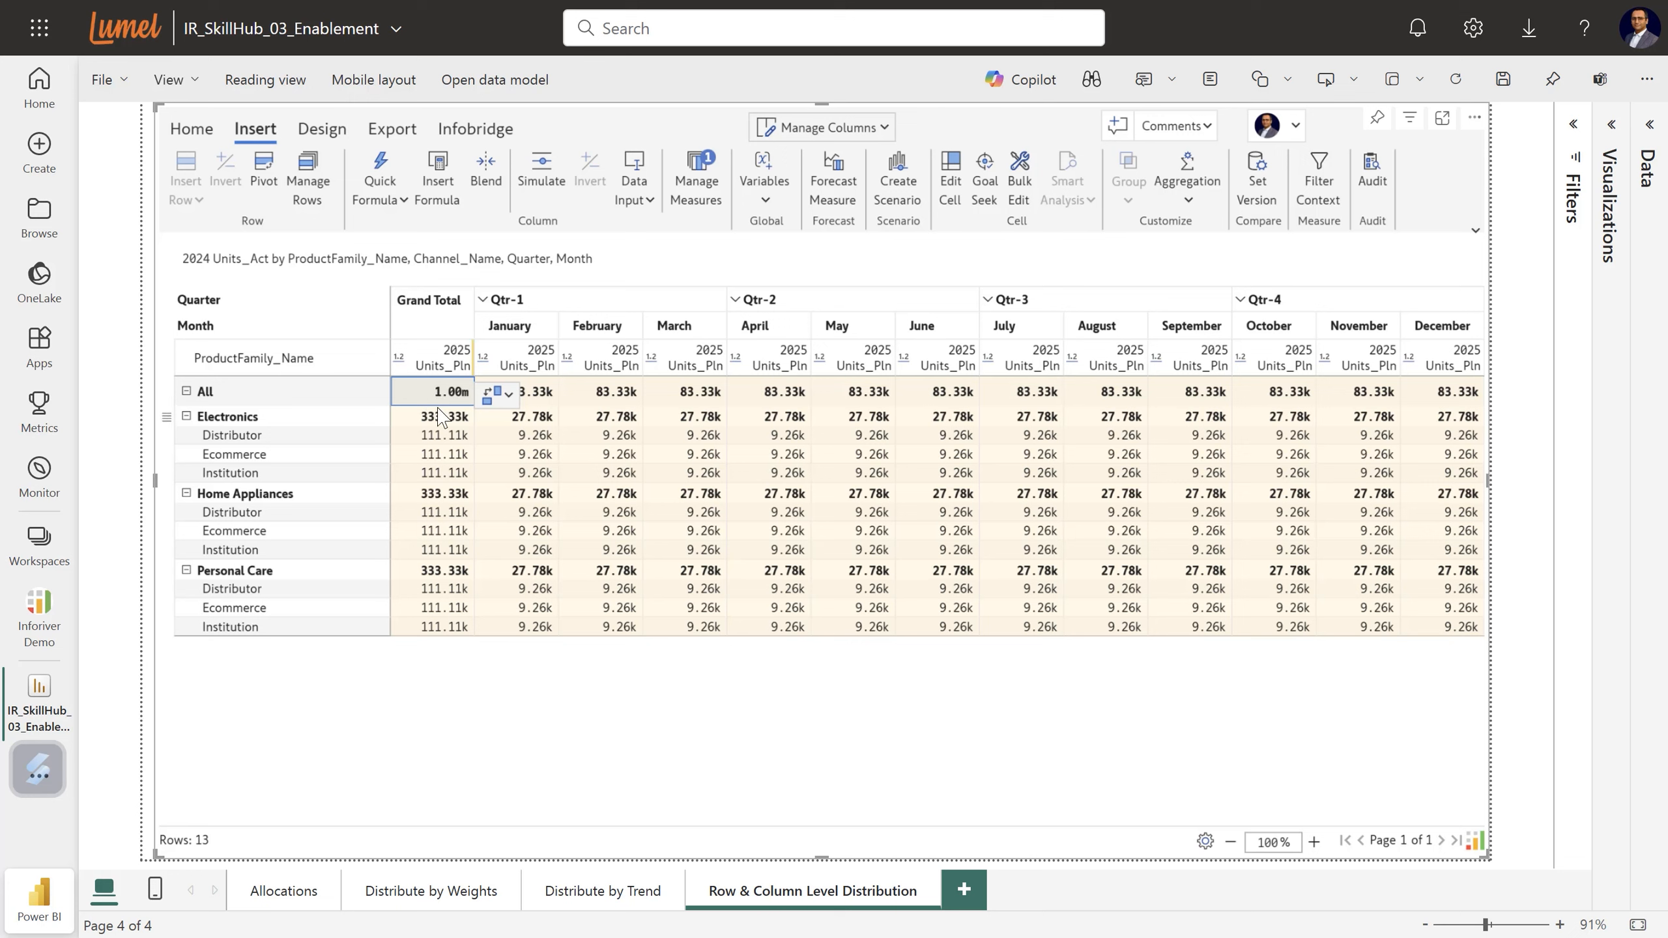
{"action": "left_click", "coordinate": [508, 394]}
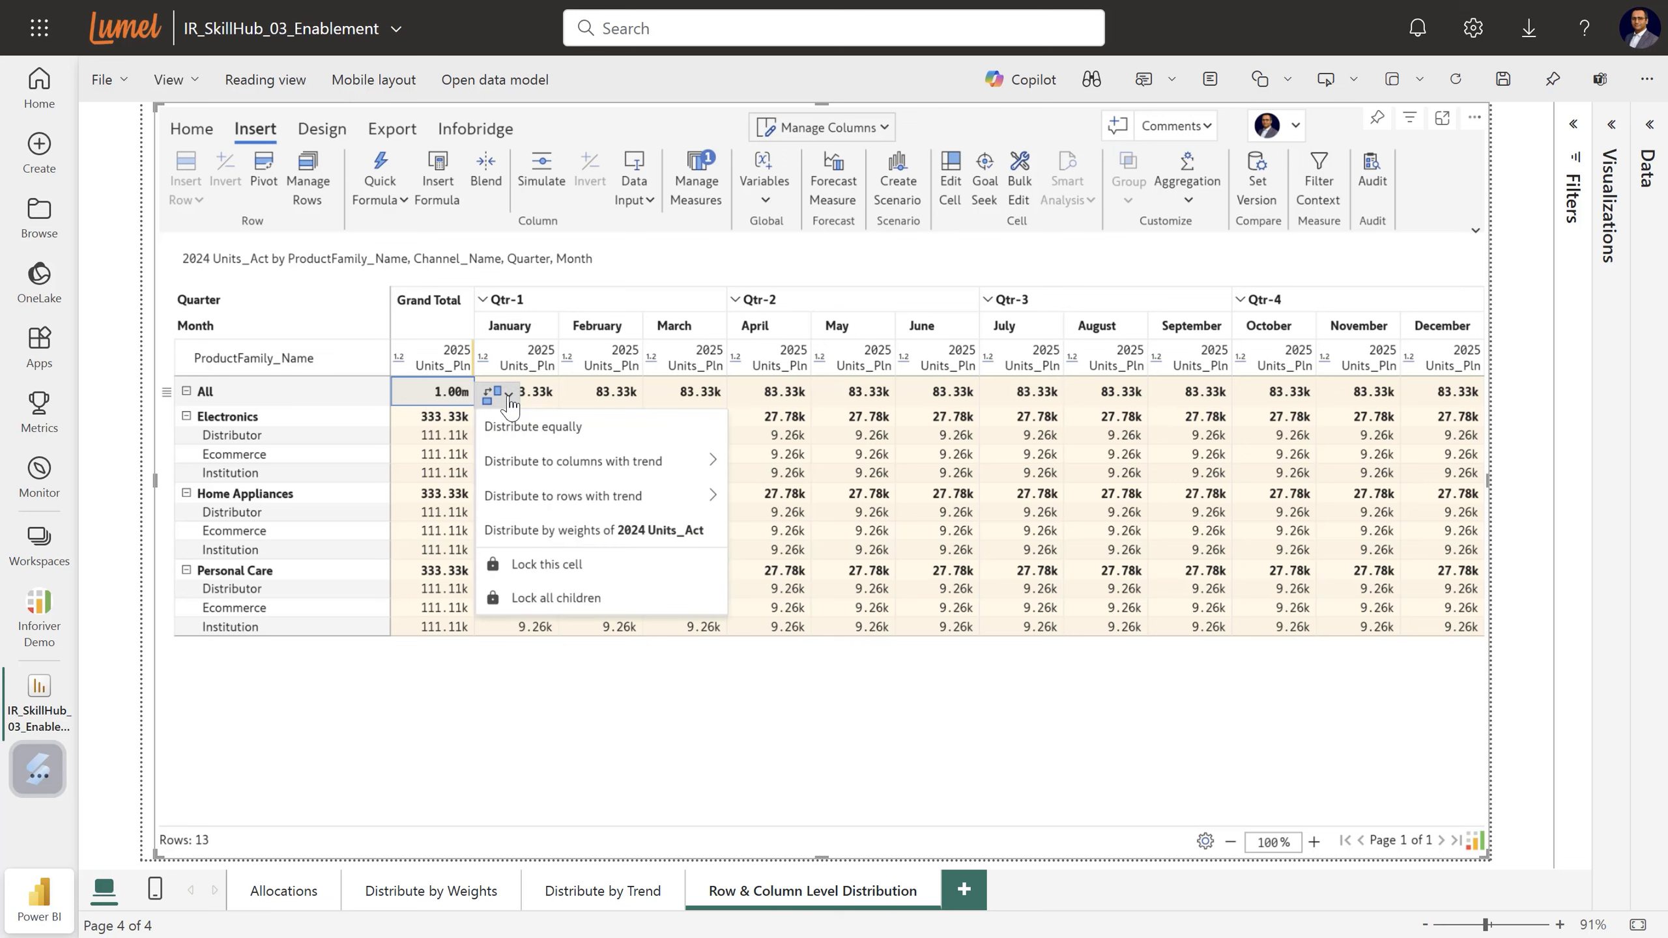
{"action": "left_click", "coordinate": [590, 537]}
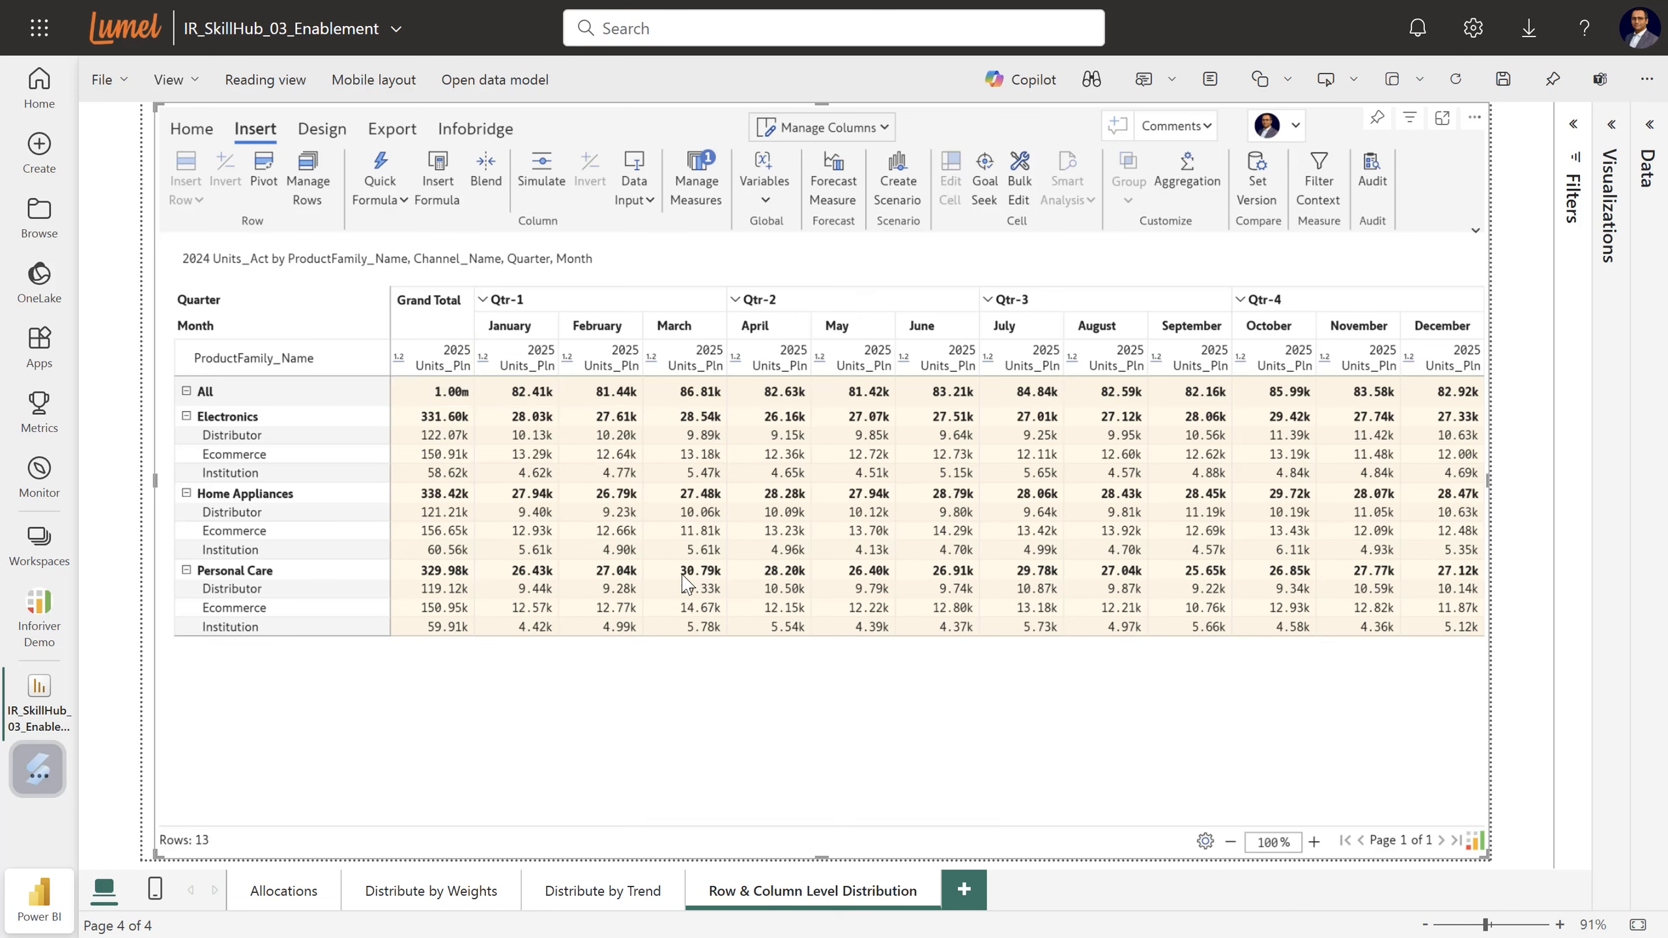
Collapse Qtr-1 to examine the distribution options of its Distributor cell under Electronics, and expand the quarter again.
{"action": "left_click", "coordinate": [483, 300]}
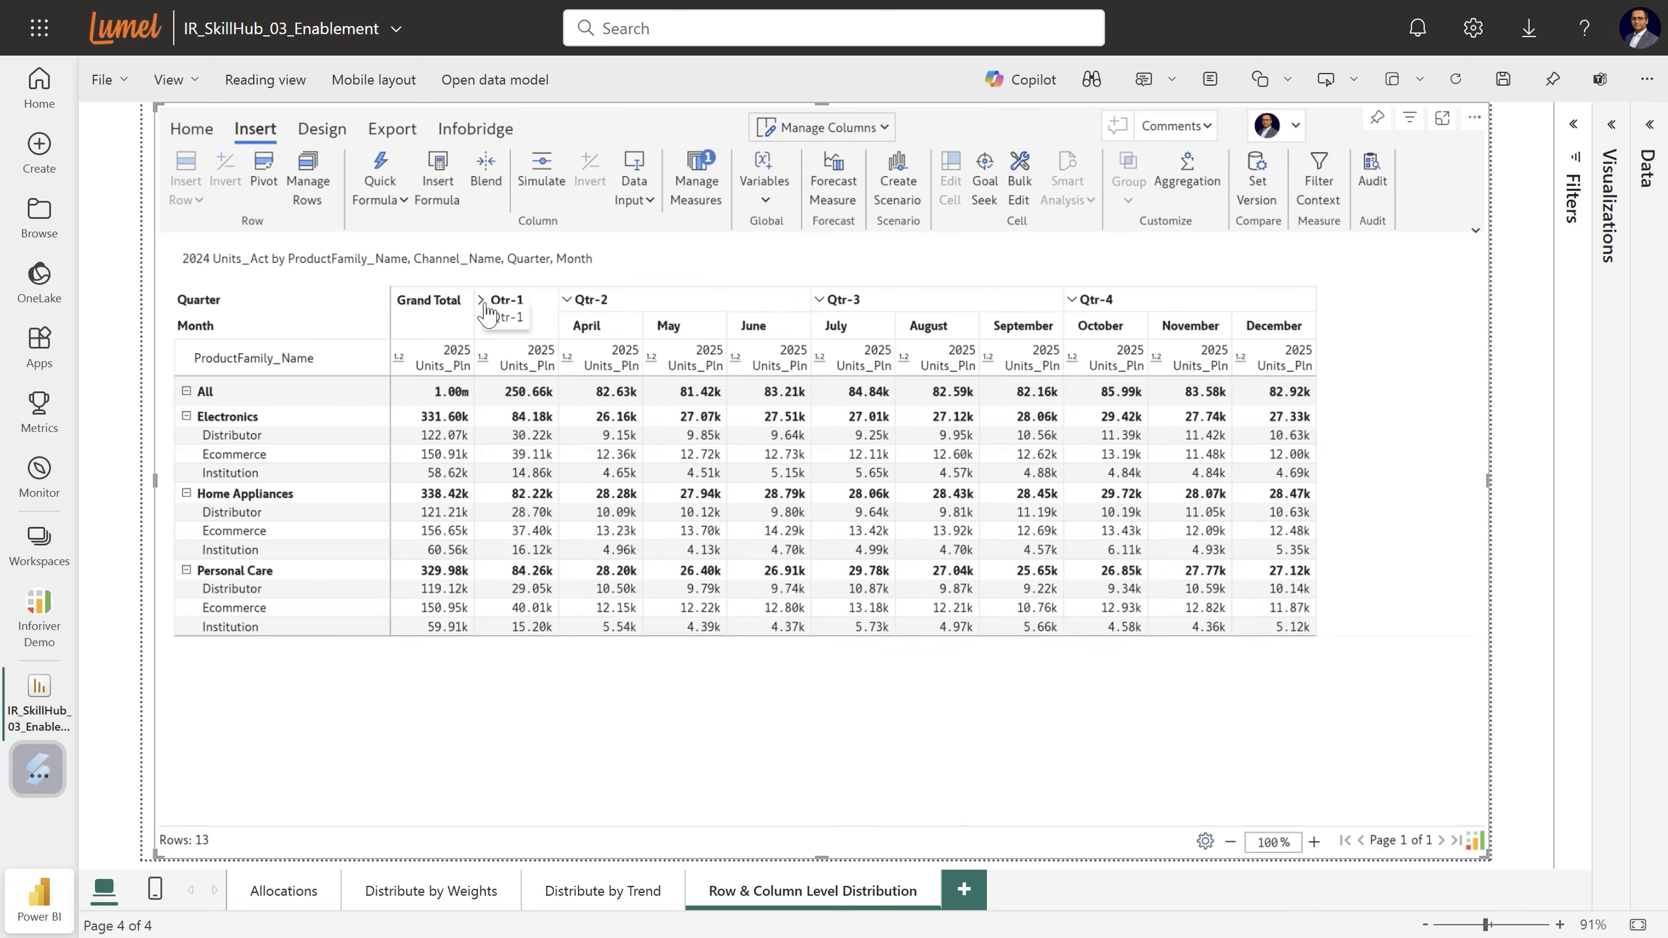
{"action": "left_click", "coordinate": [528, 435]}
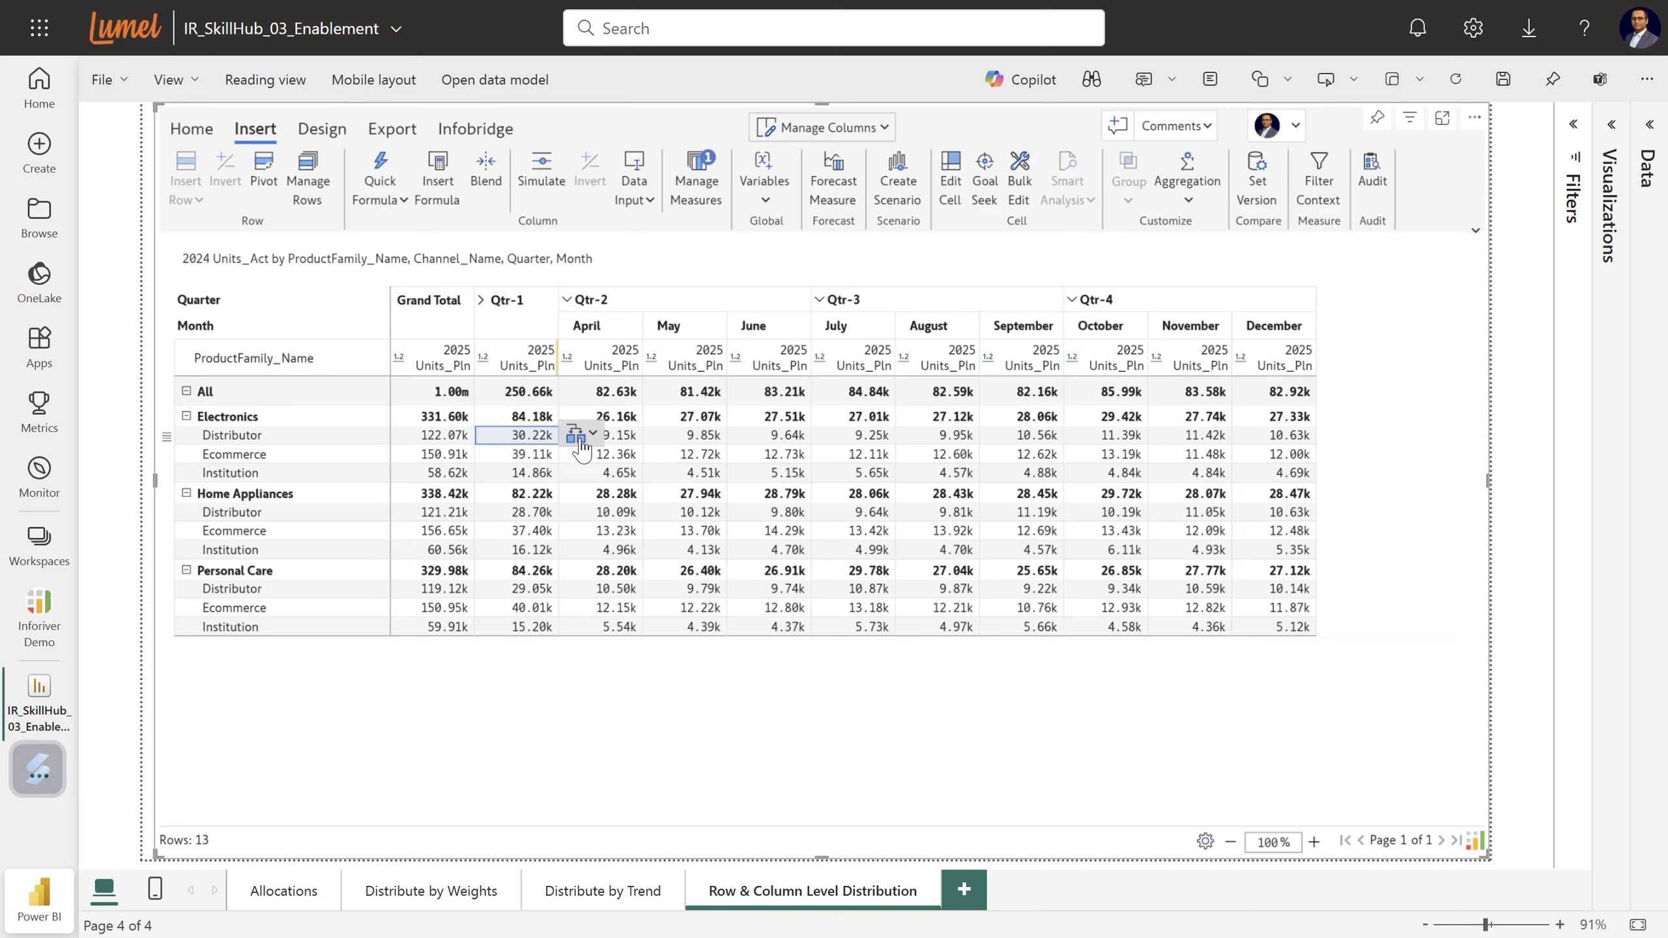
{"action": "left_click", "coordinate": [591, 437]}
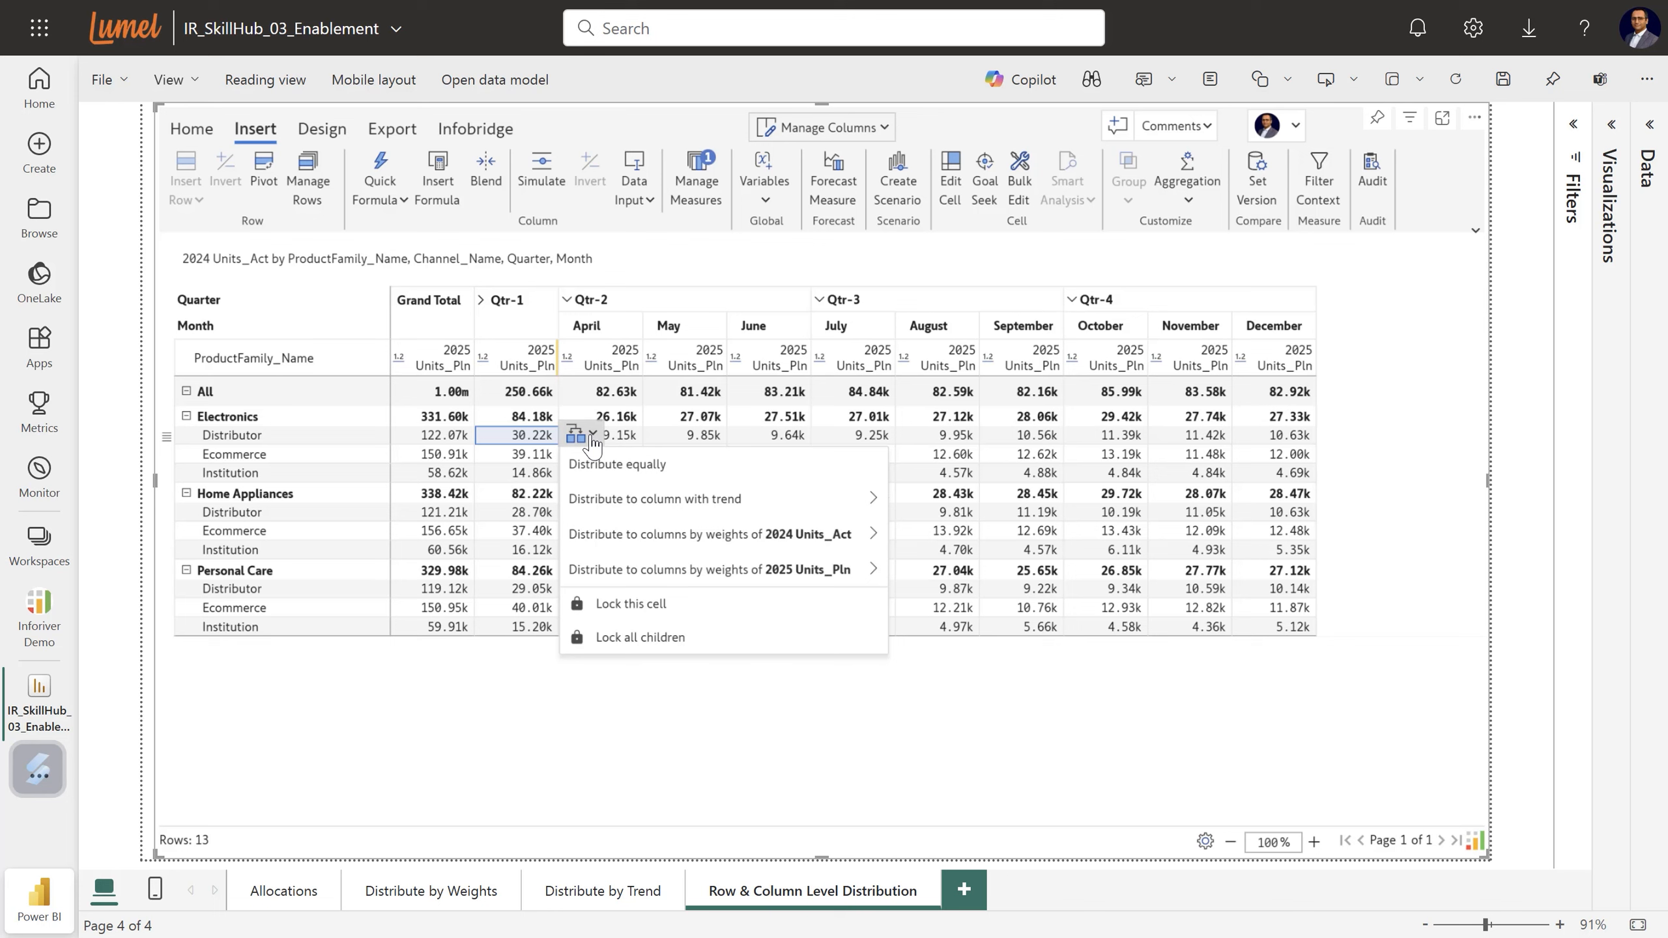
{"action": "left_click", "coordinate": [502, 315]}
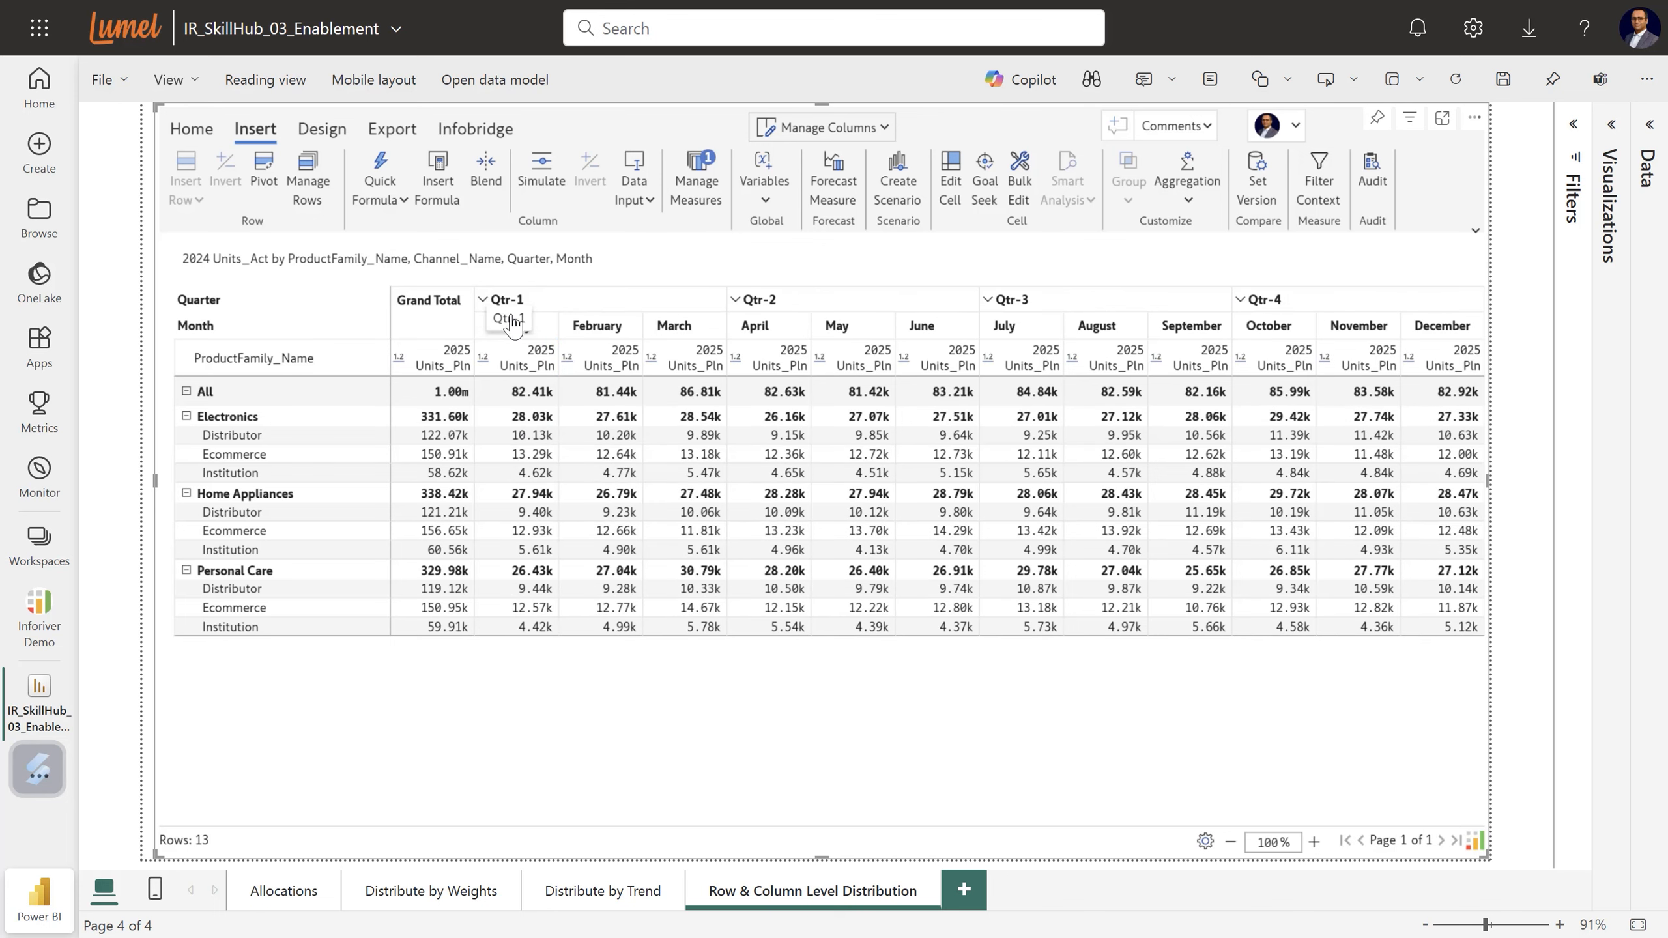
Copy the January planned units of Distributor under Electronics across until the last column.
{"action": "left_click", "coordinate": [541, 437]}
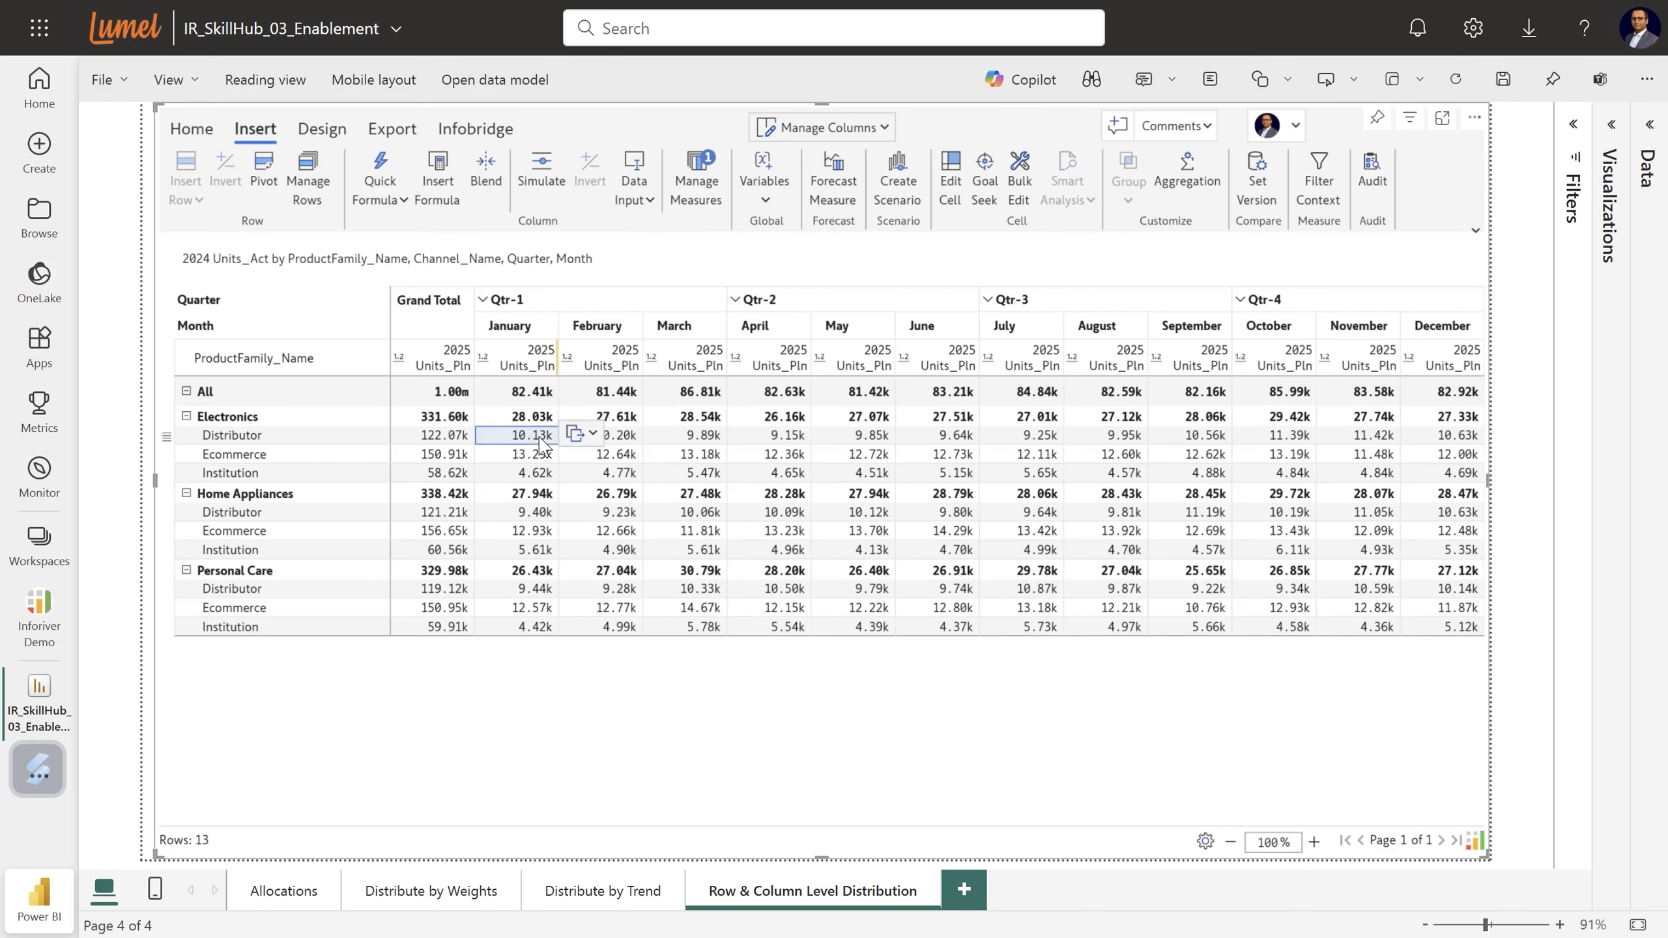
{"action": "left_click", "coordinate": [592, 437]}
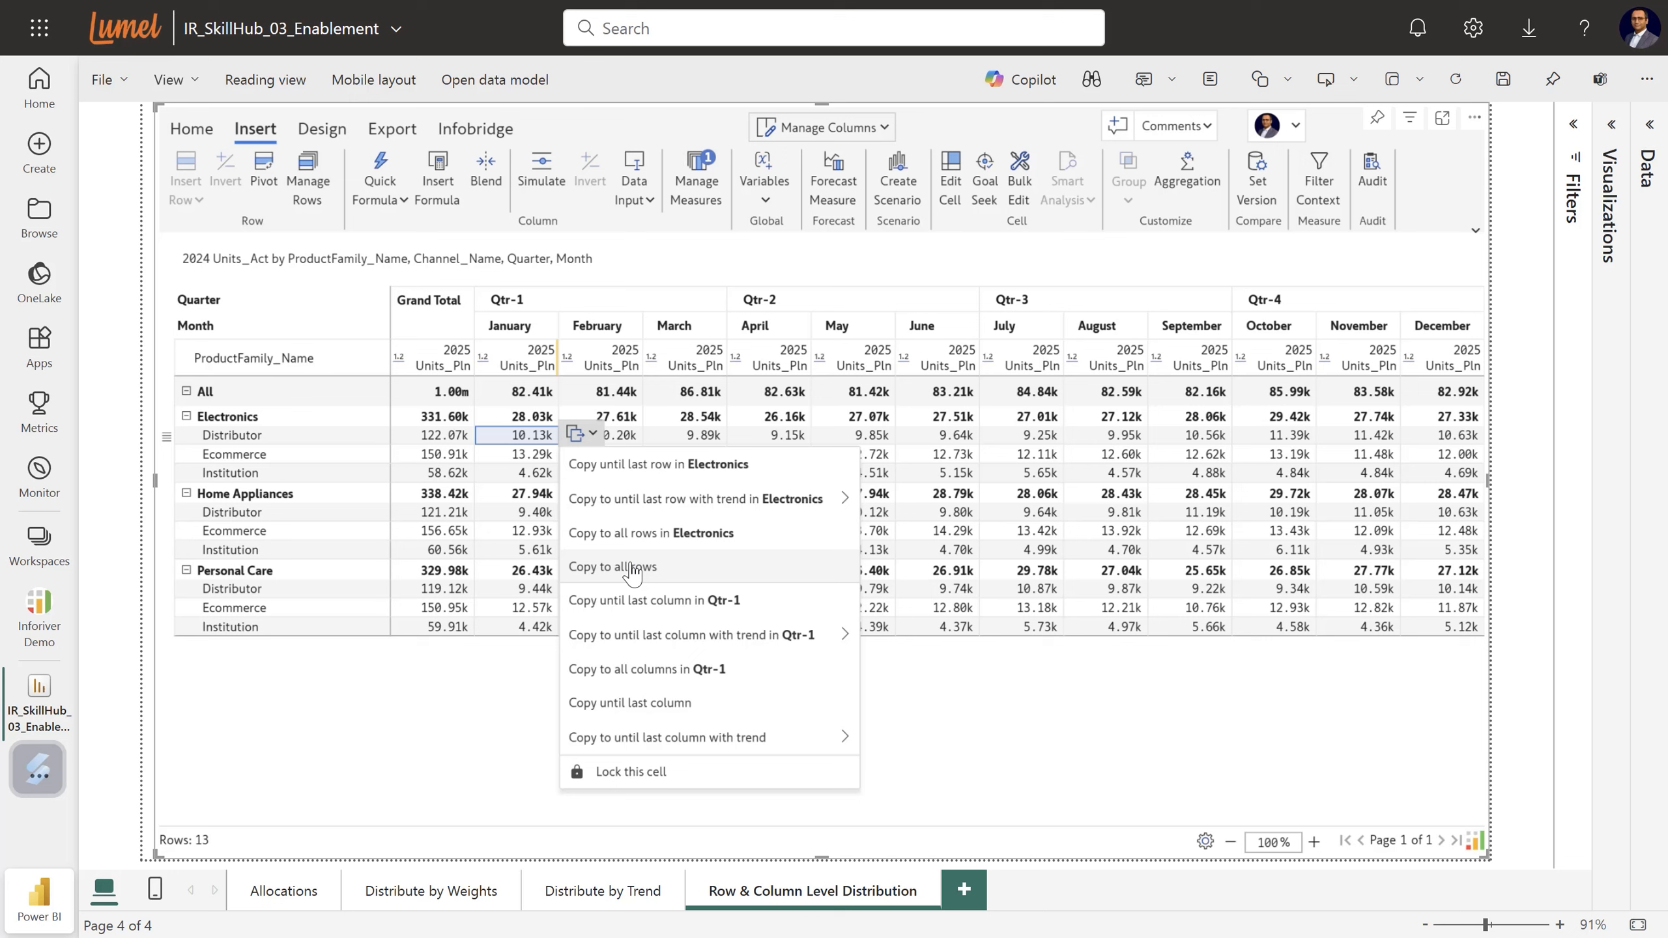
{"action": "left_click", "coordinate": [667, 704]}
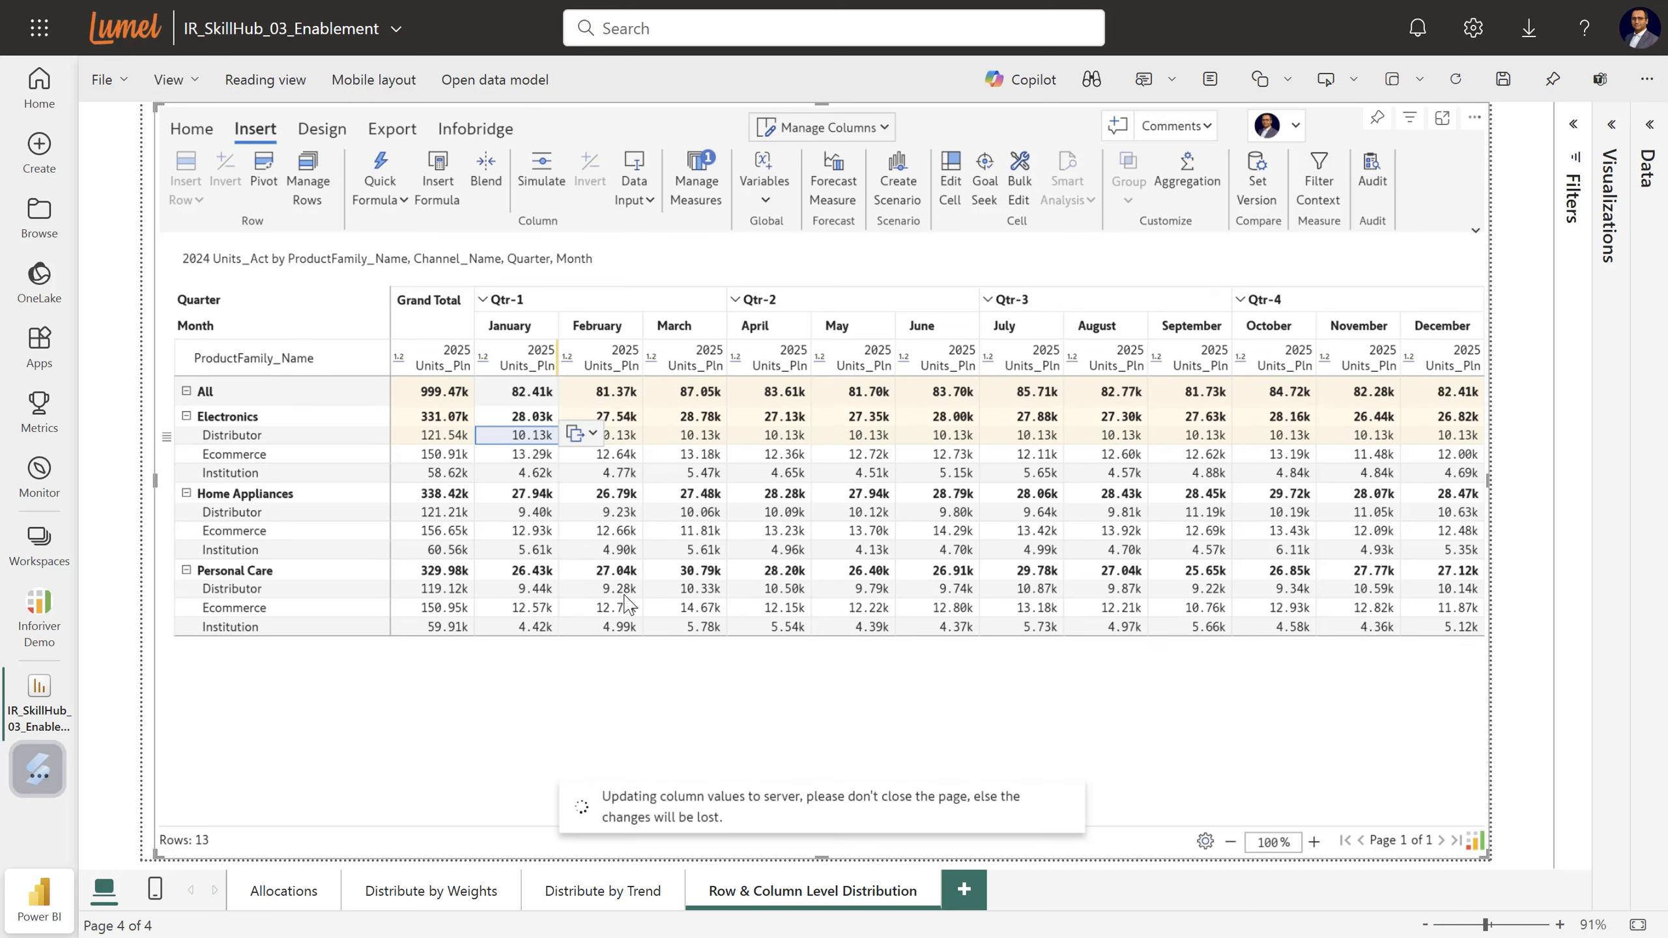
Copy the January planned units of Ecommerce under Electronics down until the last row in Electronics.
{"action": "left_click", "coordinate": [535, 457]}
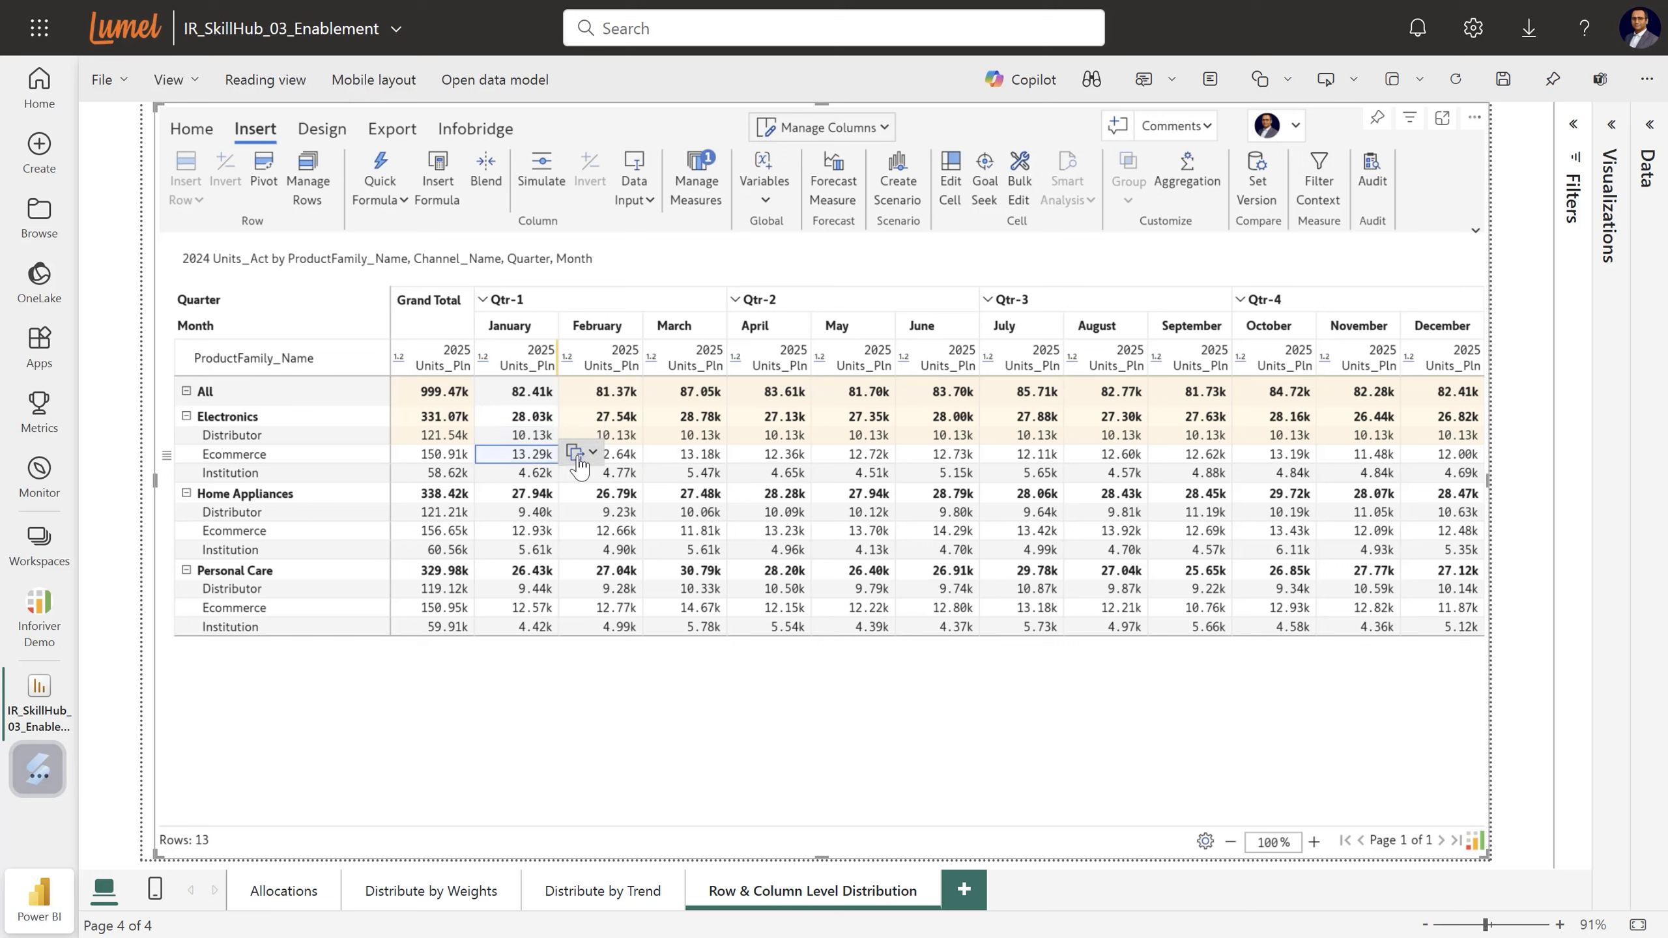
{"action": "left_click", "coordinate": [576, 453]}
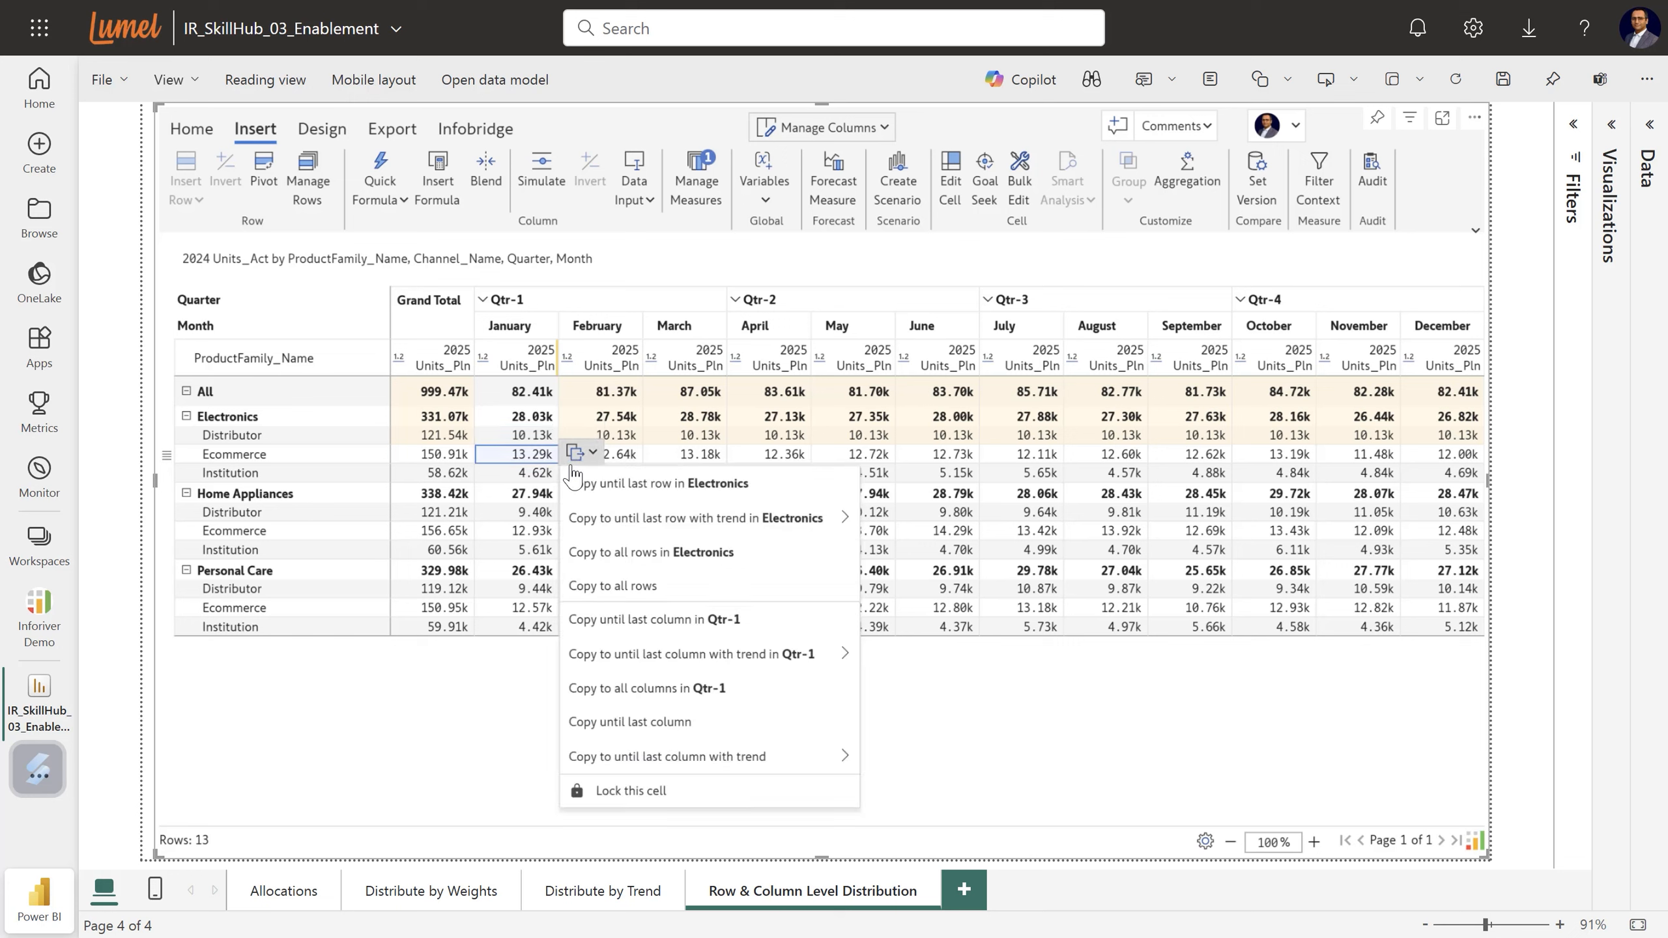
{"action": "left_click", "coordinate": [617, 485]}
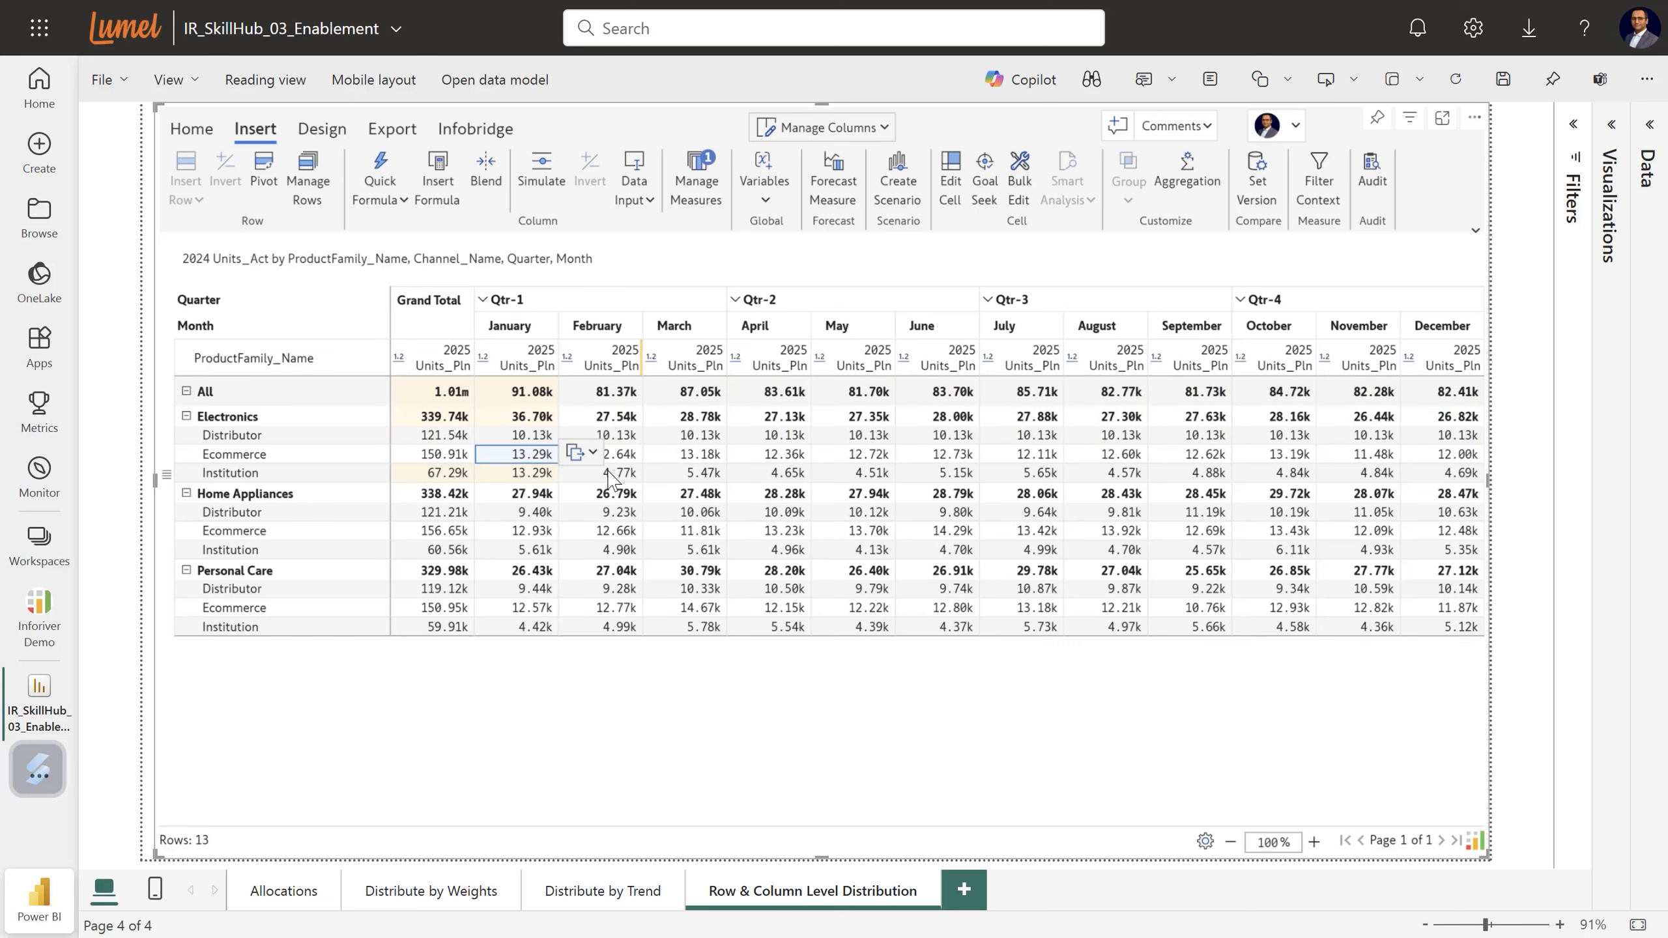
Copy the February planned units of Institution under Electronics until the last column with a 5% trend.
{"action": "left_click", "coordinate": [609, 473]}
{"action": "left_click", "coordinate": [678, 473]}
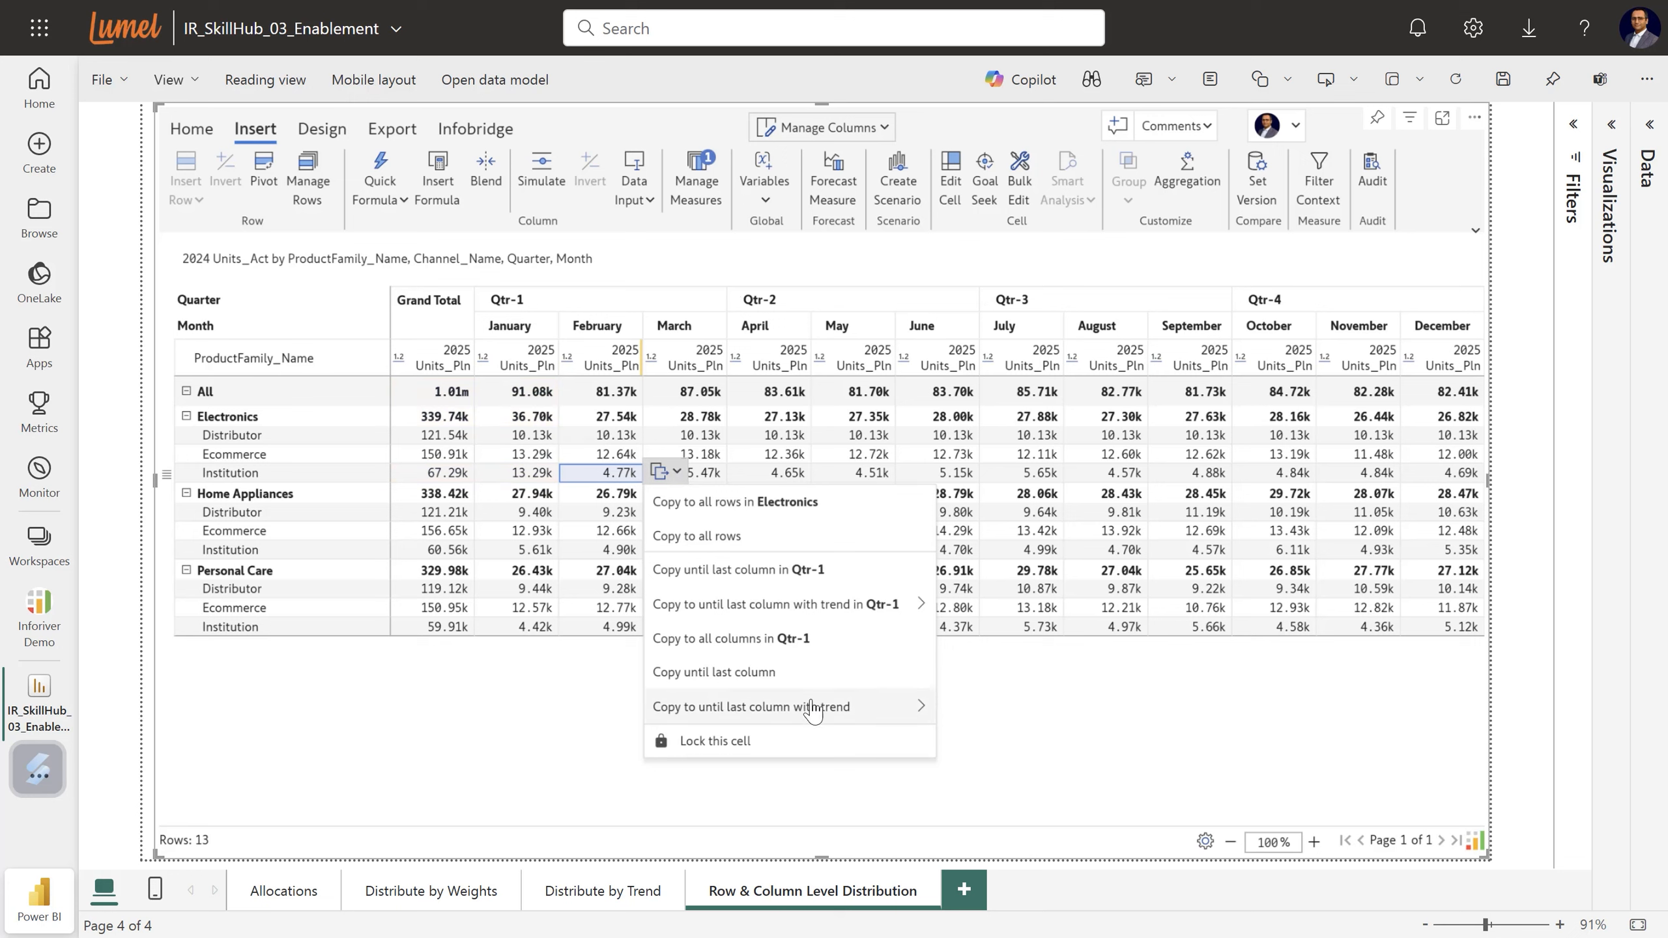
{"action": "mouse_move", "coordinate": [817, 708]}
{"action": "left_click", "coordinate": [998, 739]}
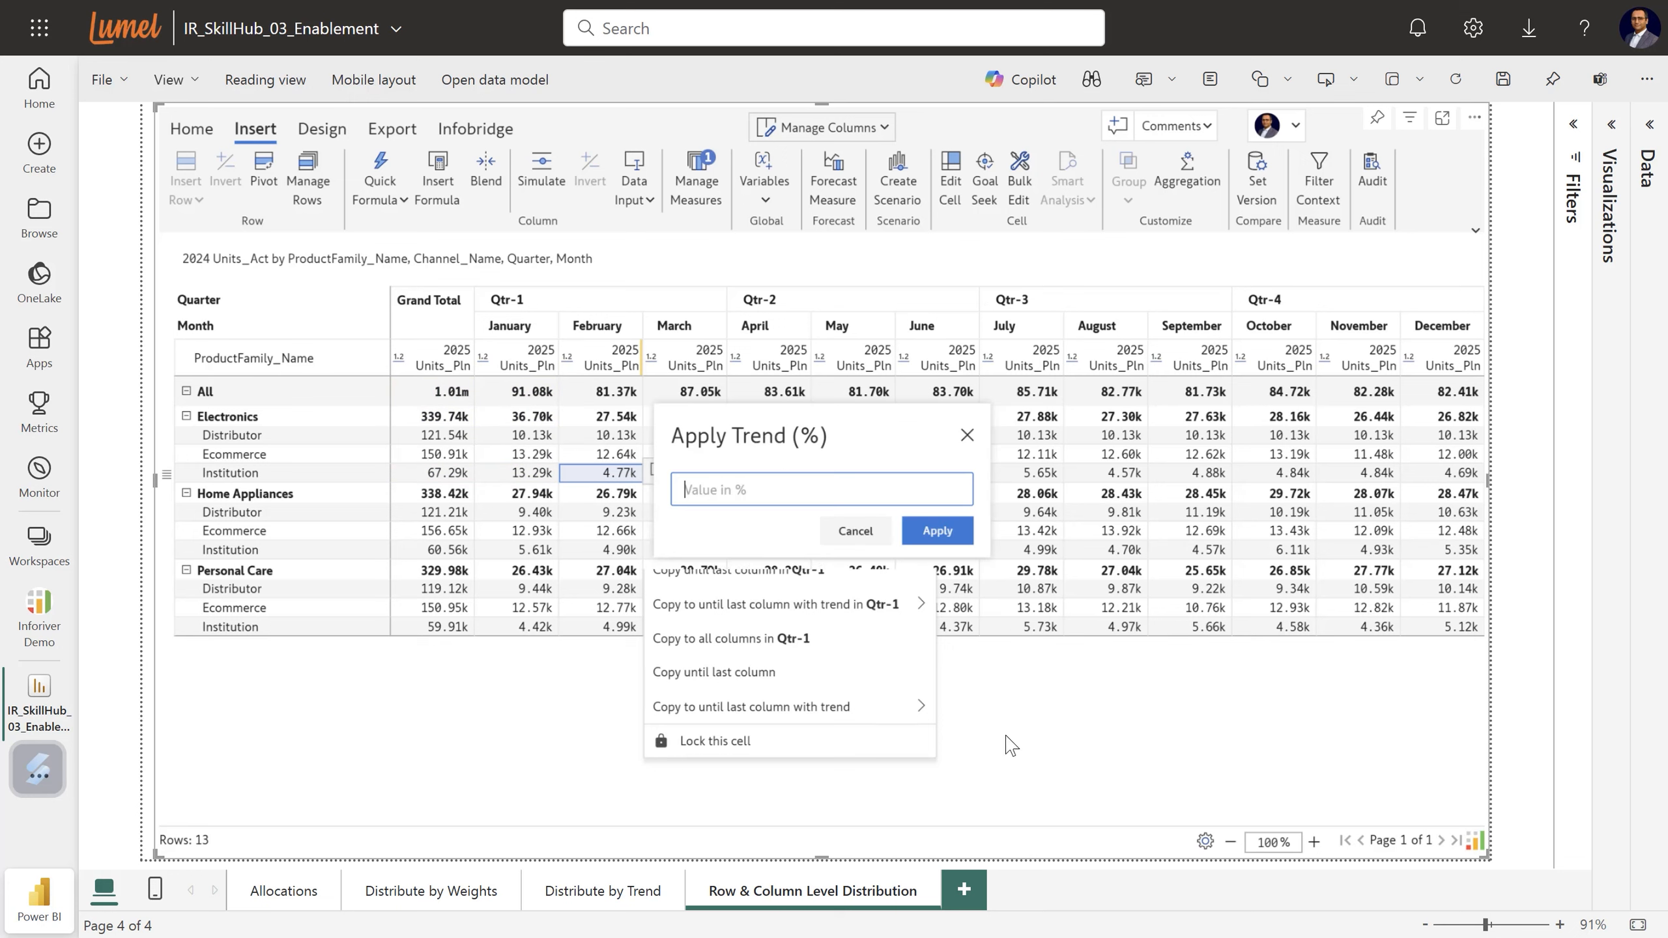
{"action": "type", "text": "5"}
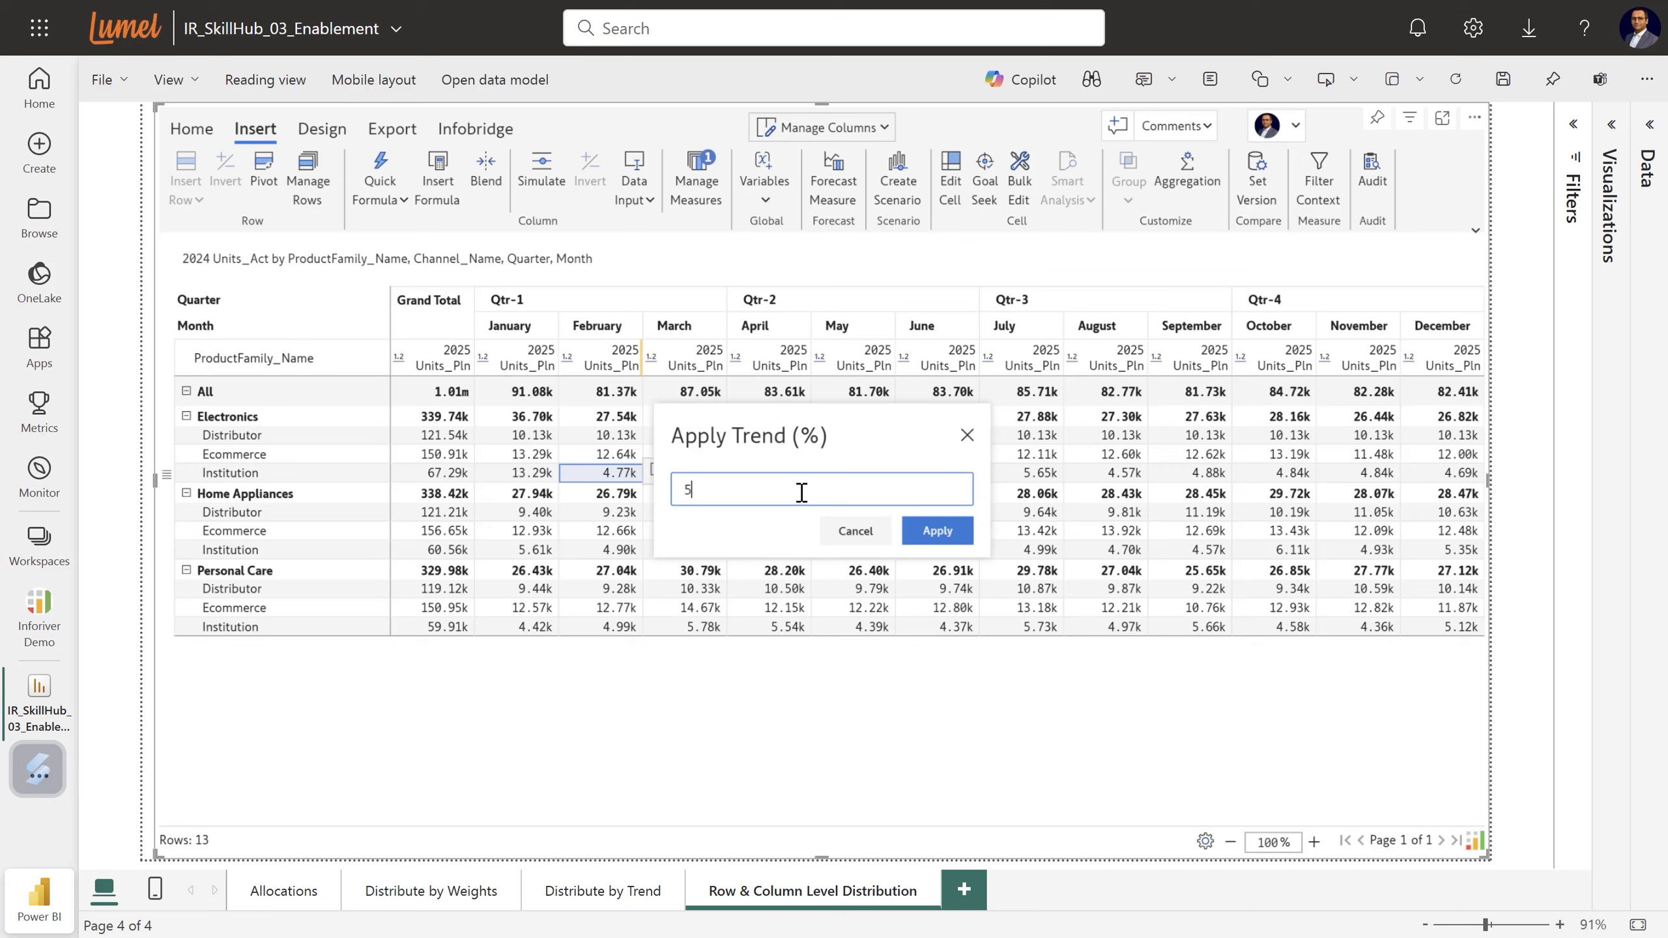
{"action": "left_click", "coordinate": [925, 532]}
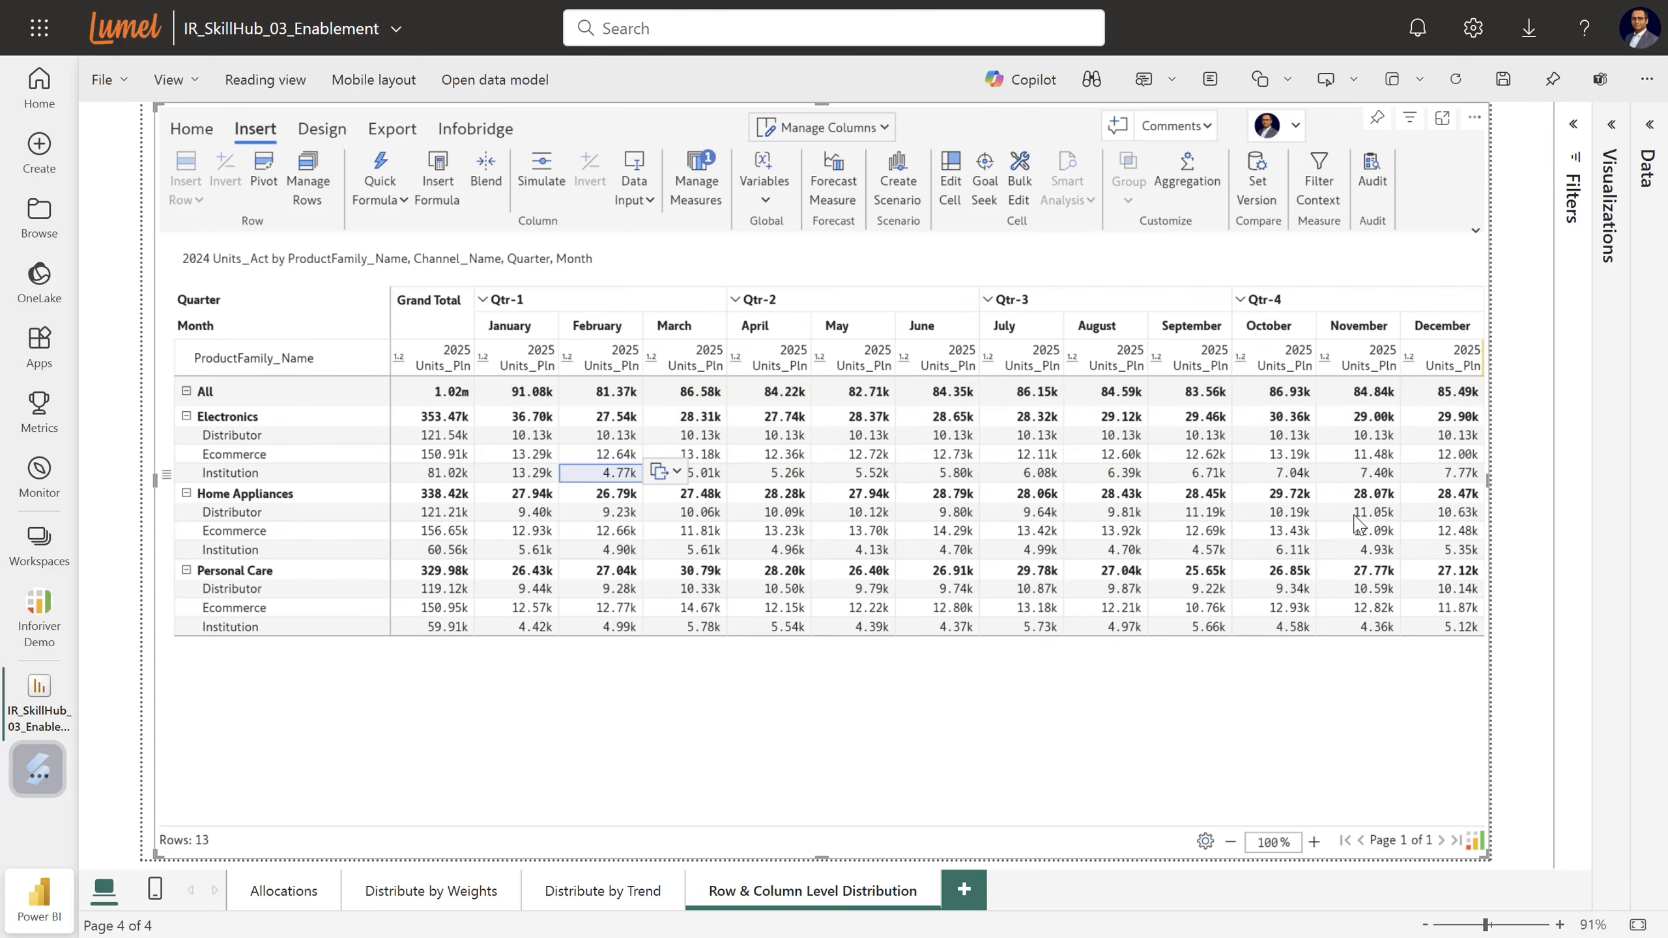
{"action": "left_click", "coordinate": [993, 714]}
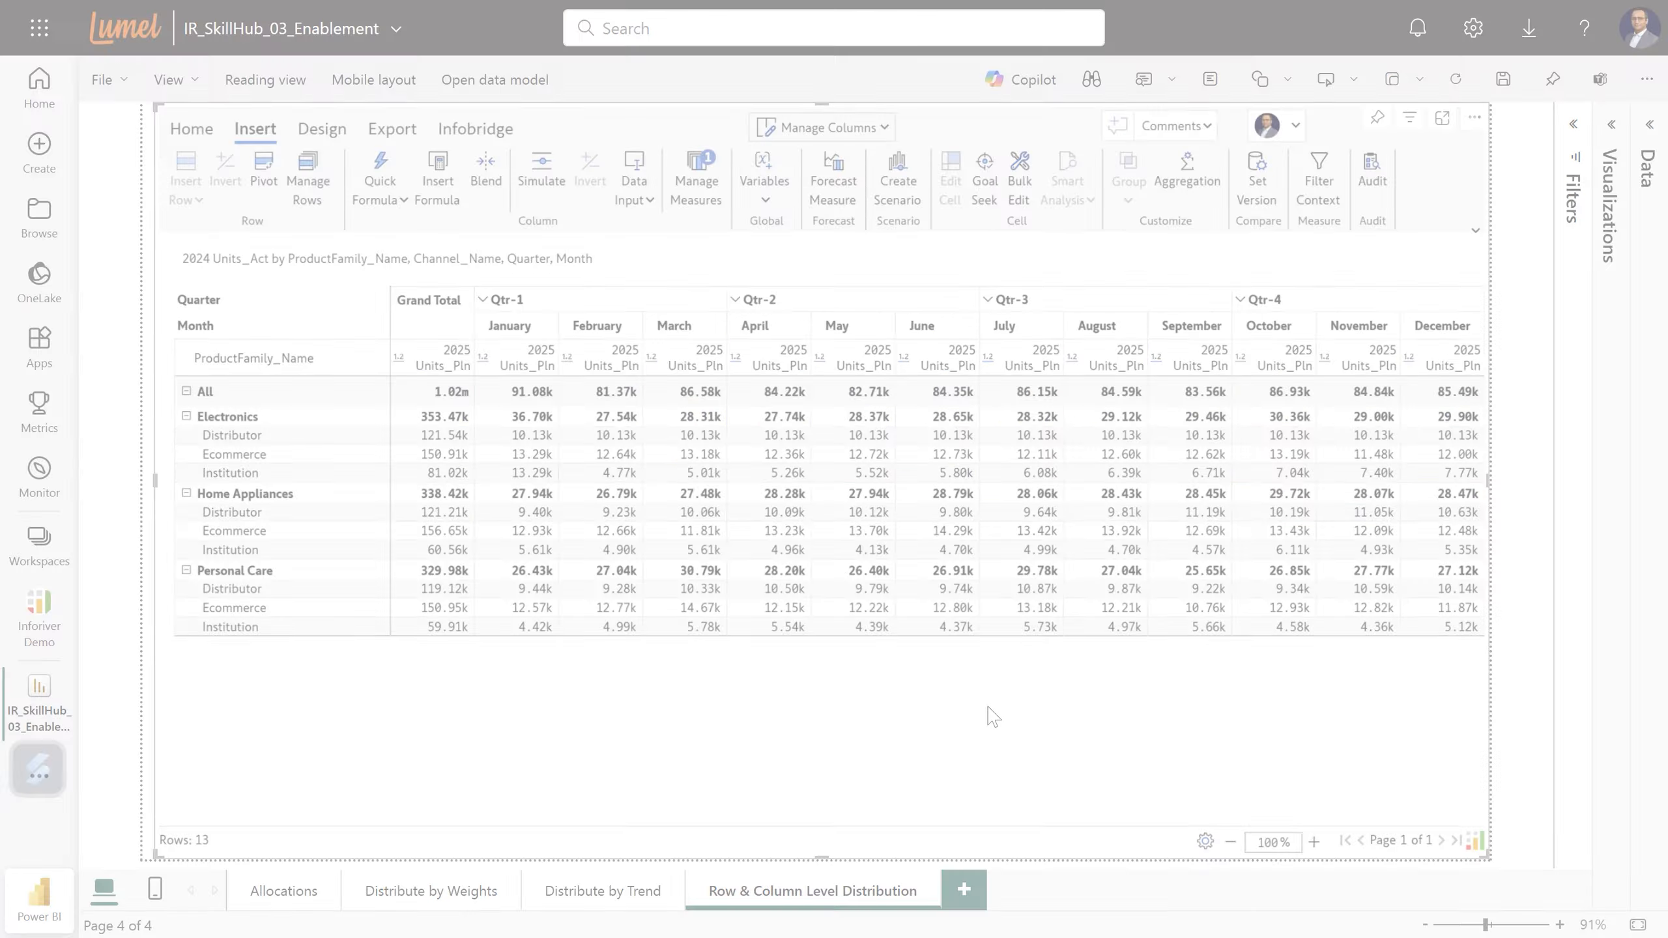